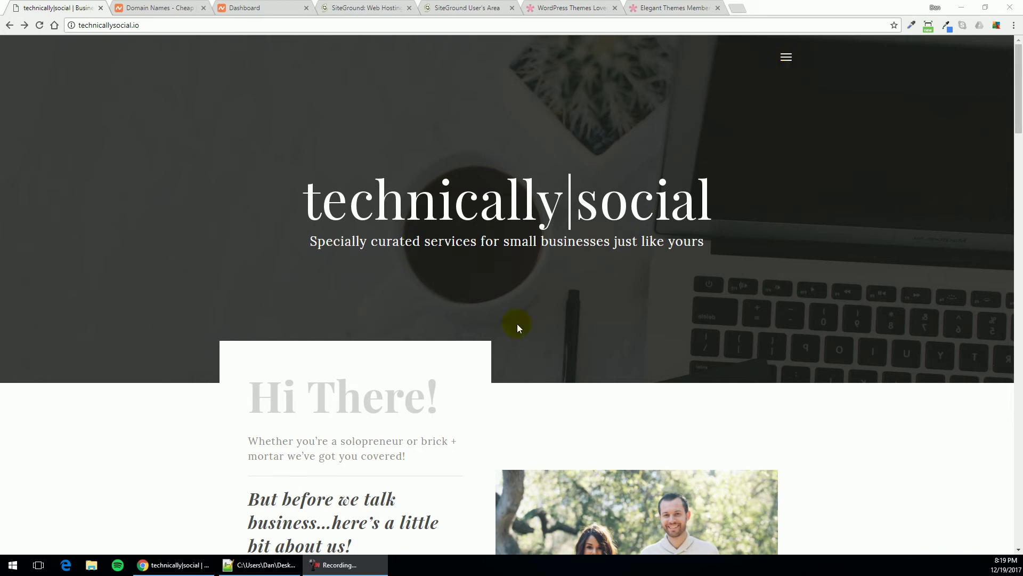
# Go to the technicallysocial.io Blog and scroll the Website 102 post to Getting Started with WordPress
pyautogui.click(787, 59)
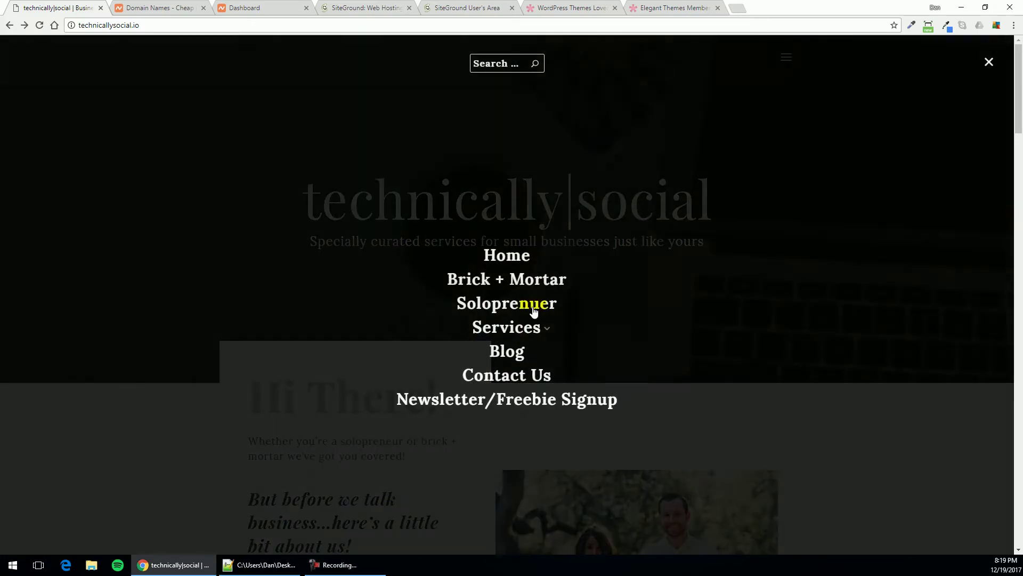
pyautogui.click(506, 352)
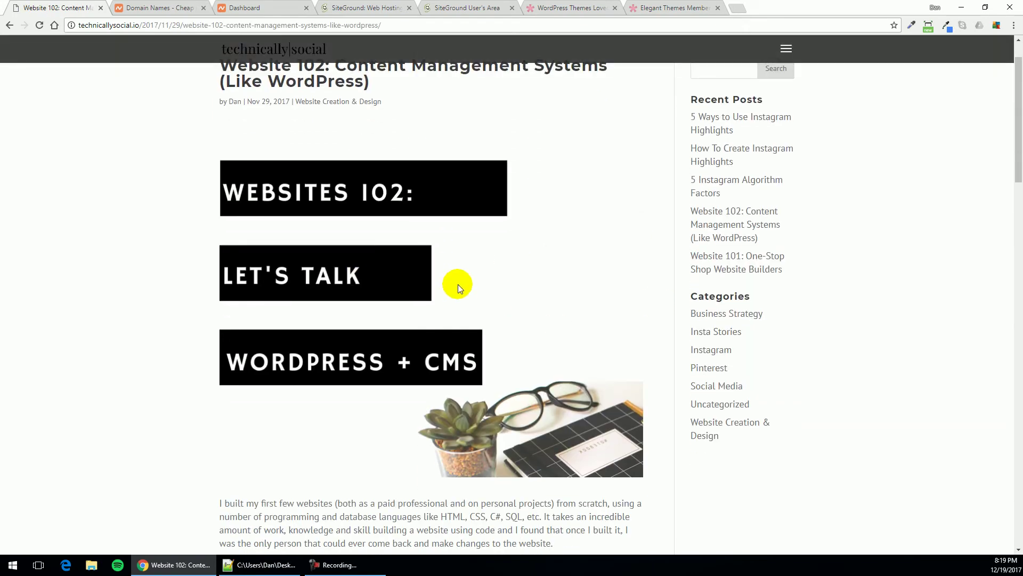
pyautogui.scroll(-1, 473, 279)
pyautogui.scroll(-2, 473, 298)
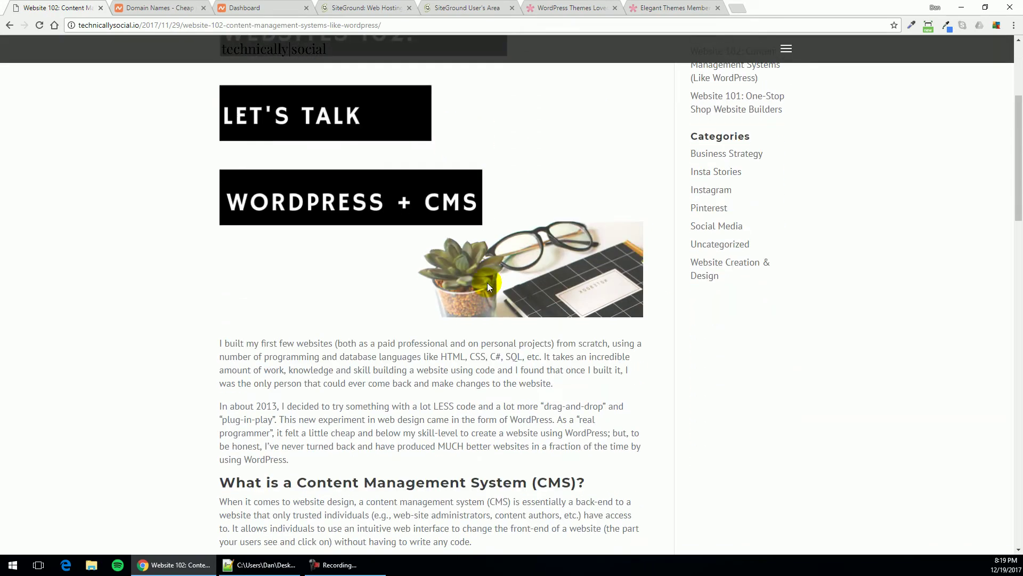
pyautogui.scroll(2, 577, 212)
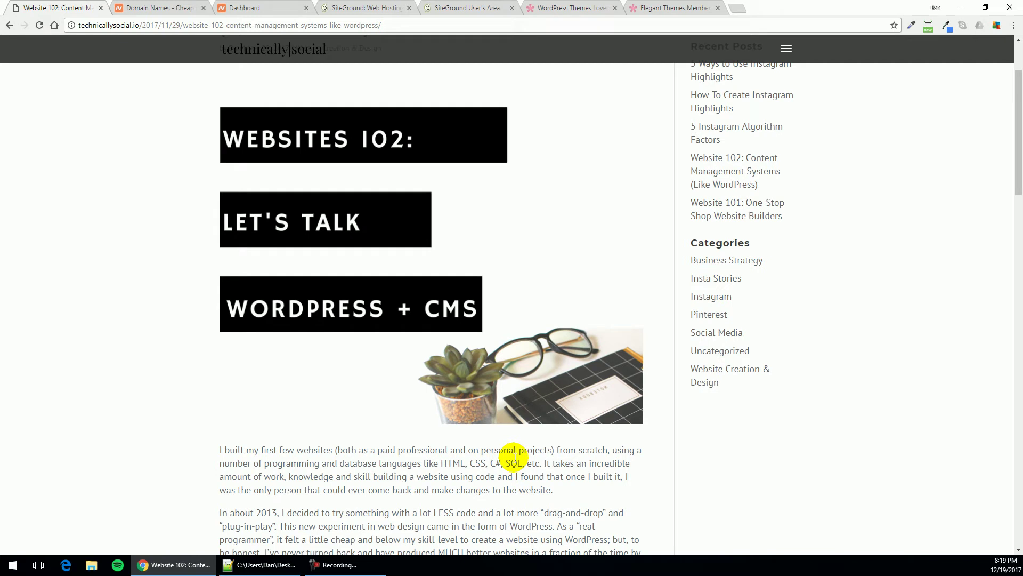
pyautogui.scroll(-6, 514, 457)
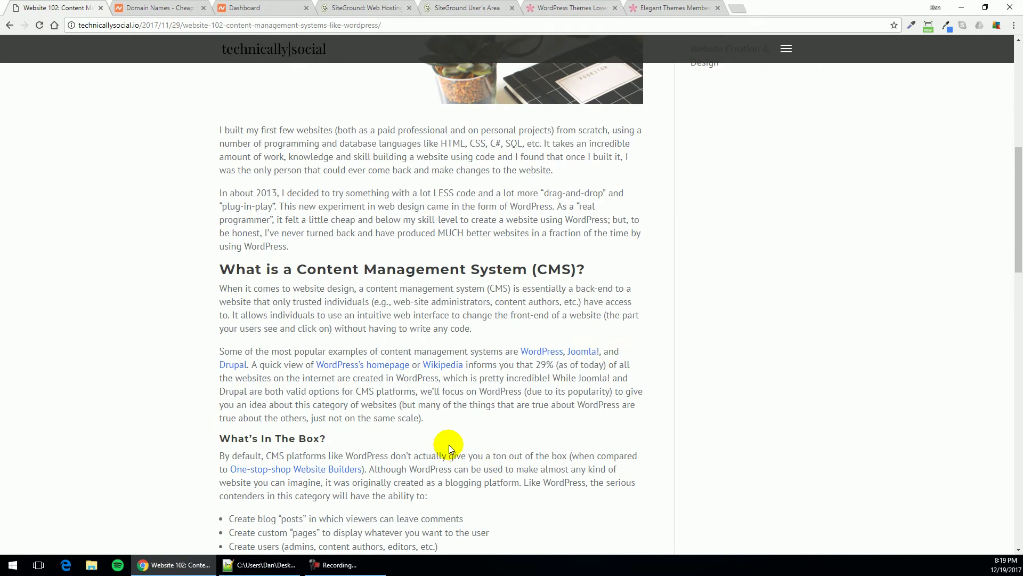
pyautogui.scroll(-1, 449, 447)
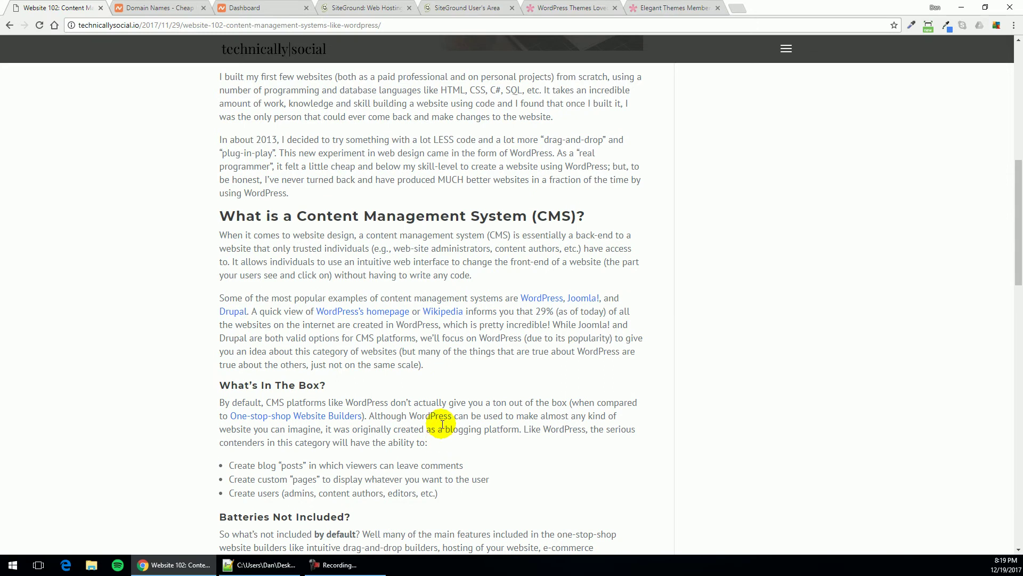
pyautogui.scroll(-2, 445, 423)
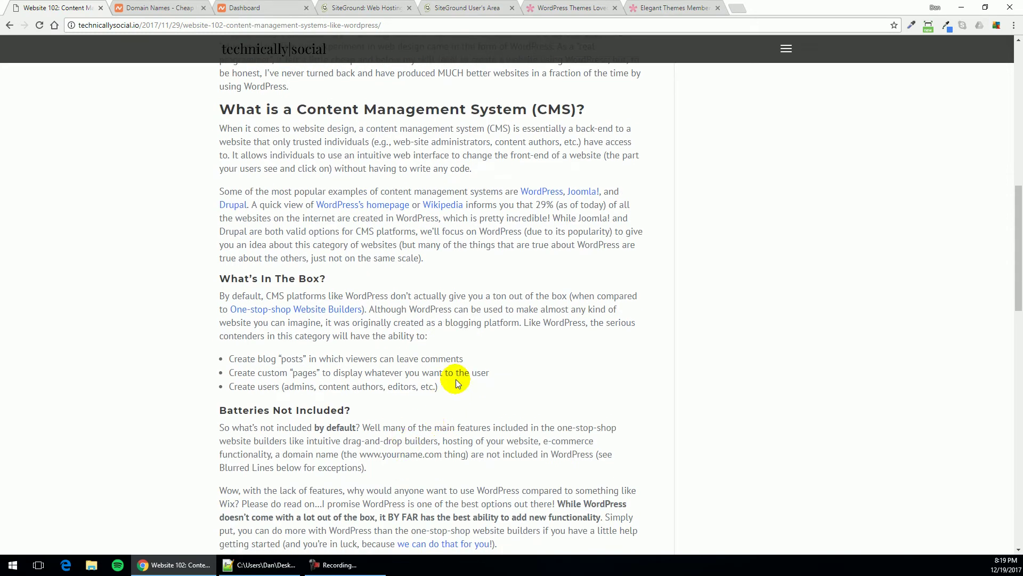
pyautogui.scroll(-1, 479, 367)
pyautogui.scroll(-3, 497, 361)
pyautogui.scroll(4, 520, 356)
pyautogui.scroll(2, 519, 356)
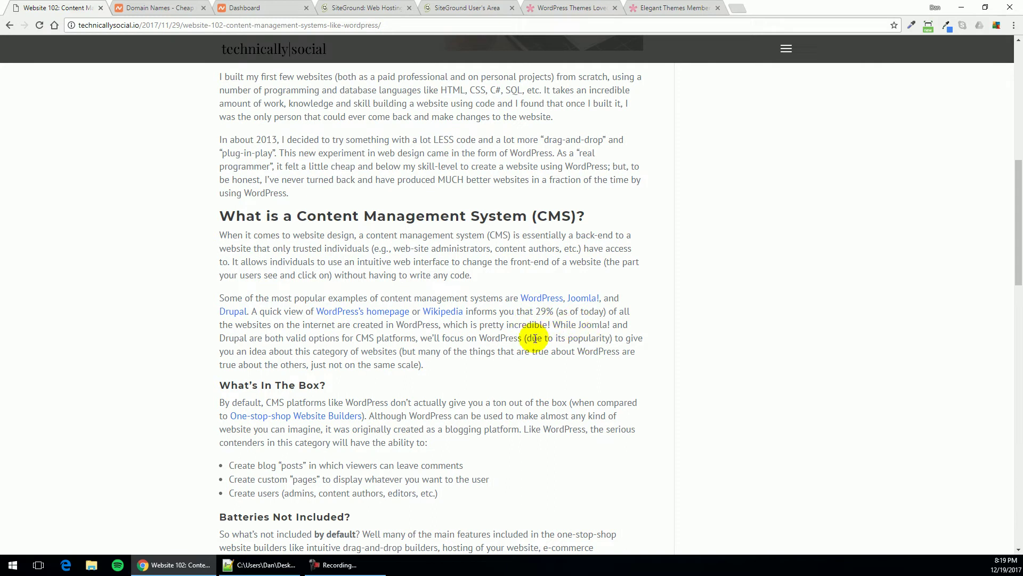
pyautogui.scroll(-1, 472, 397)
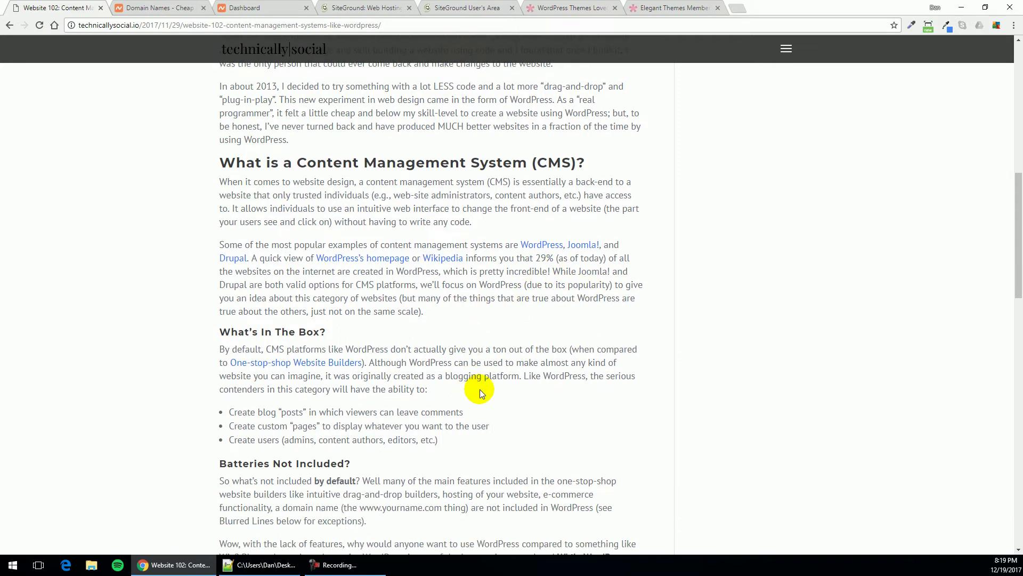
pyautogui.scroll(-9, 478, 394)
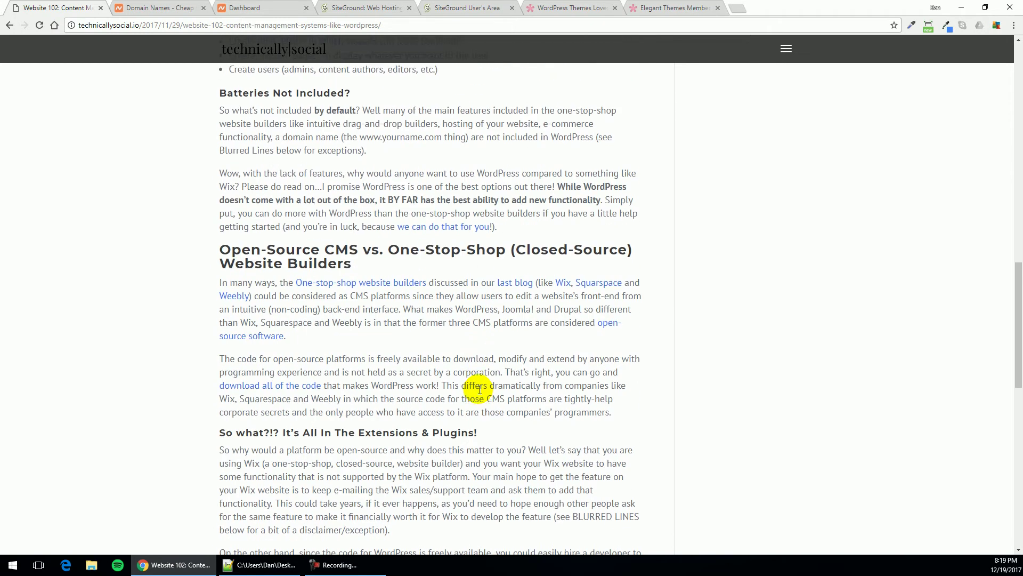
pyautogui.scroll(-9, 479, 389)
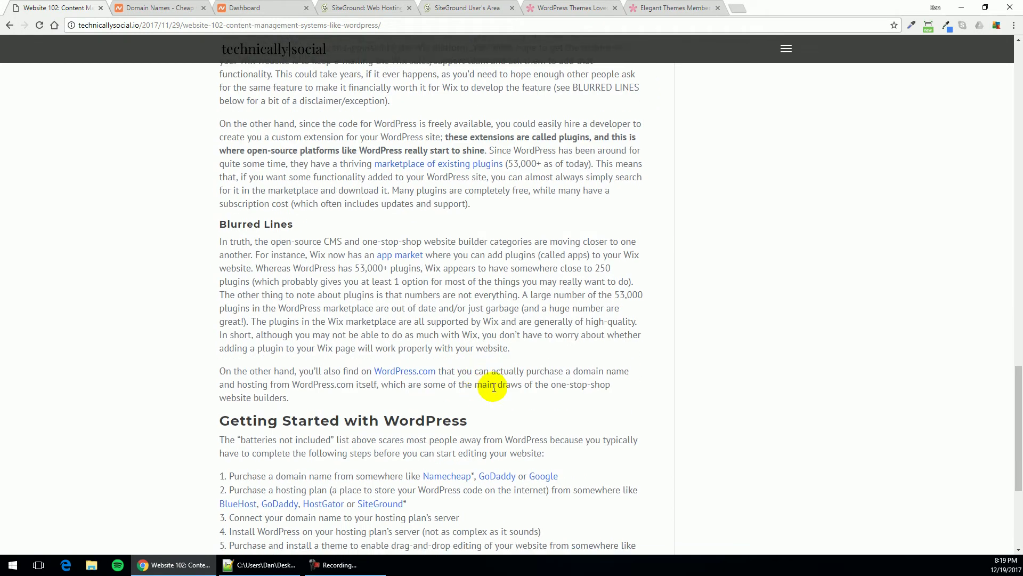
pyautogui.scroll(-1, 543, 377)
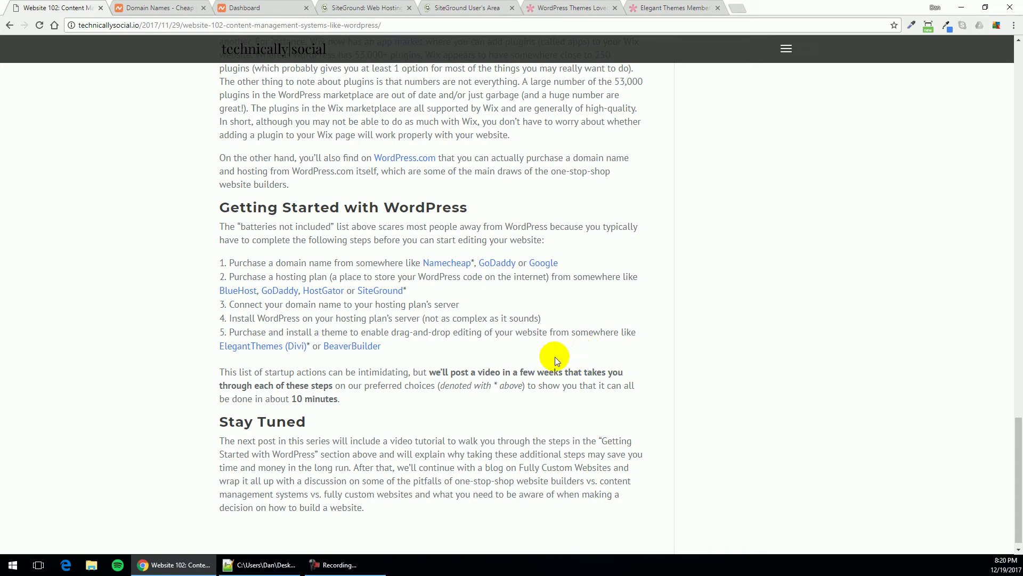
# Highlight 'a domain name from somewhere' in step 1 of the Getting Started list
pyautogui.doubleClick(246, 263)
pyautogui.click(351, 261)
pyautogui.scroll(1, 273, 254)
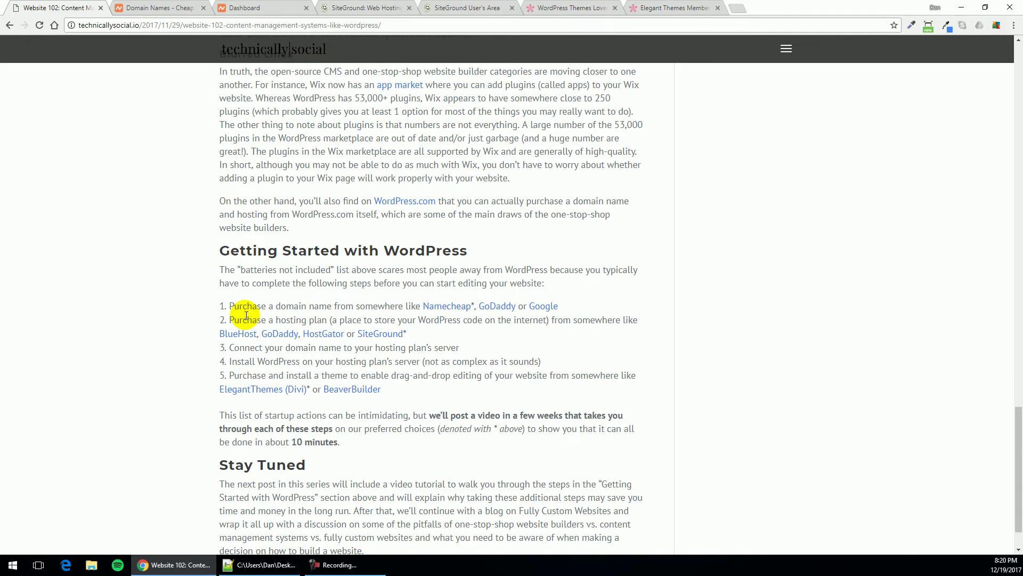
pyautogui.moveTo(267, 305); pyautogui.dragTo(384, 306)
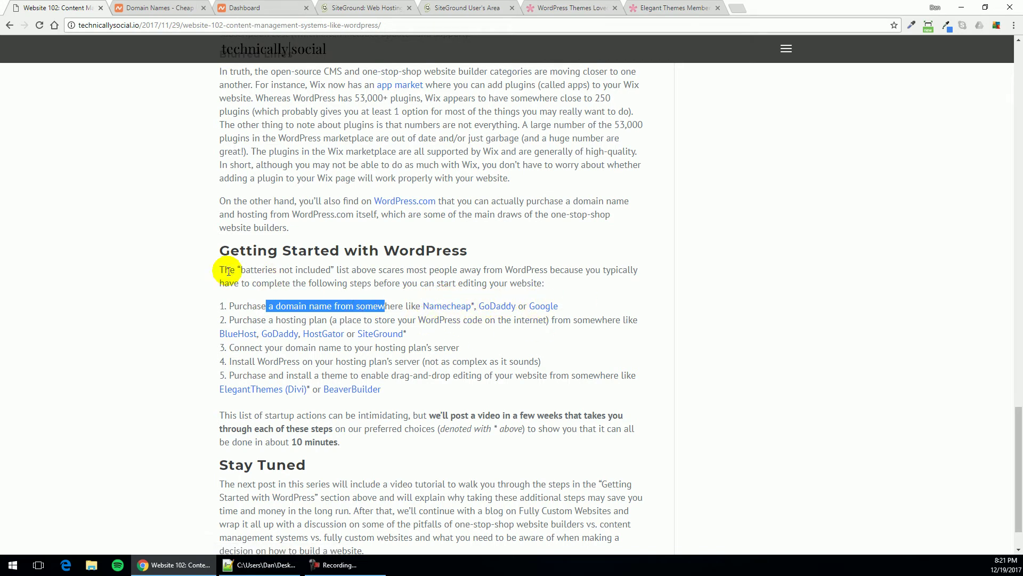
pyautogui.click(144, 7)
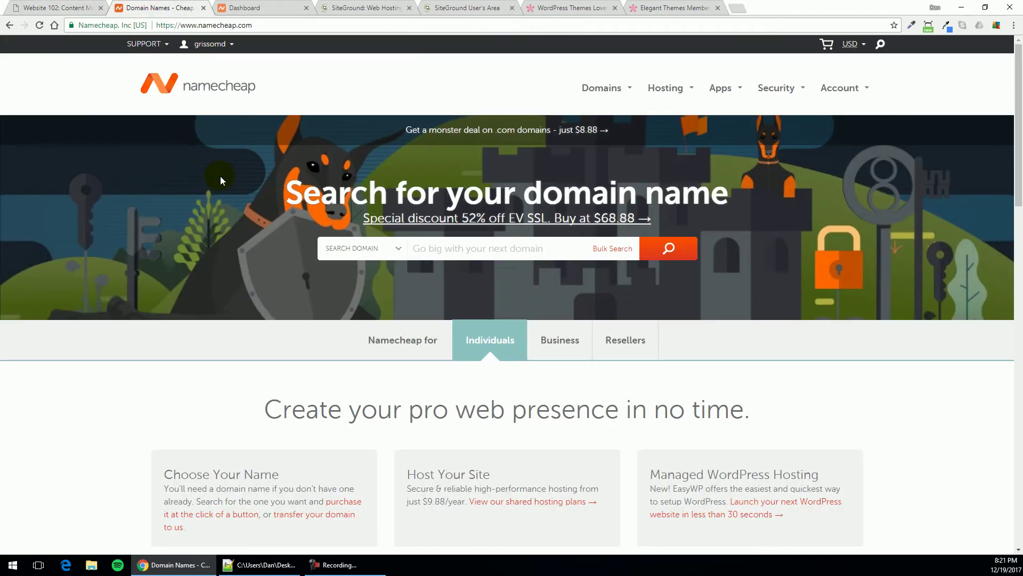
pyautogui.scroll(-1, 226, 187)
pyautogui.scroll(1, 226, 187)
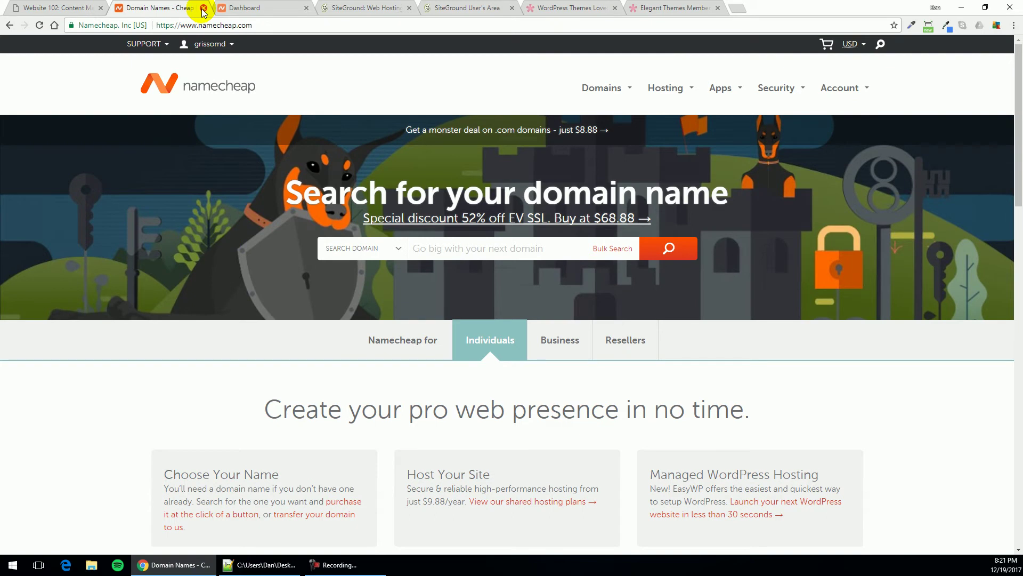
pyautogui.click(203, 8)
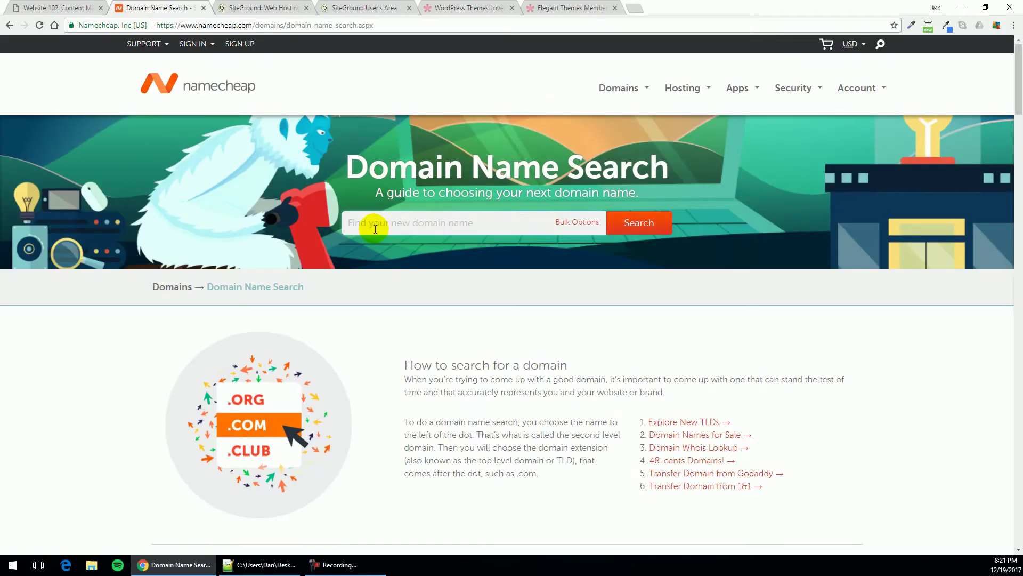
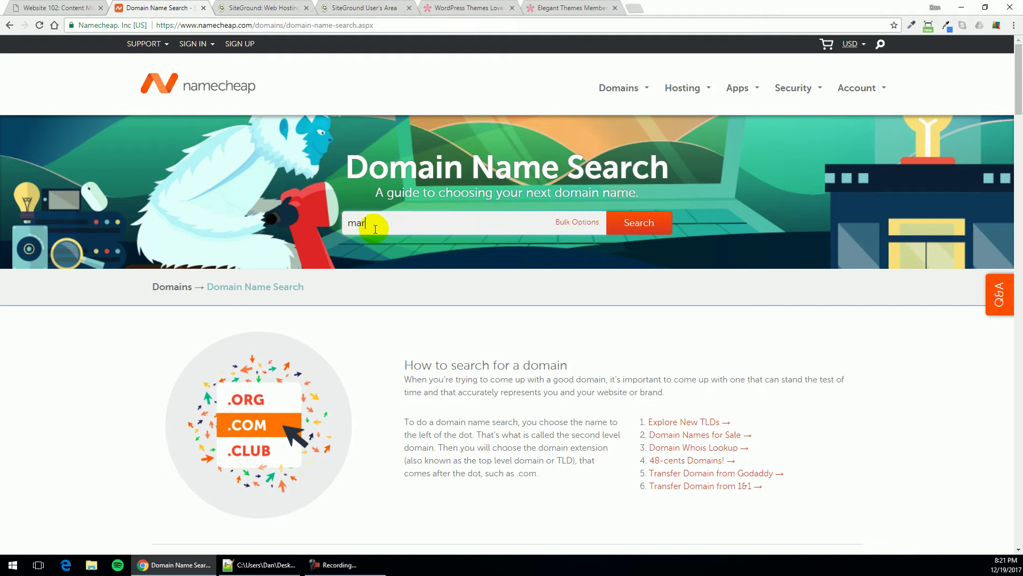
pyautogui.press('Return')
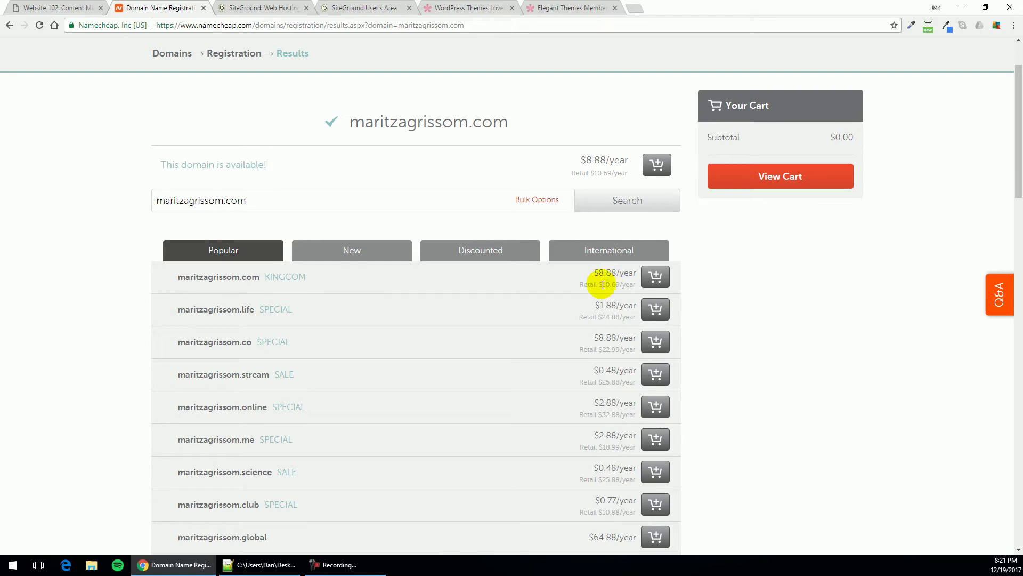
pyautogui.click(654, 277)
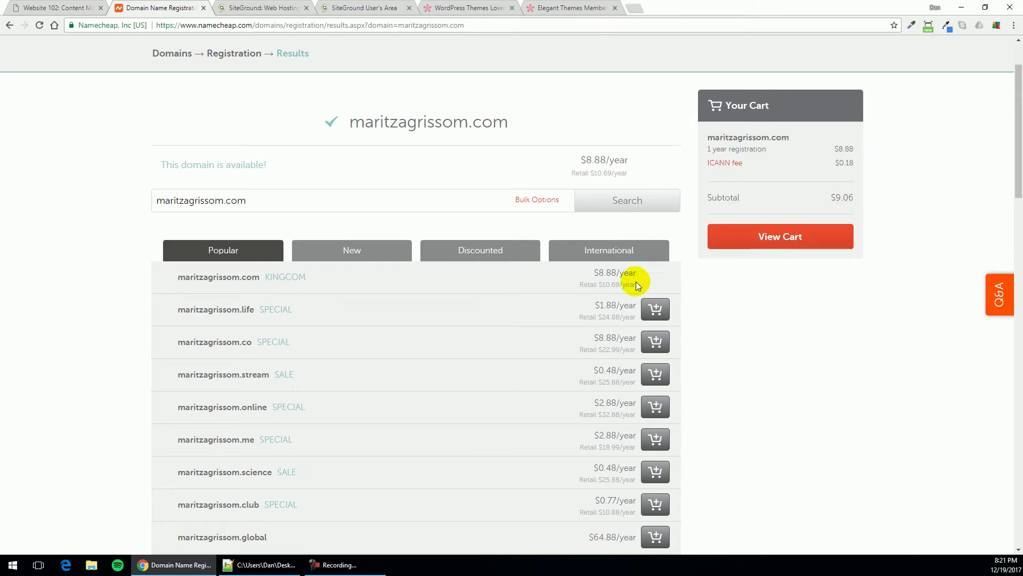
pyautogui.click(748, 240)
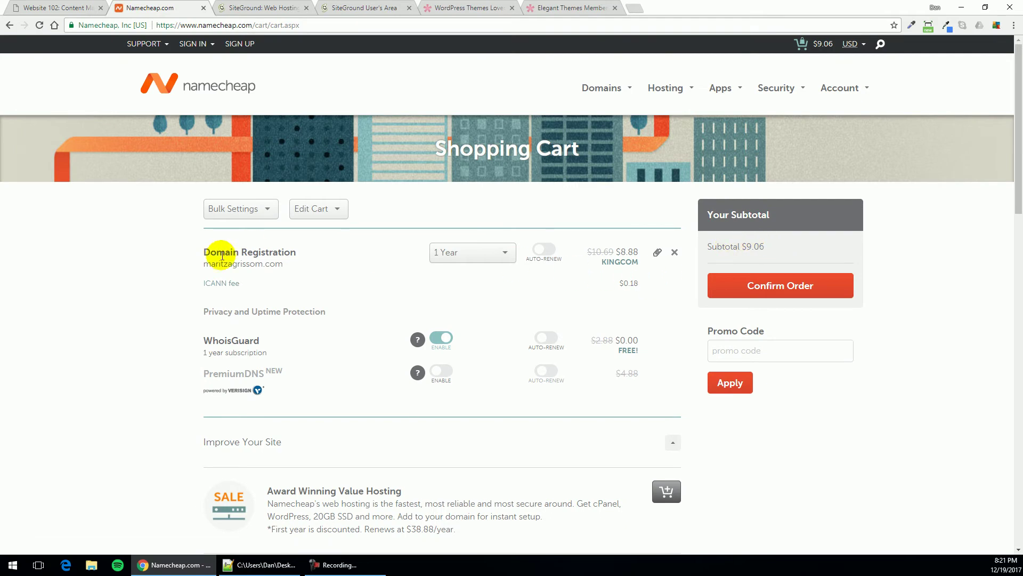
pyautogui.click(438, 254)
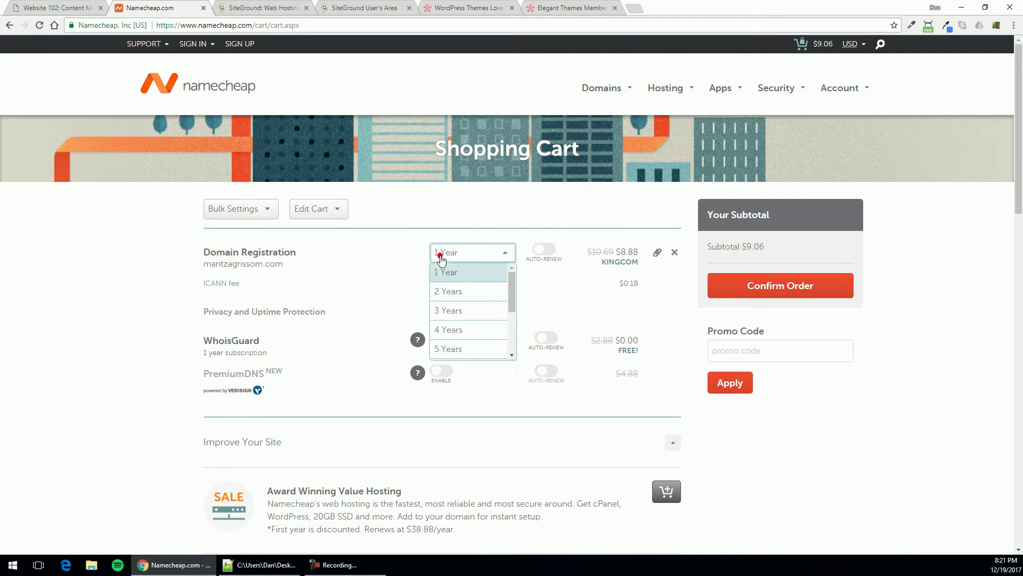
pyautogui.click(441, 290)
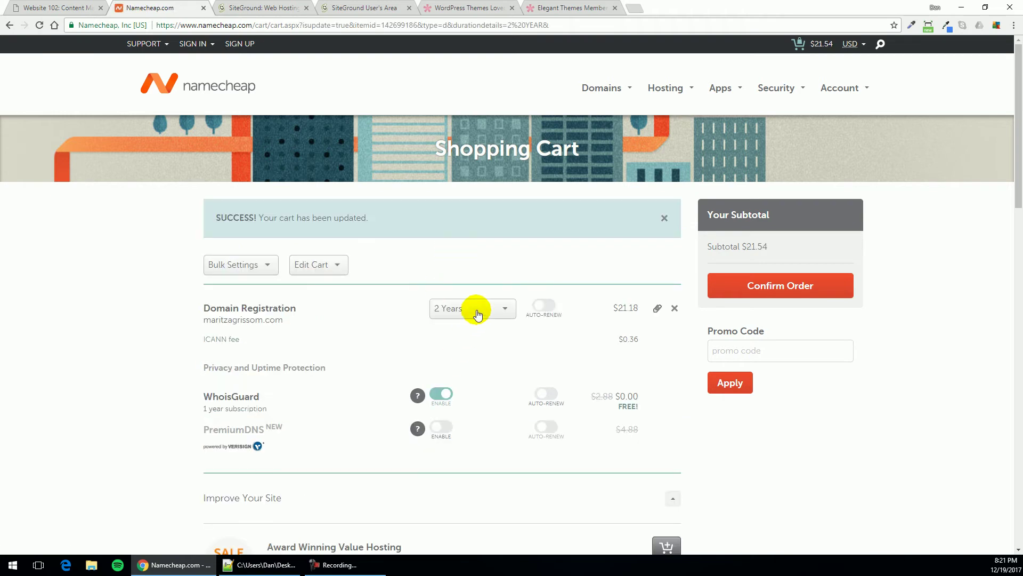
pyautogui.click(459, 313)
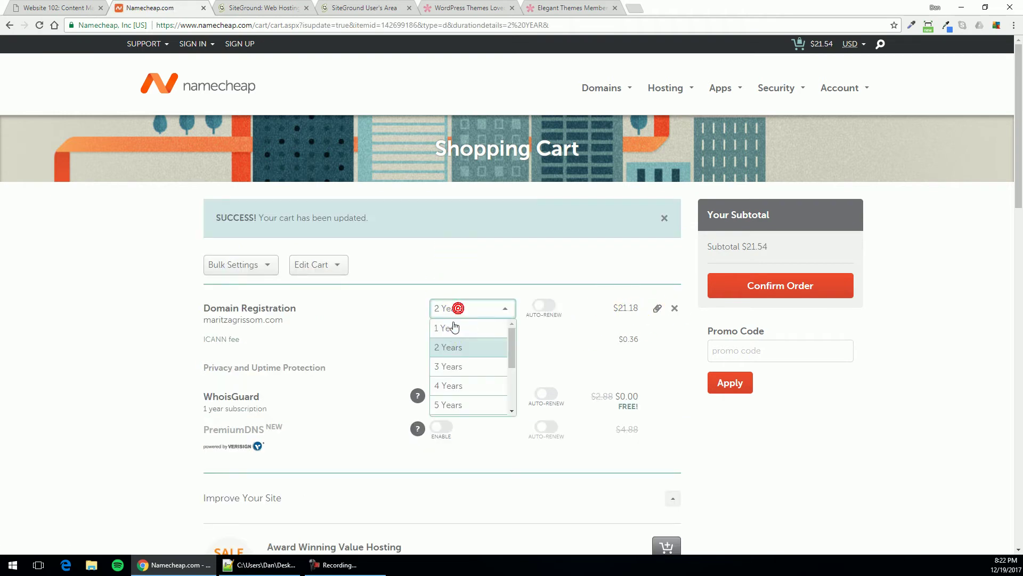
pyautogui.click(454, 327)
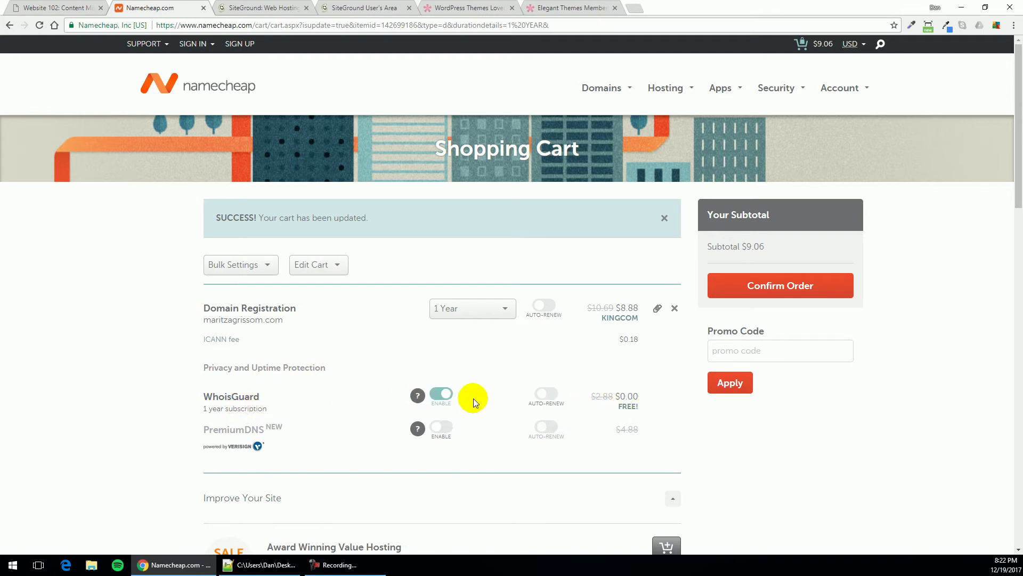
# Review the cart with free WhoisGuard and the $9.06 subtotal
pyautogui.moveTo(417, 396)
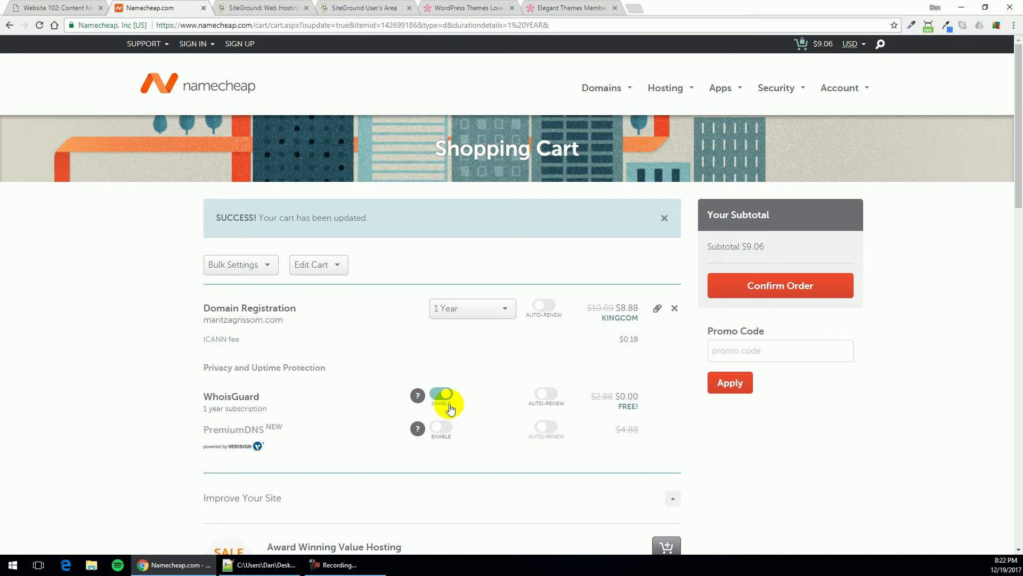
pyautogui.scroll(-2, 456, 401)
pyautogui.scroll(-3, 451, 397)
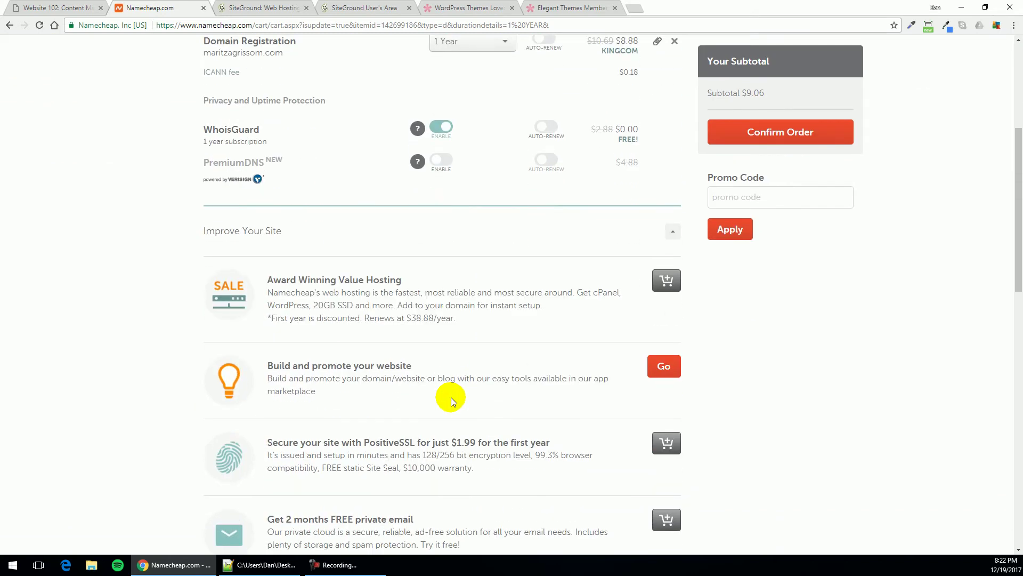
pyautogui.scroll(-4, 484, 421)
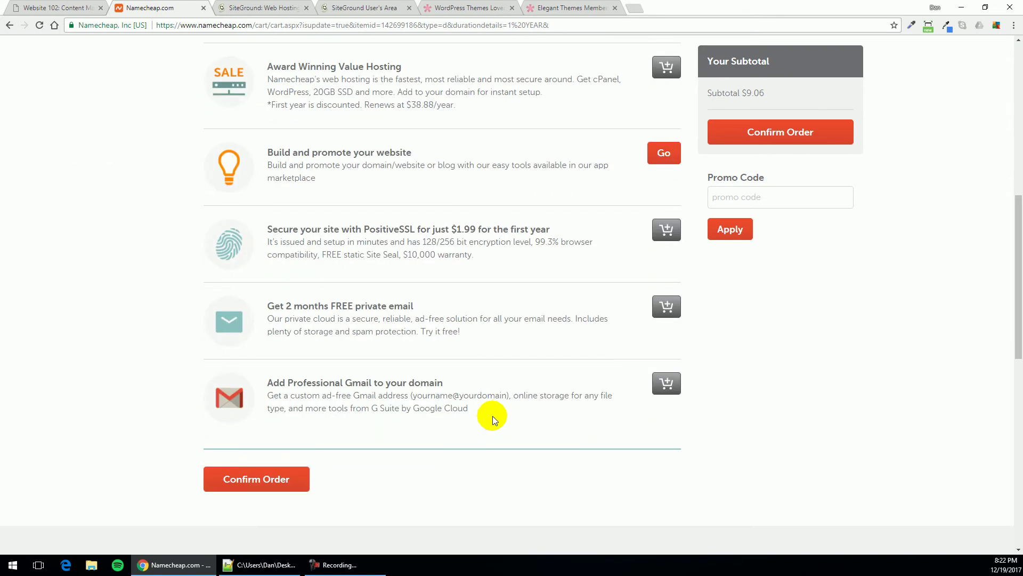
pyautogui.scroll(4, 328, 470)
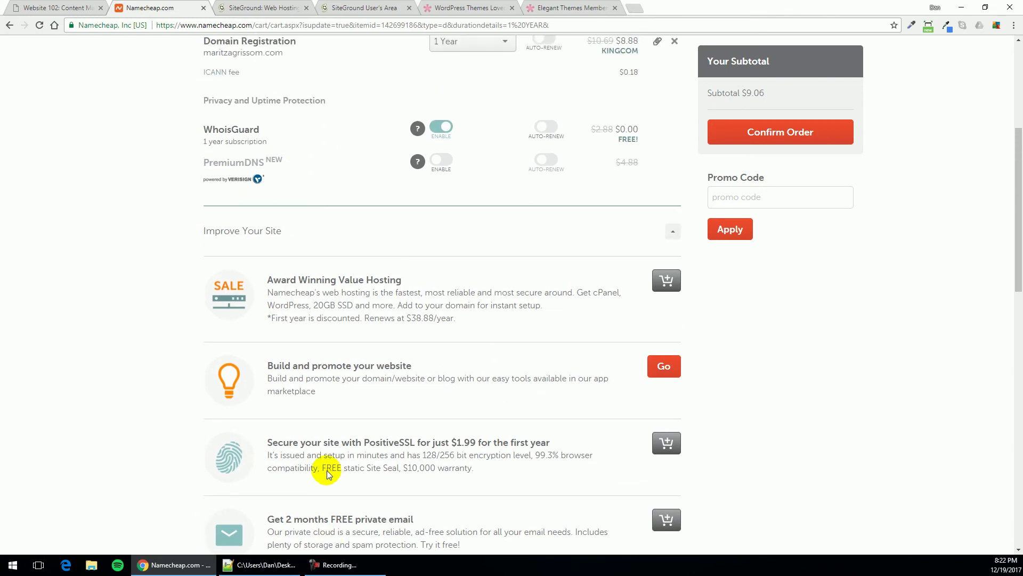
# Complete the $9.06 order and open the guide to changing the domain's nameservers
pyautogui.click(752, 143)
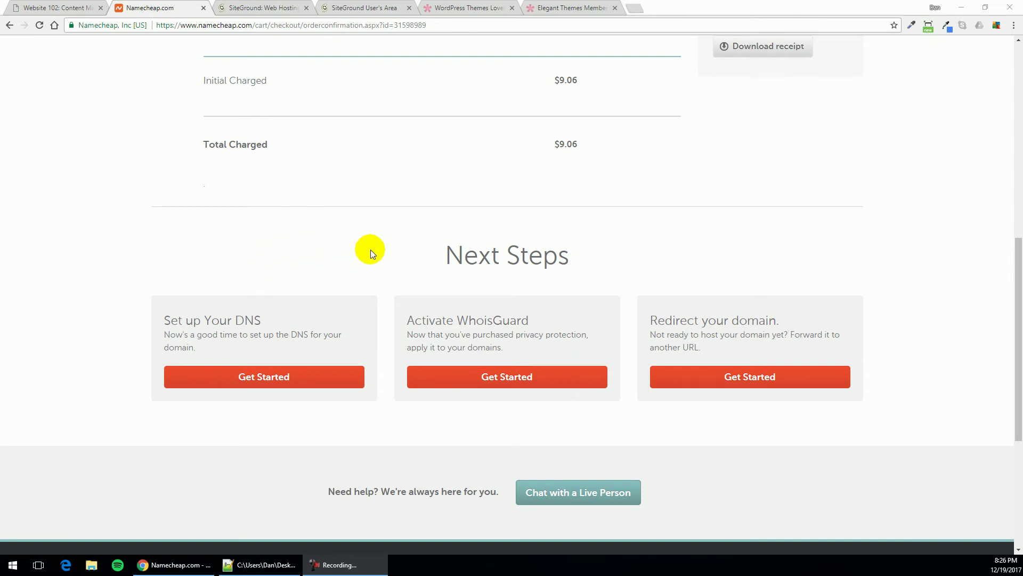
pyautogui.moveTo(544, 134); pyautogui.dragTo(579, 143)
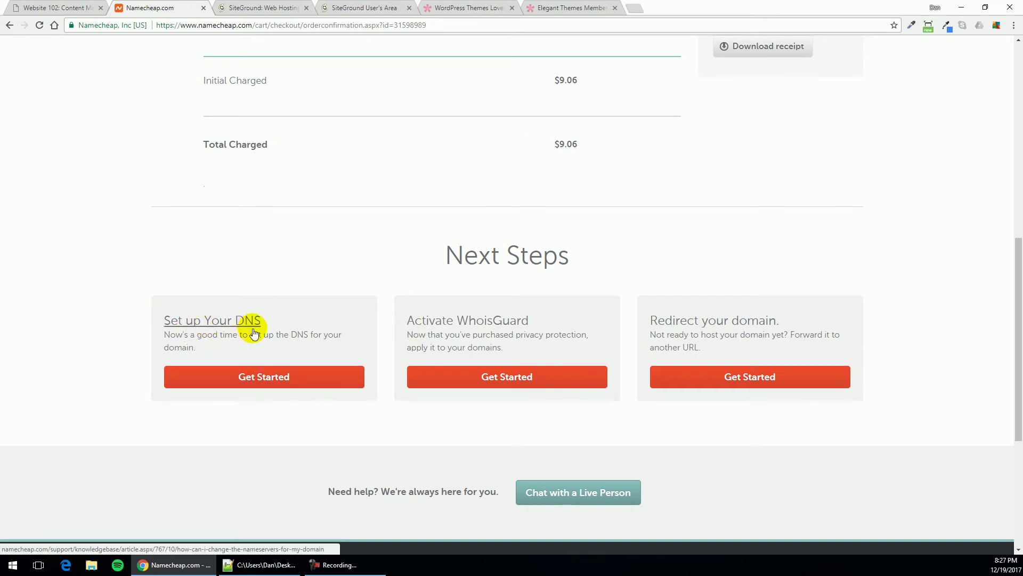
pyautogui.click(245, 380)
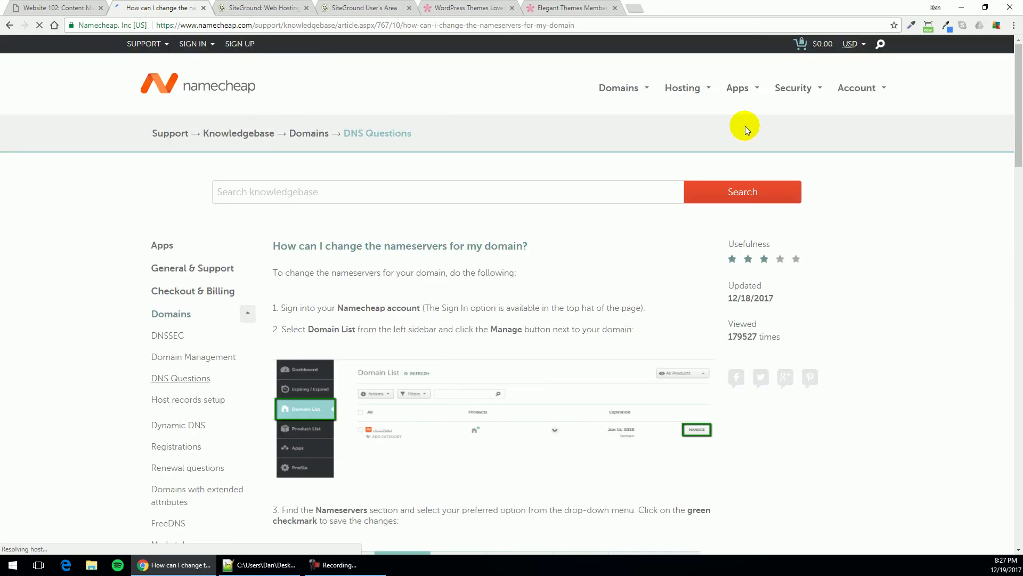
pyautogui.scroll(-4, 484, 328)
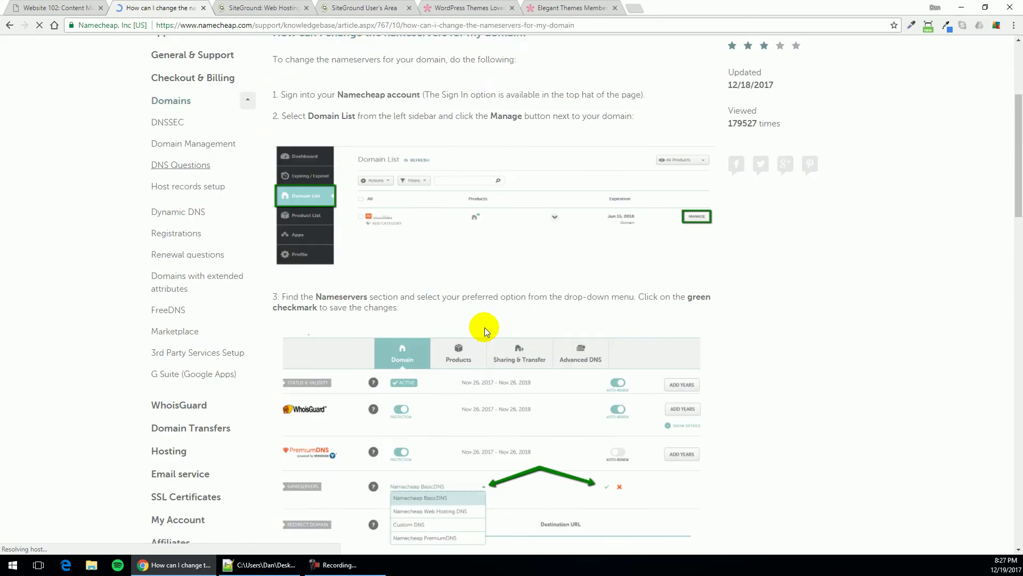
pyautogui.scroll(3, 484, 327)
pyautogui.scroll(-5, 485, 327)
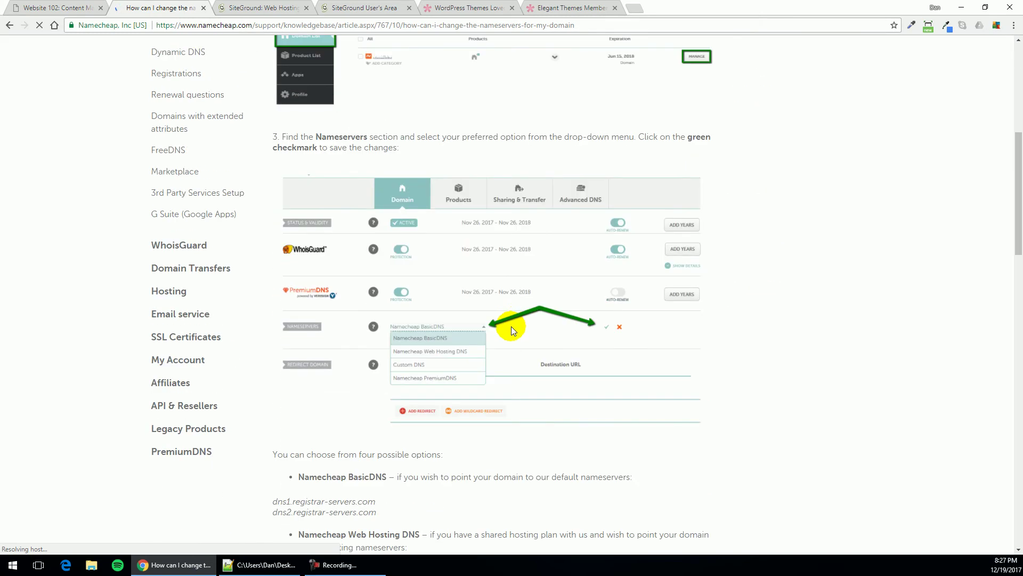
pyautogui.scroll(4, 511, 327)
pyautogui.scroll(3, 510, 327)
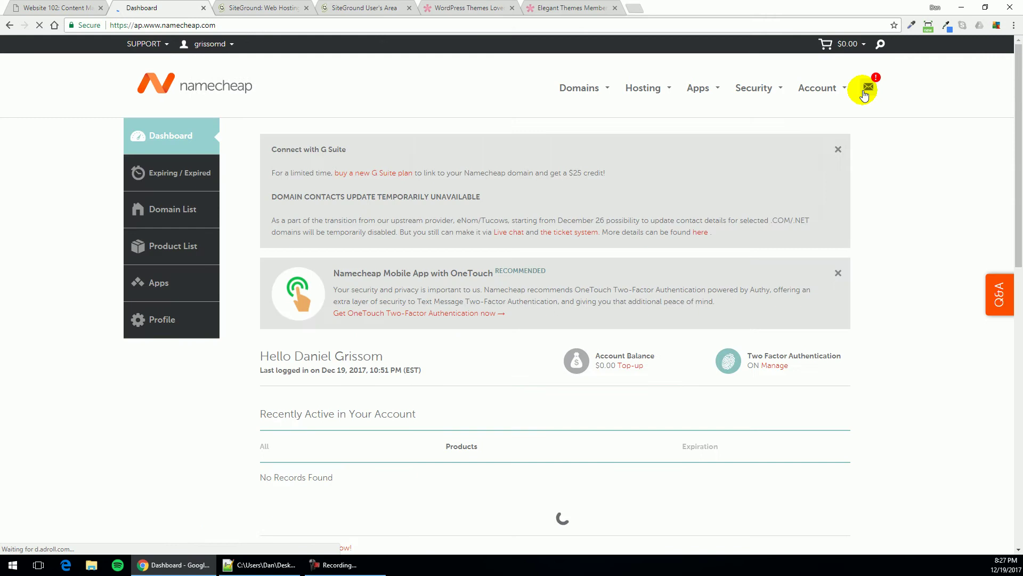
pyautogui.moveTo(825, 102)
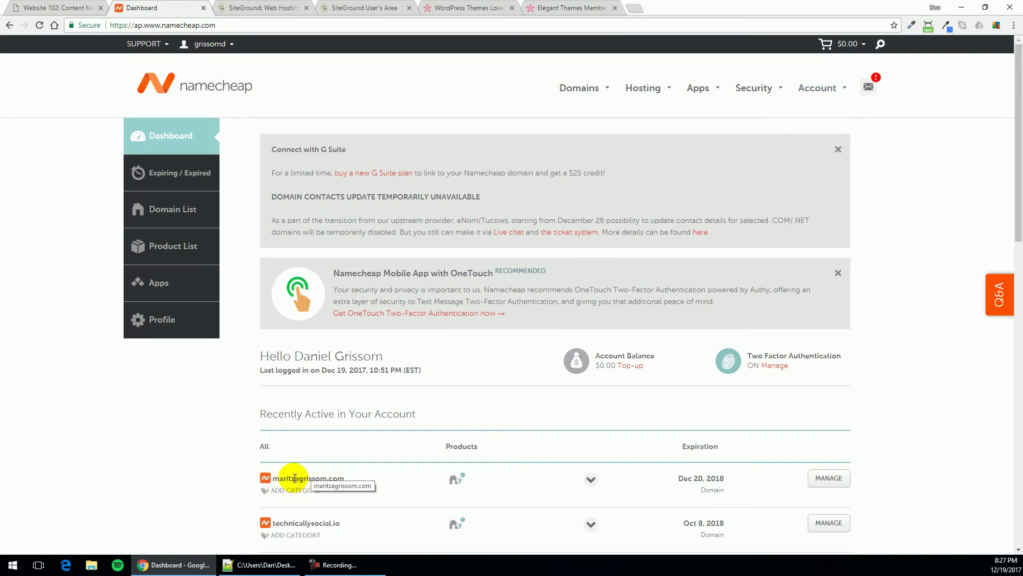
pyautogui.click(823, 481)
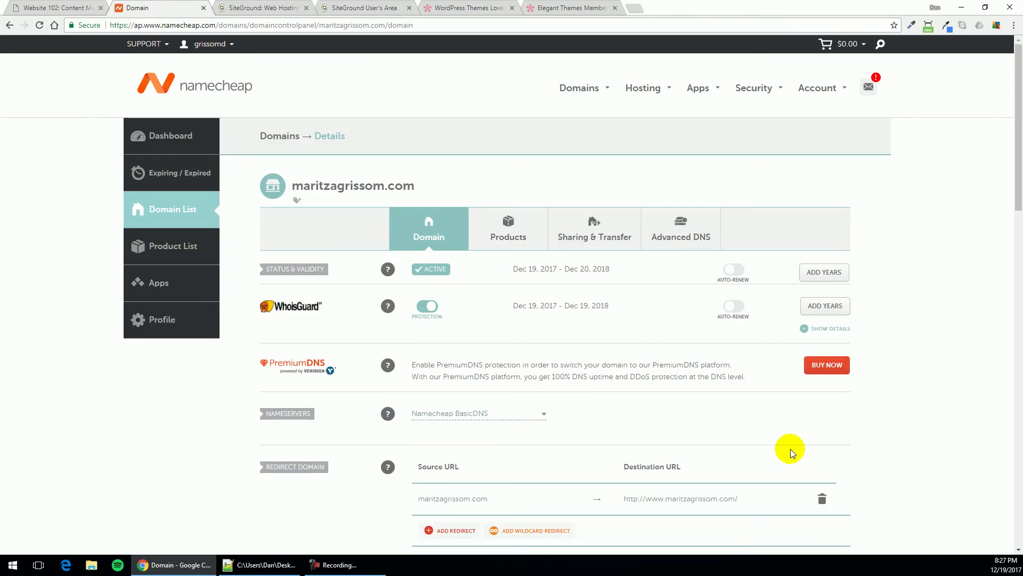
pyautogui.click(429, 307)
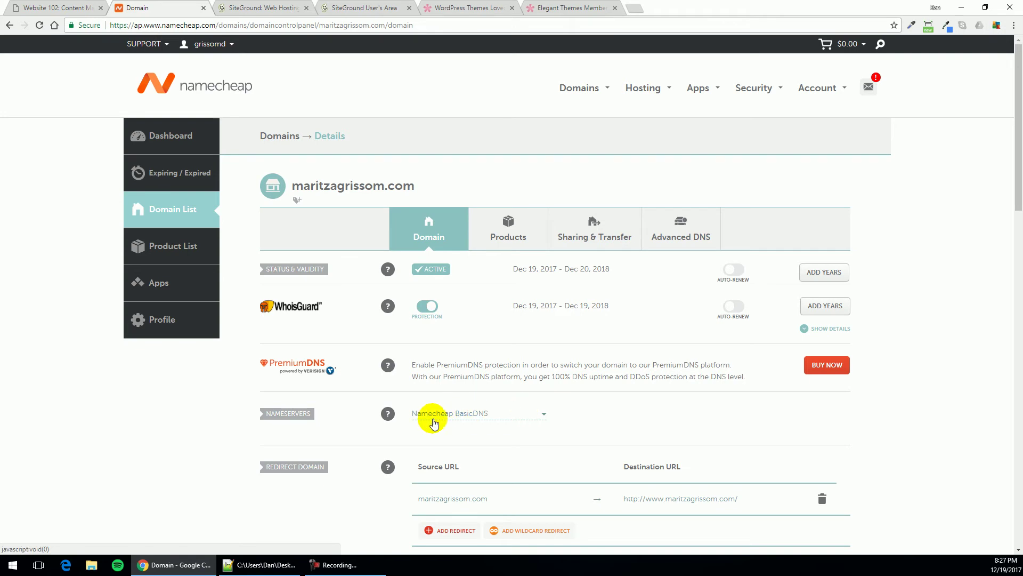
pyautogui.click(542, 416)
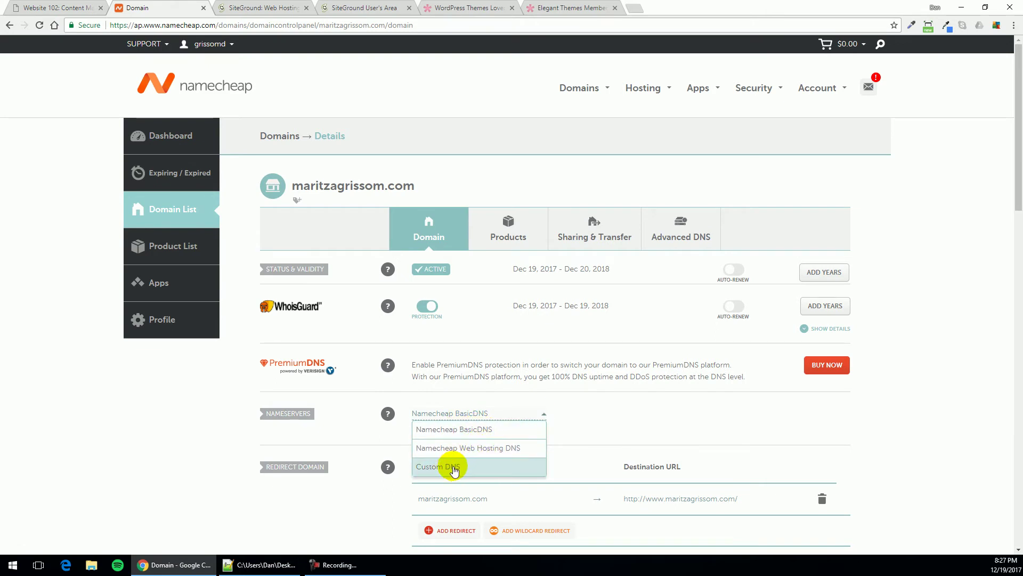
pyautogui.click(594, 421)
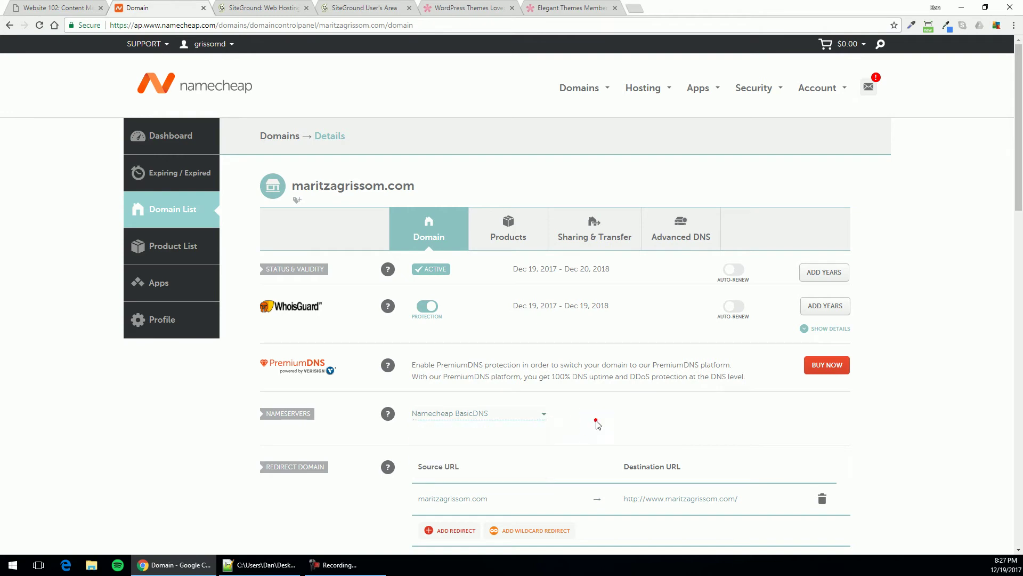
pyautogui.click(634, 11)
pyautogui.write('m')
pyautogui.press('Return')
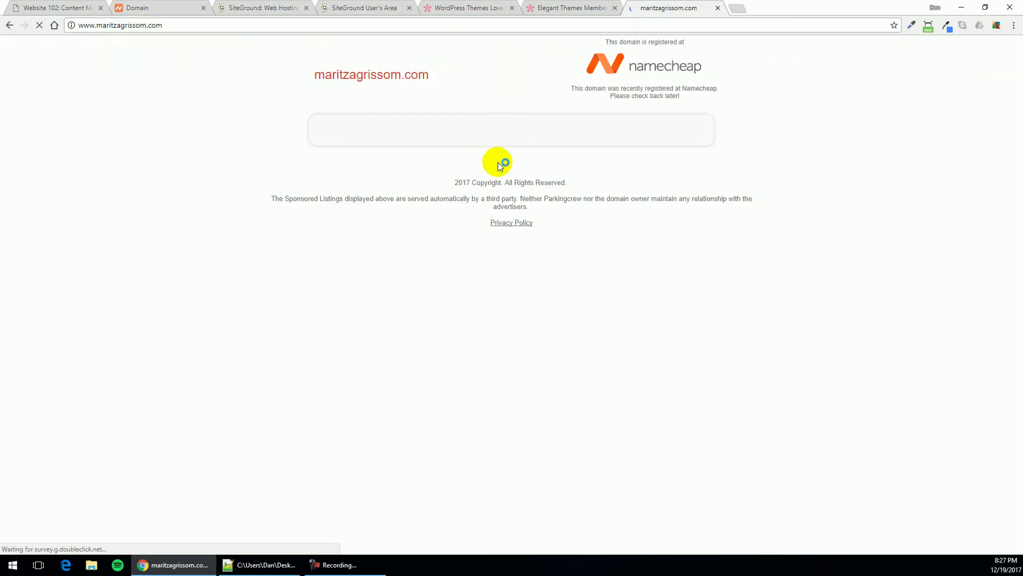
pyautogui.moveTo(609, 41); pyautogui.dragTo(667, 43)
pyautogui.click(680, 44)
pyautogui.click(682, 43)
pyautogui.click(623, 41)
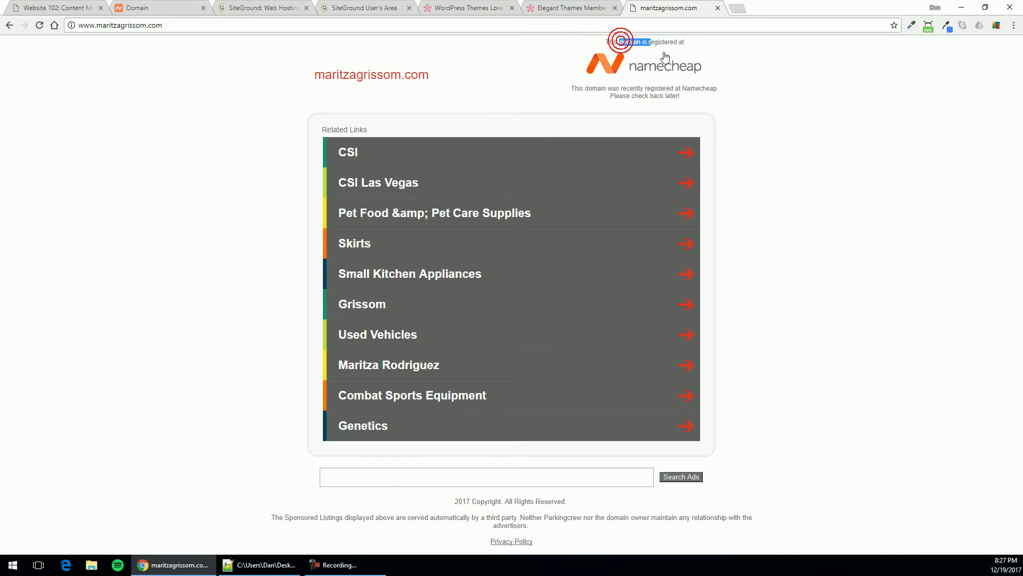
pyautogui.moveTo(644, 89); pyautogui.dragTo(695, 92)
pyautogui.click(695, 92)
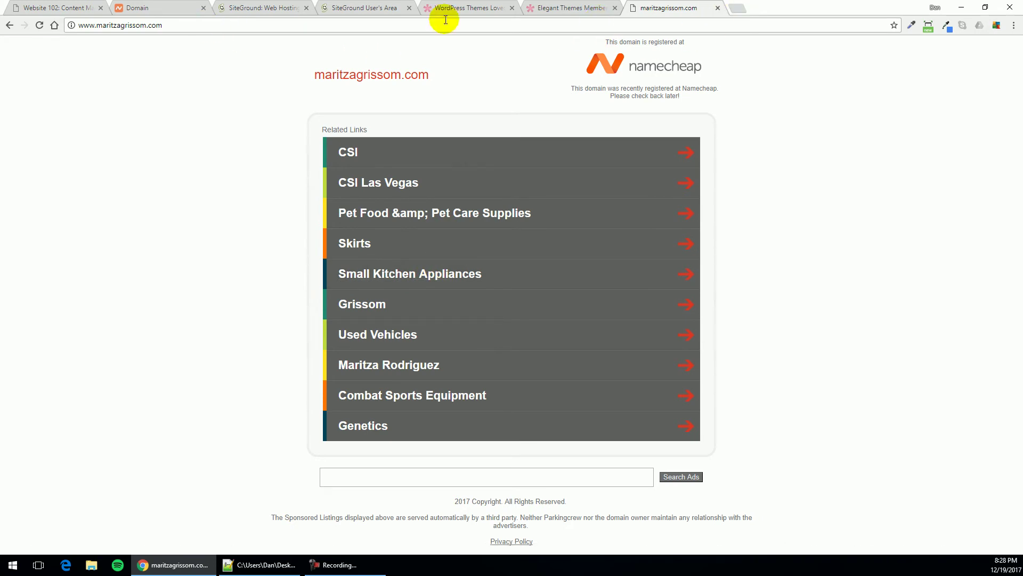
# Close the parking page, highlight the hosting-plan step in Website 102, then go to SiteGround
pyautogui.click(717, 7)
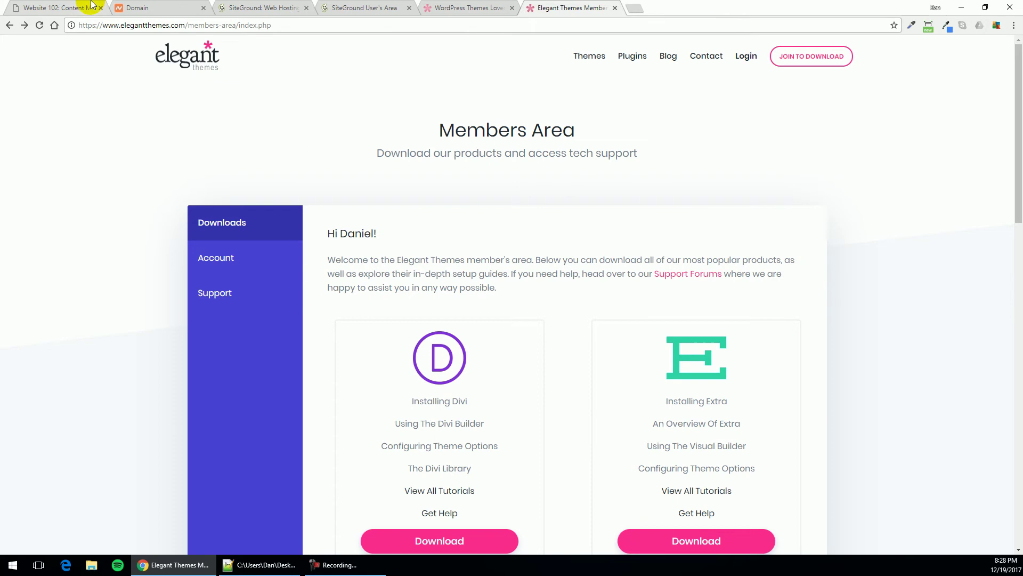
pyautogui.click(158, 9)
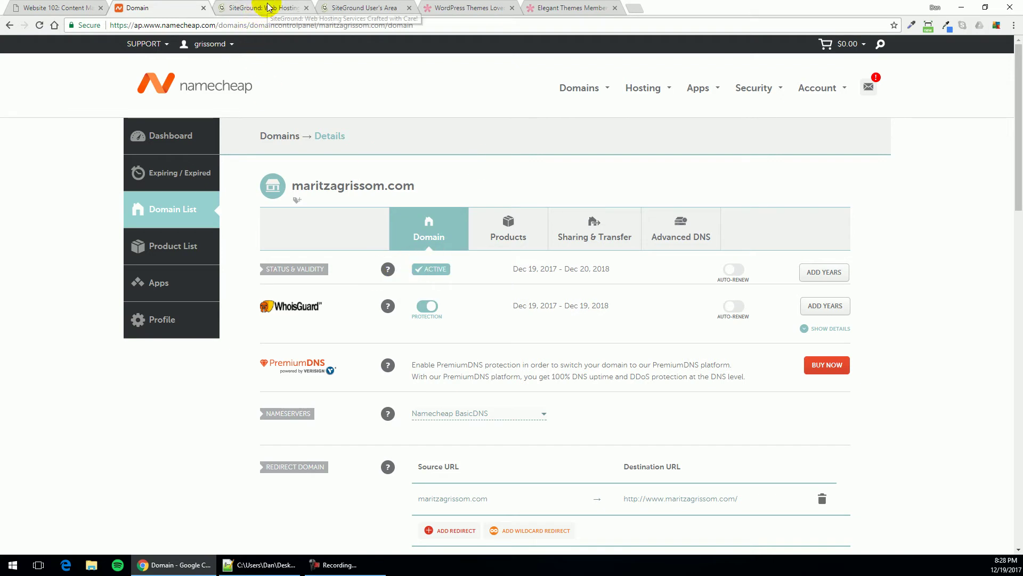
pyautogui.click(59, 7)
pyautogui.moveTo(233, 319); pyautogui.dragTo(400, 326)
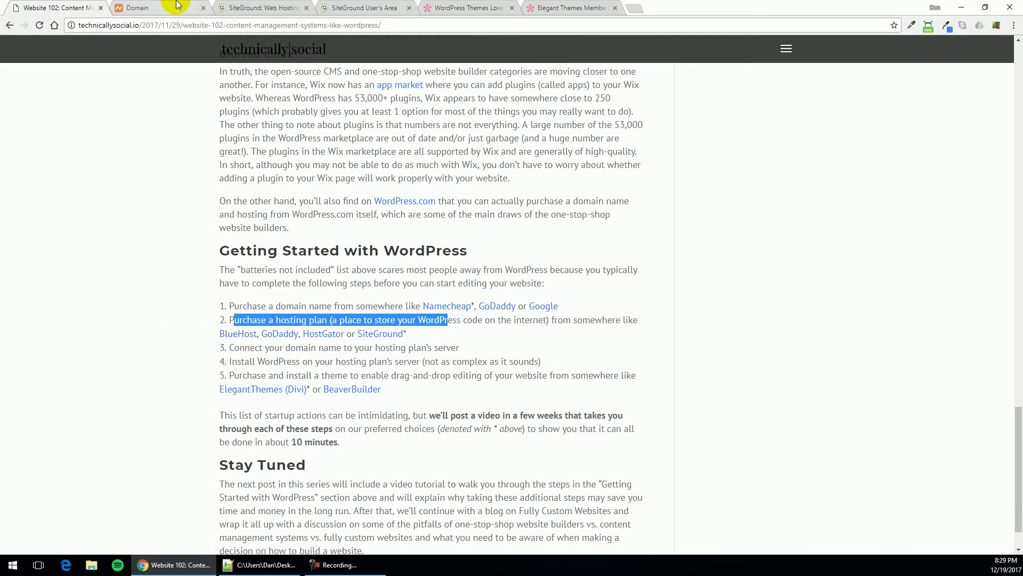
pyautogui.click(285, 7)
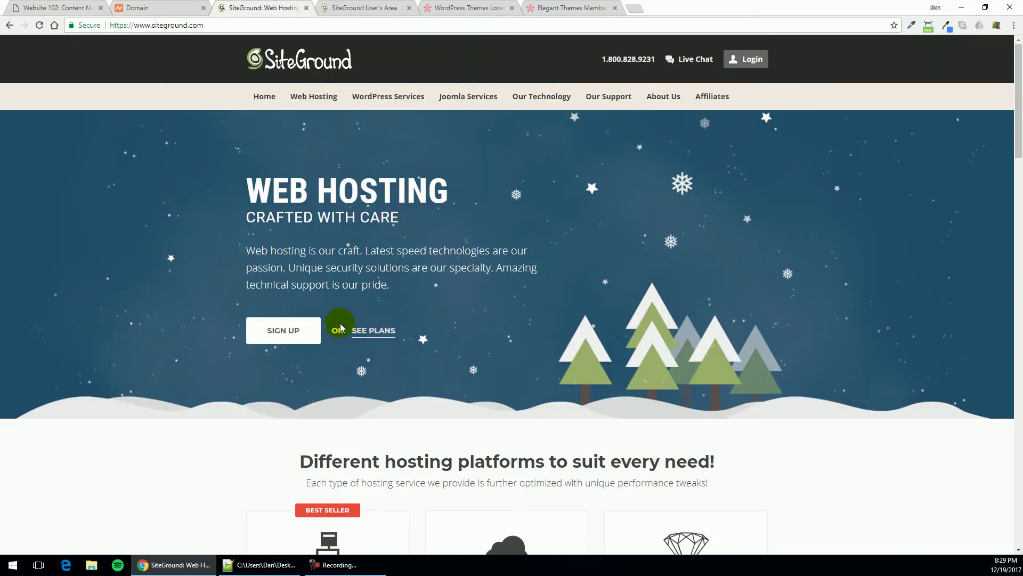
# View SiteGround's plans, comparing StartUp's One Website with GrowBig's Multiple Websites
pyautogui.click(381, 332)
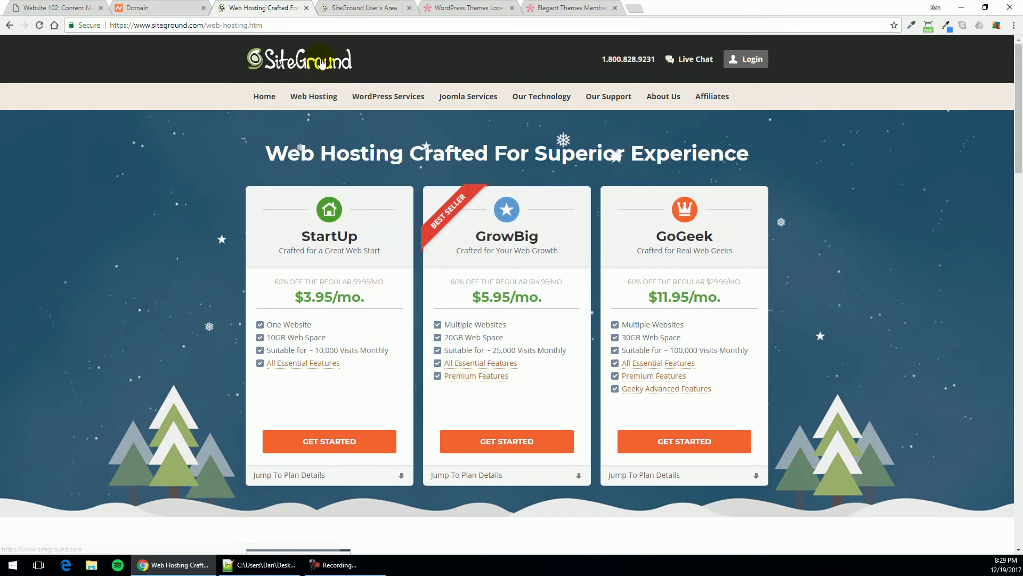
pyautogui.moveTo(314, 96)
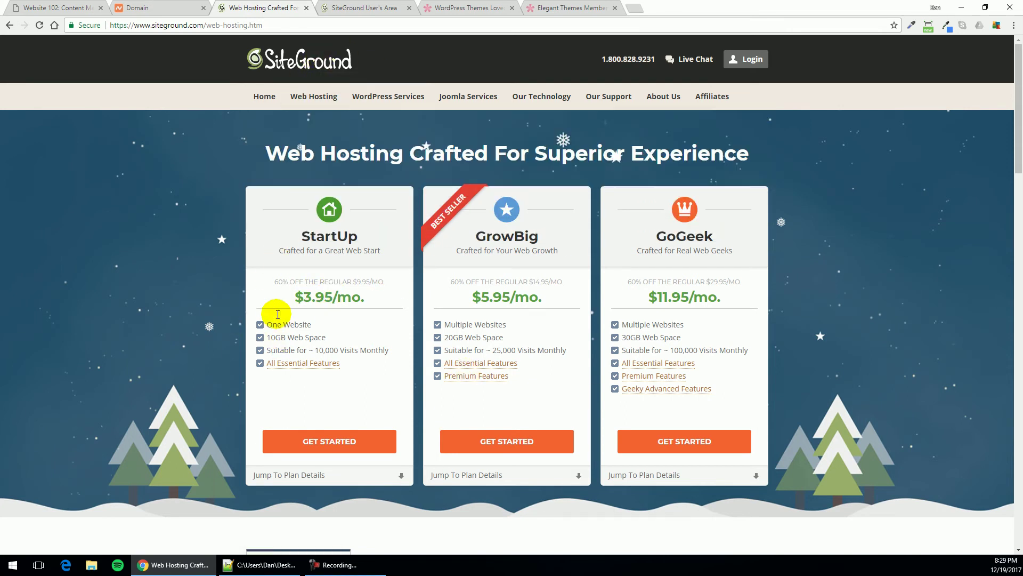
pyautogui.moveTo(267, 324); pyautogui.dragTo(310, 324)
pyautogui.click(313, 324)
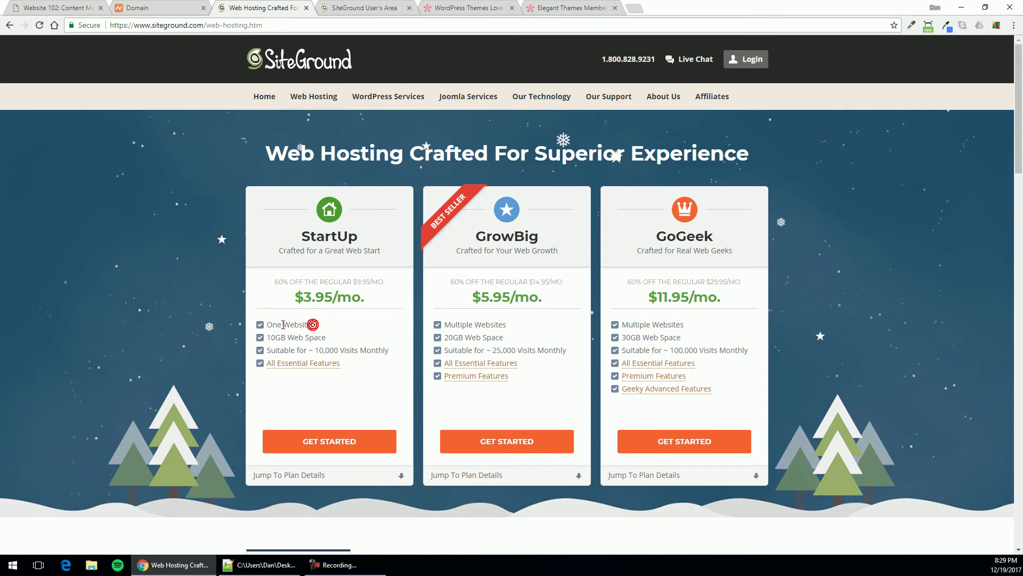
pyautogui.moveTo(458, 324); pyautogui.dragTo(505, 324)
pyautogui.click(468, 326)
pyautogui.doubleClick(467, 326)
pyautogui.click(462, 326)
pyautogui.click(457, 327)
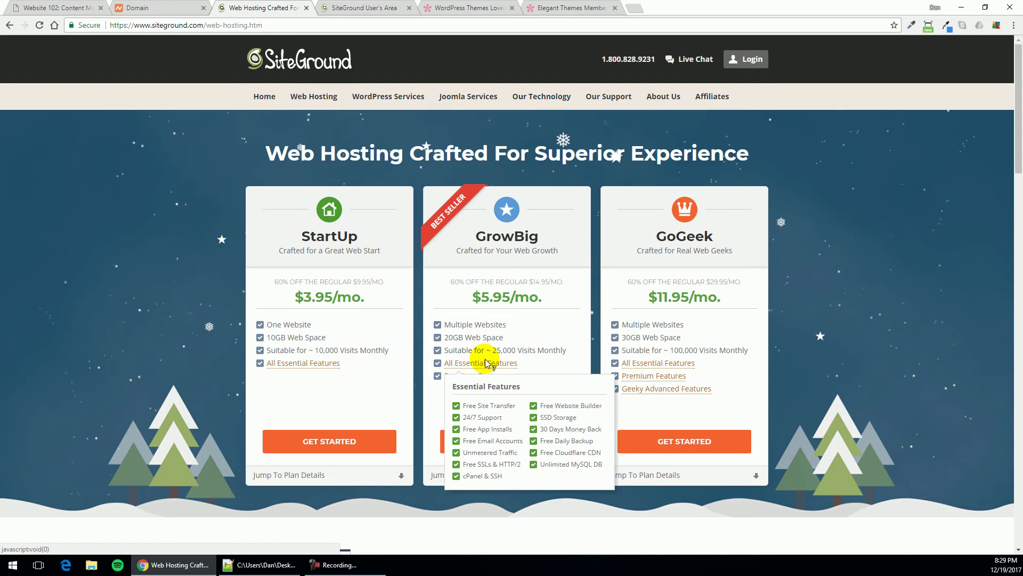
# Highlight the StartUp plan name, then close the hosting plans page
pyautogui.moveTo(472, 379)
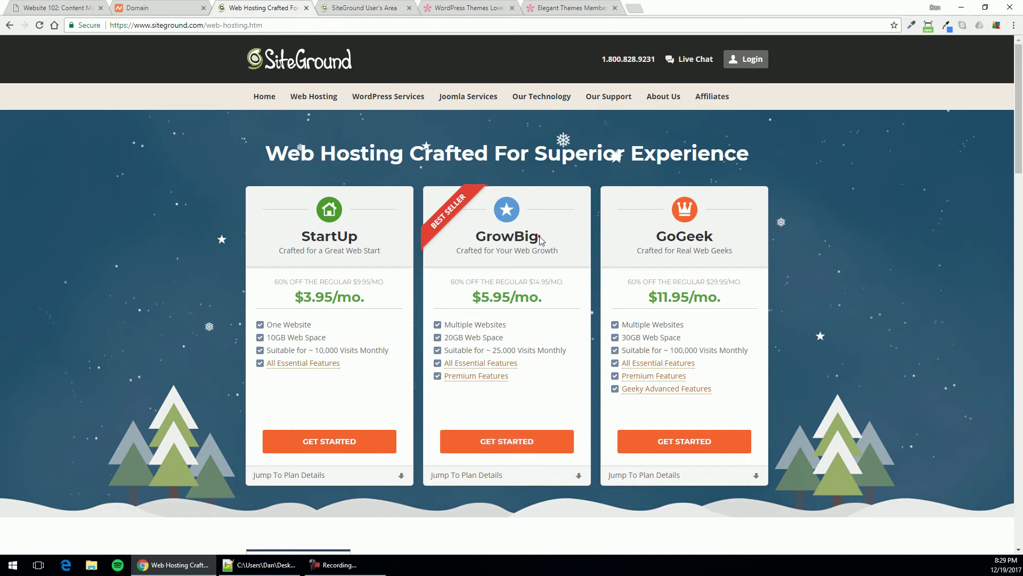
pyautogui.doubleClick(323, 233)
pyautogui.click(337, 236)
pyautogui.click(306, 8)
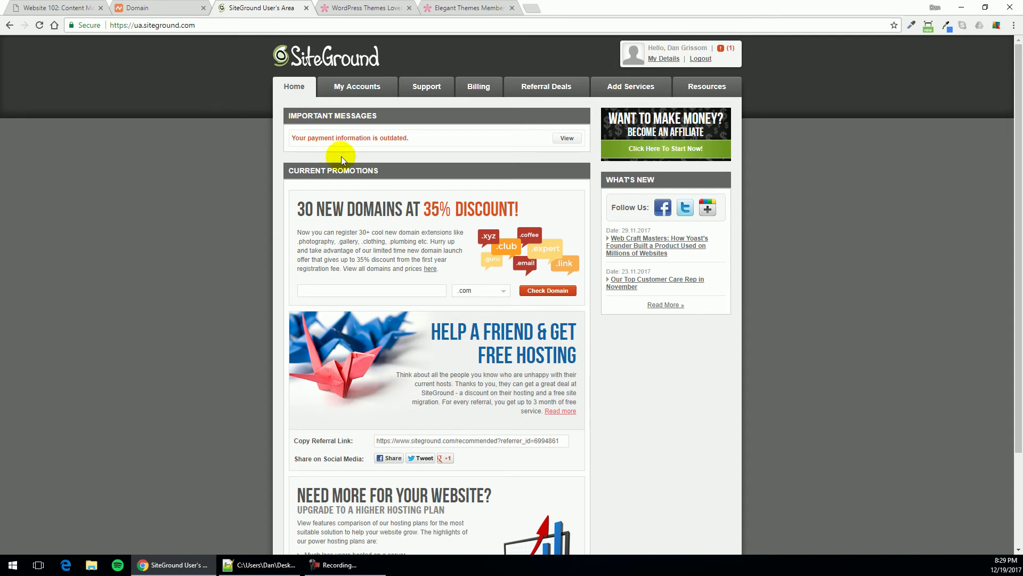
# Open the hosting account's cPanel from My Accounts in the SiteGround User's Area
pyautogui.click(360, 91)
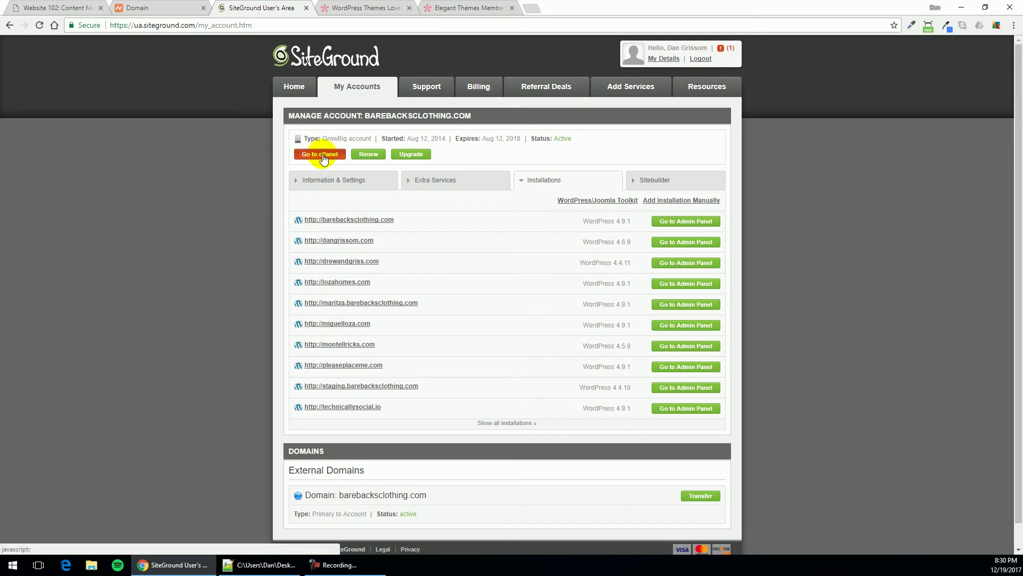
pyautogui.click(322, 156)
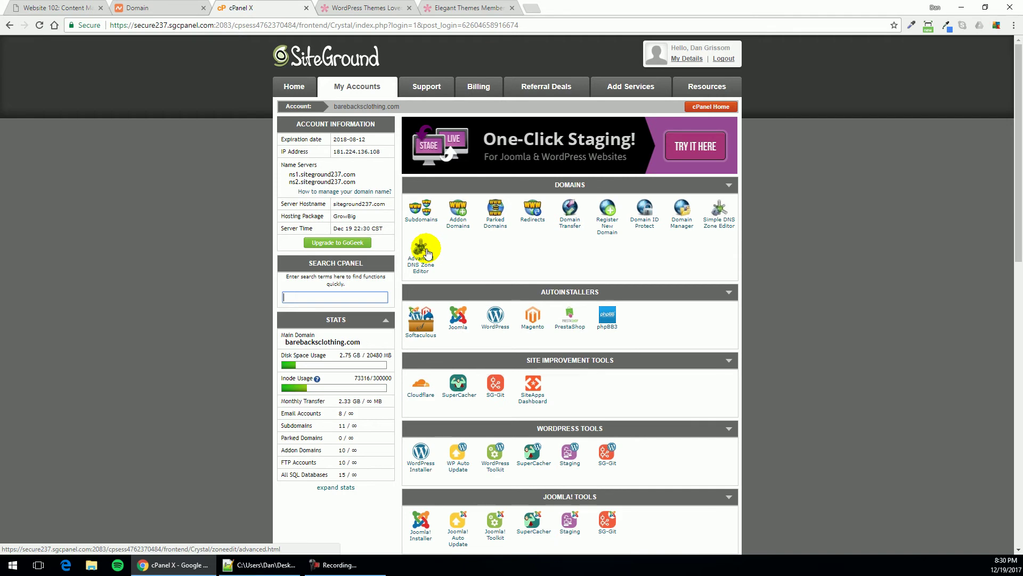
# Open the Addon Domains page from cPanel's Domains section
pyautogui.moveTo(290, 162); pyautogui.dragTo(342, 172)
pyautogui.click(342, 172)
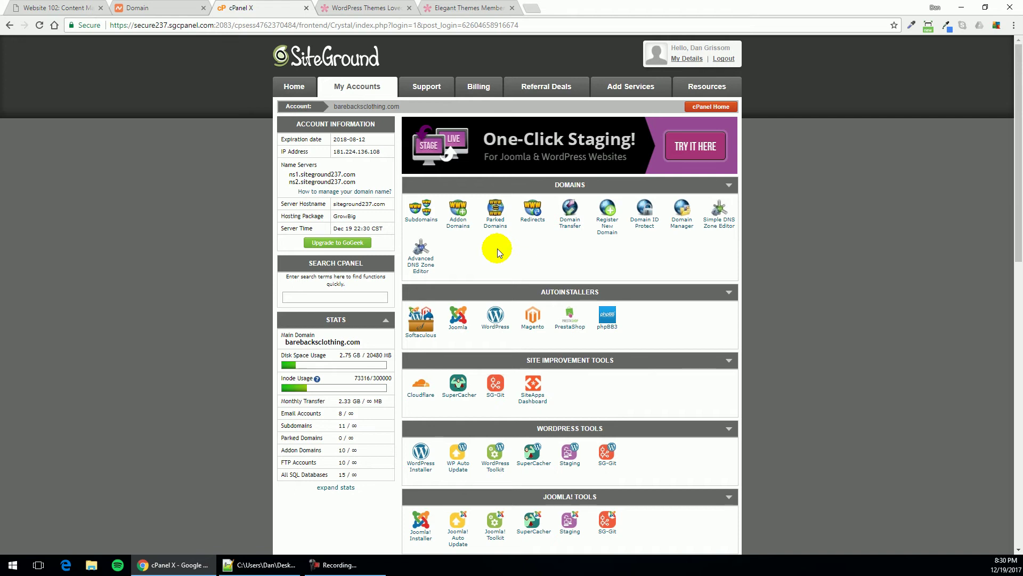
pyautogui.click(459, 226)
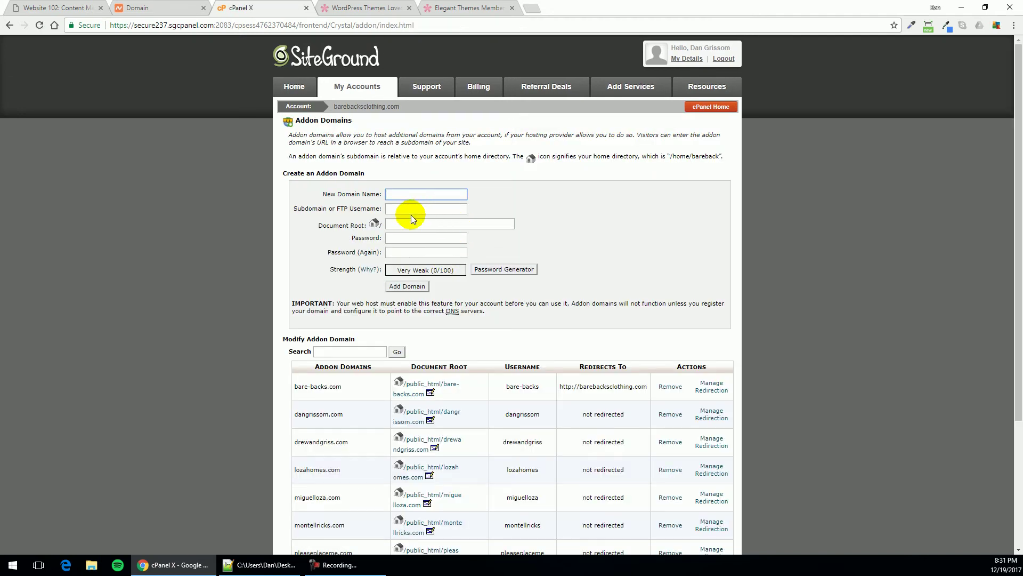
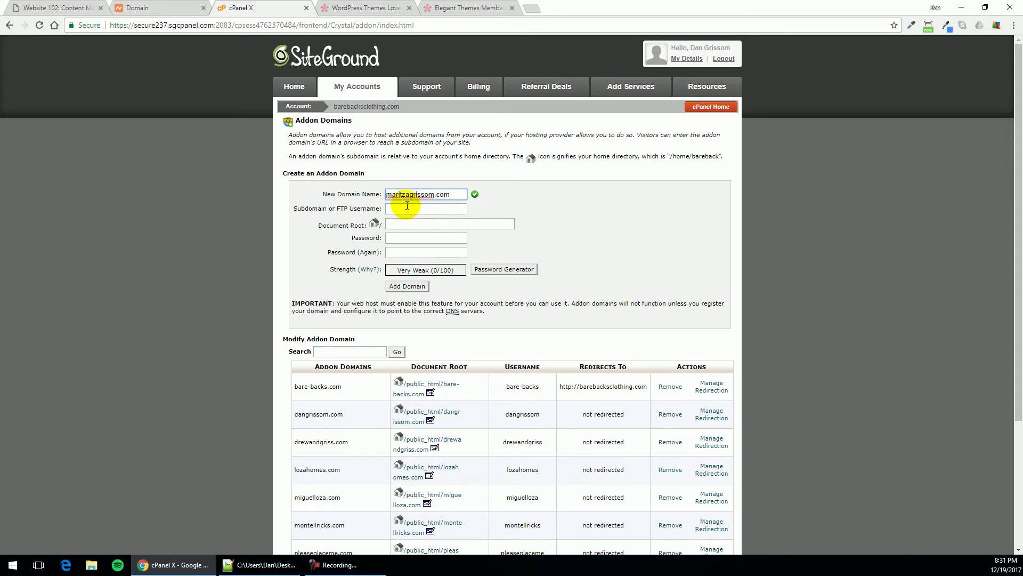
pyautogui.click(452, 208)
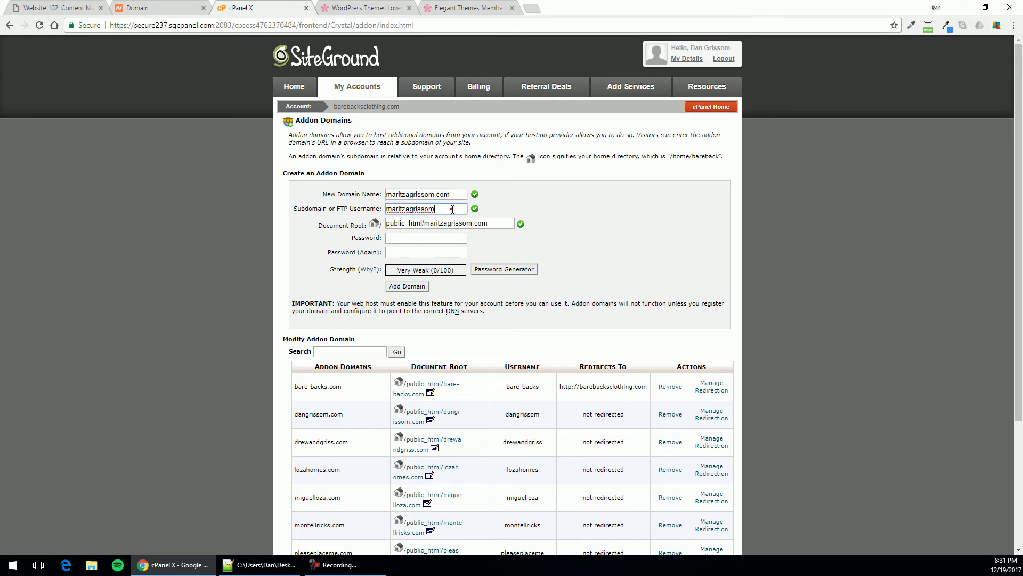
pyautogui.click(418, 237)
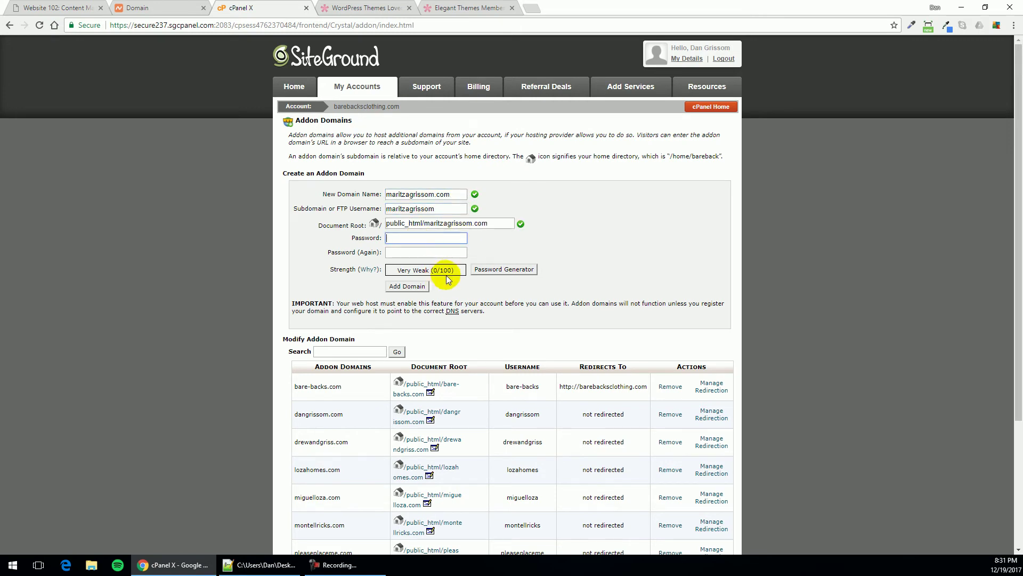
pyautogui.click(484, 269)
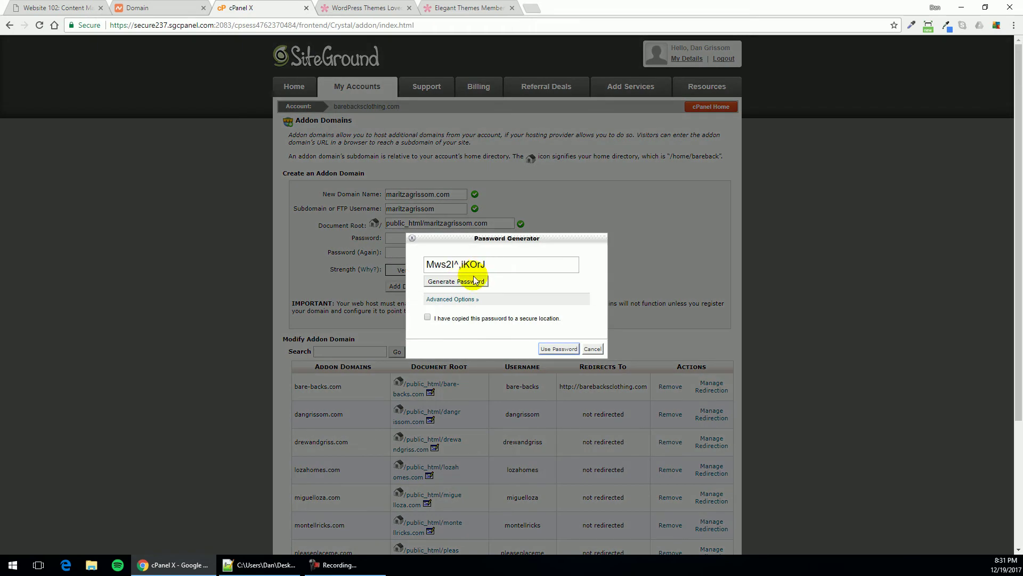
pyautogui.tripleClick(436, 265)
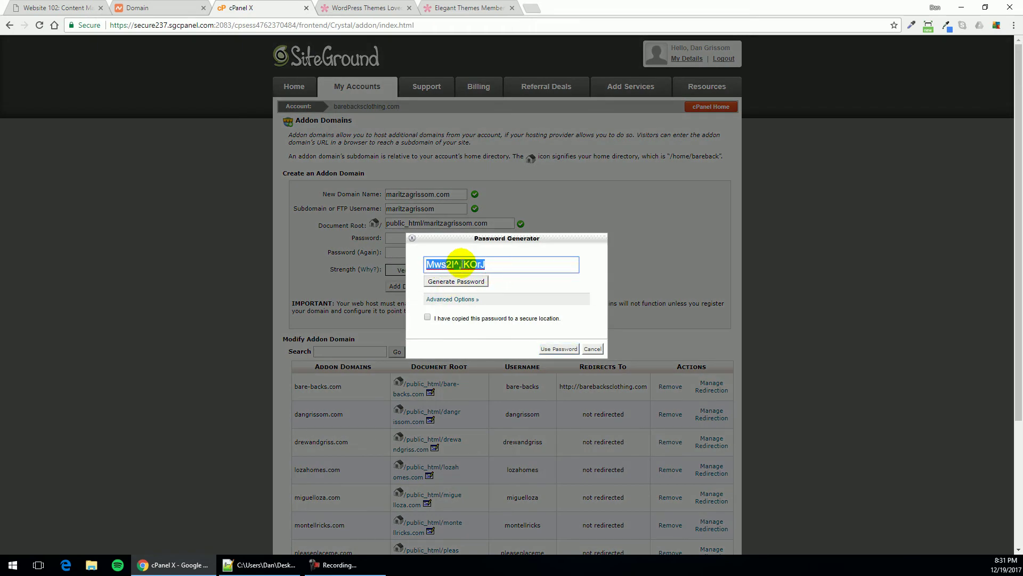
pyautogui.rightClick(462, 265)
pyautogui.click(488, 284)
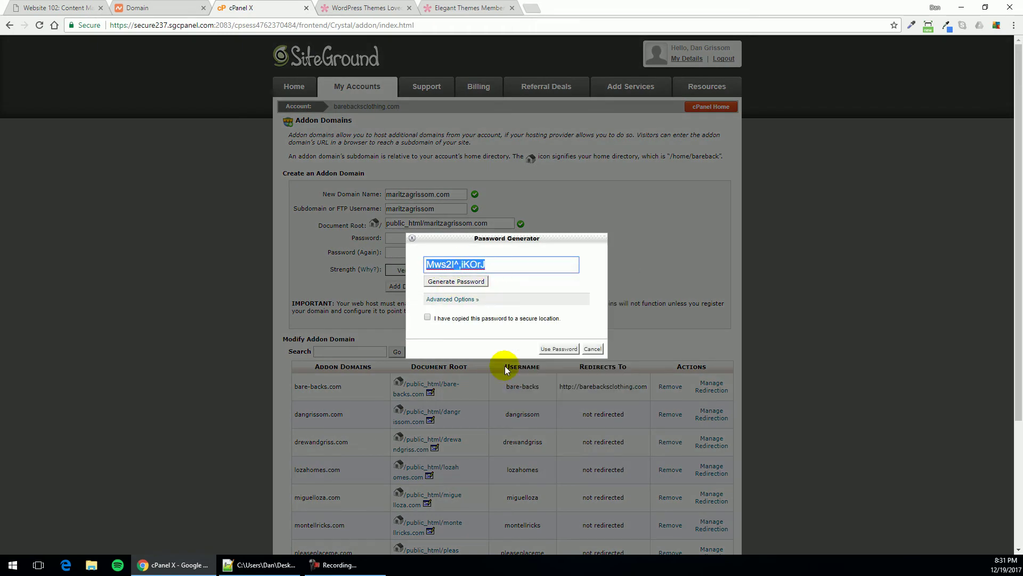
pyautogui.click(511, 319)
pyautogui.click(560, 350)
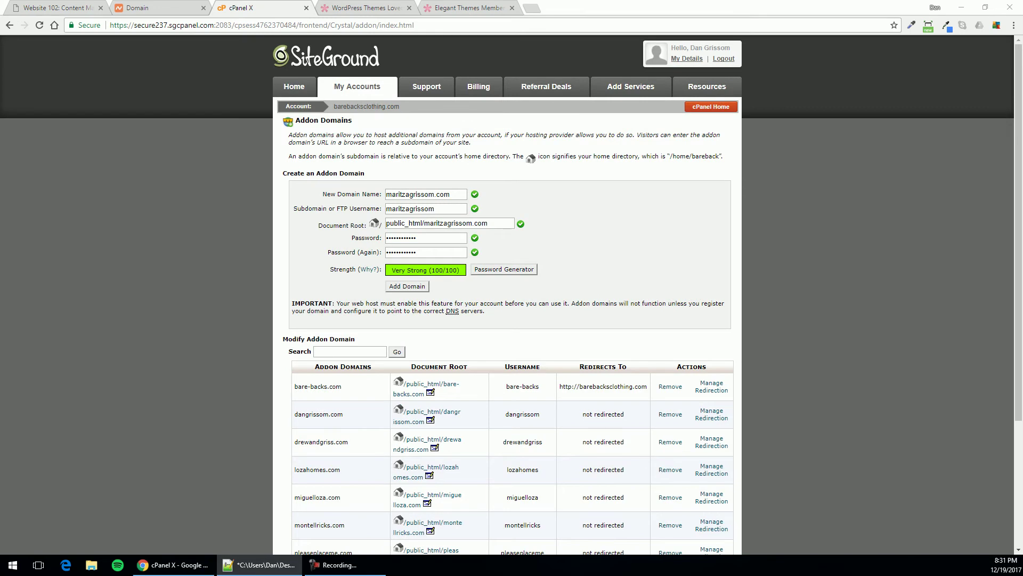
pyautogui.click(413, 288)
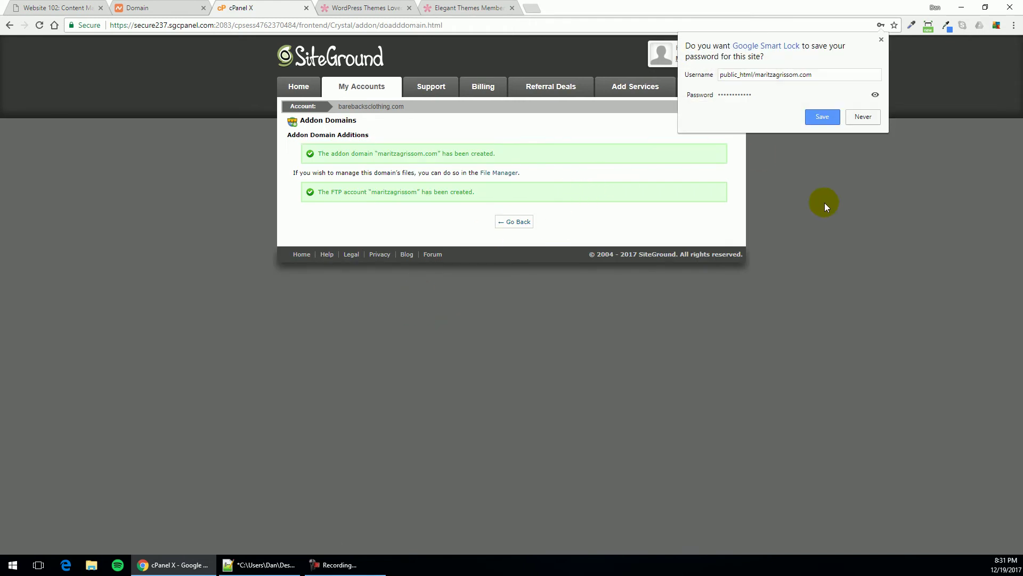
pyautogui.click(826, 204)
pyautogui.click(516, 221)
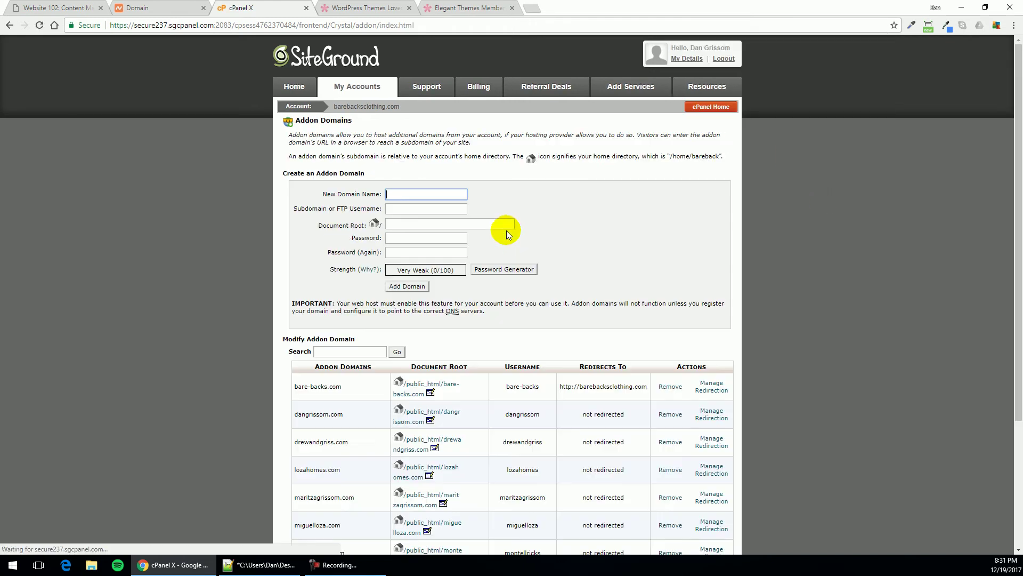
pyautogui.scroll(-3, 428, 372)
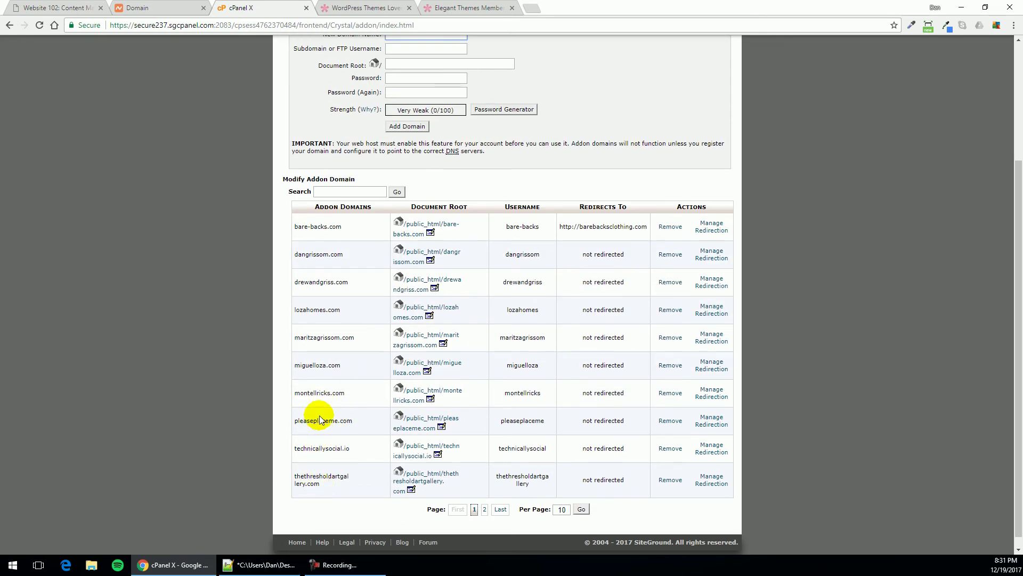
pyautogui.click(315, 335)
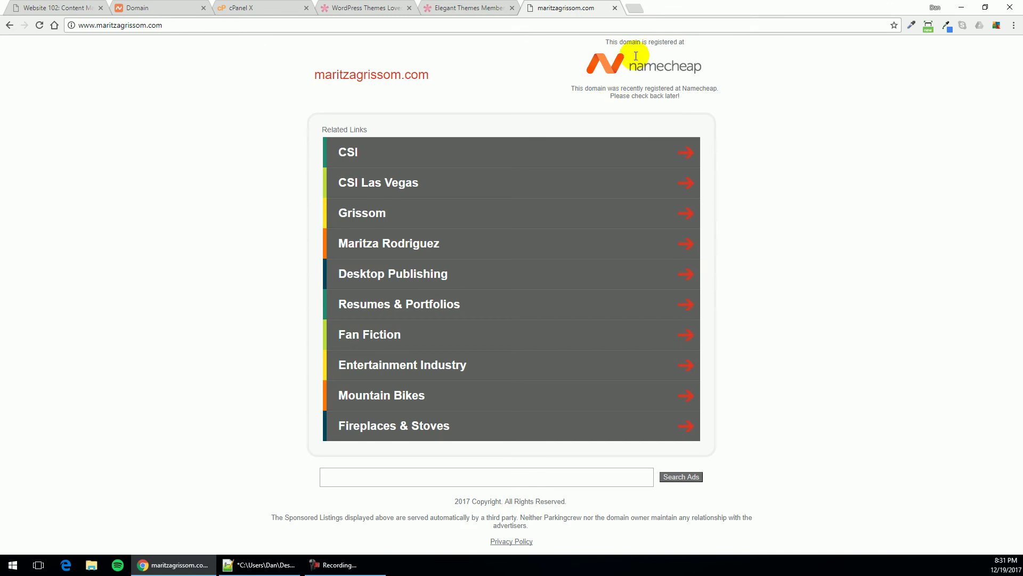
pyautogui.click(132, 11)
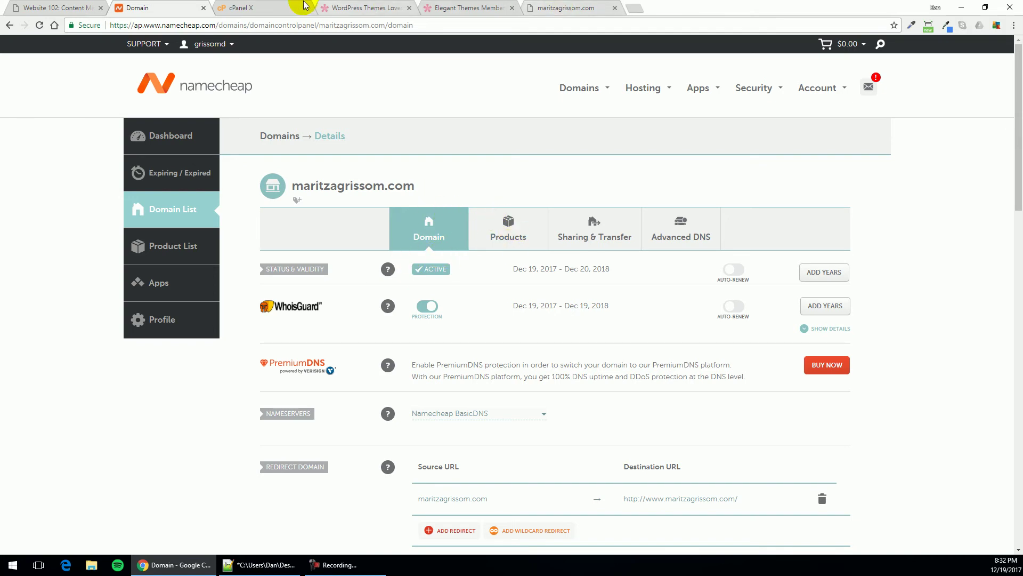
# Go back to the cPanel home page and copy the first name server, ns1.siteground237.com
pyautogui.click(251, 6)
pyautogui.scroll(3, 264, 174)
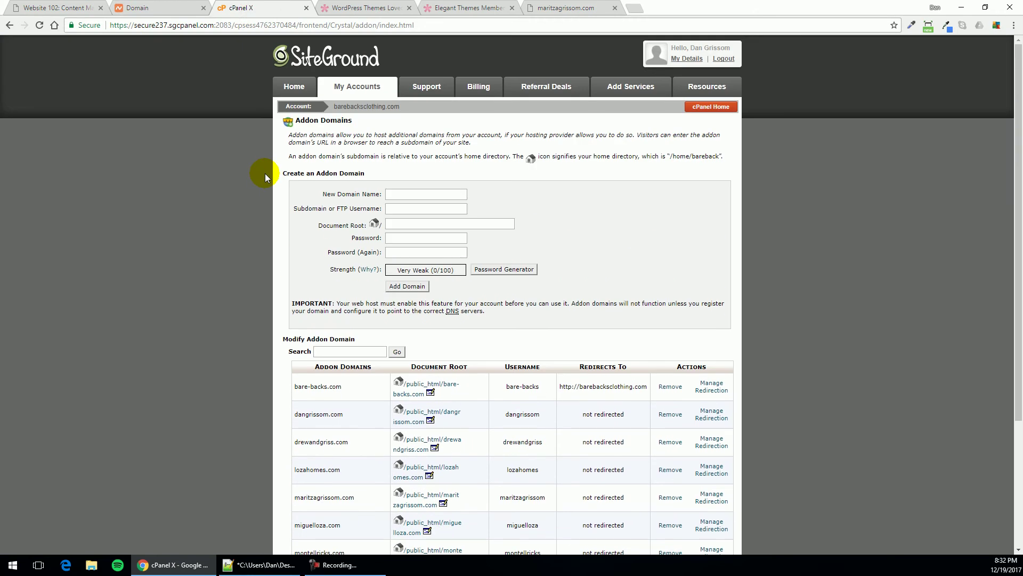
pyautogui.scroll(-2, 230, 269)
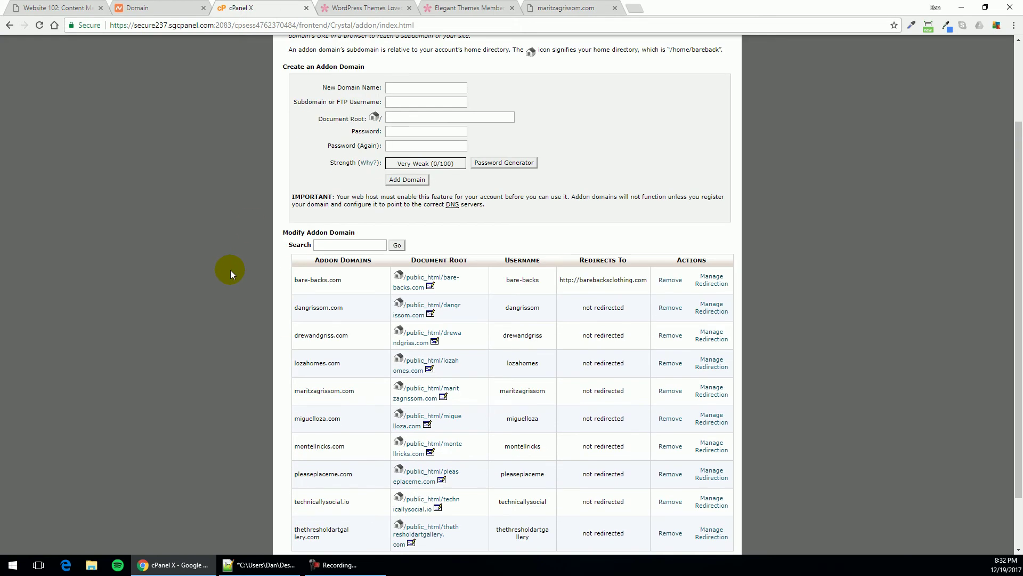
pyautogui.scroll(2, 227, 282)
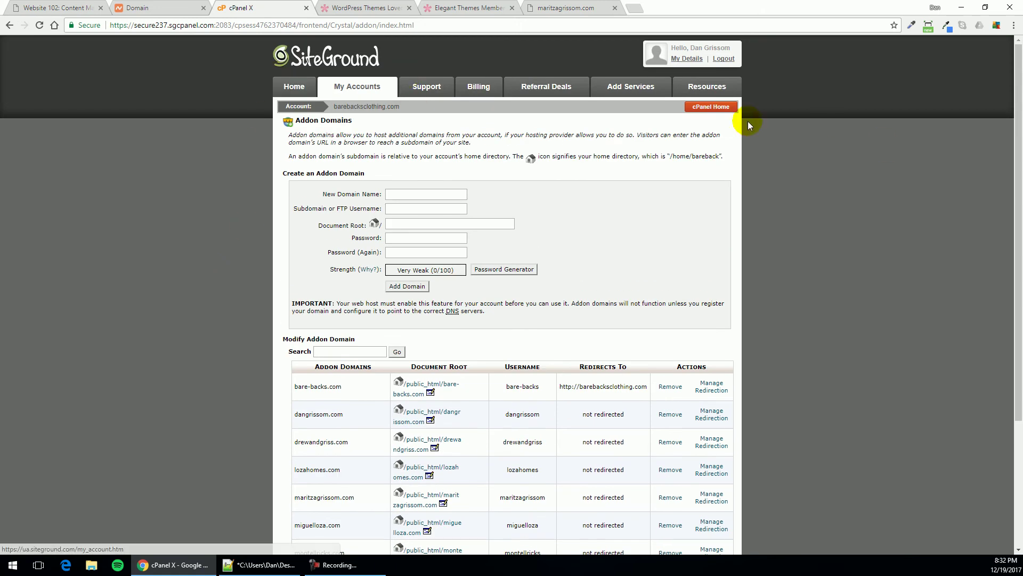
pyautogui.click(698, 107)
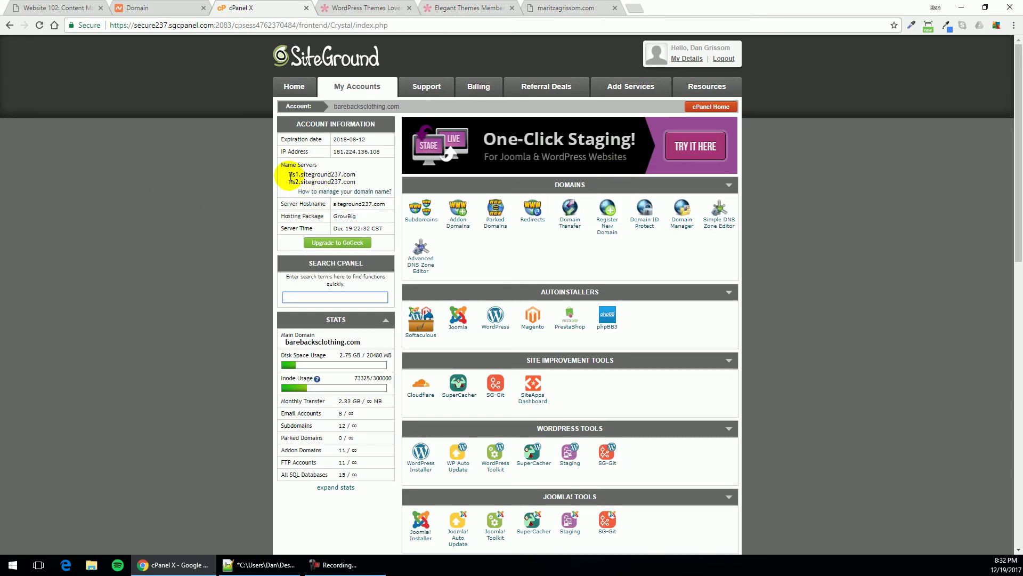
pyautogui.moveTo(290, 177); pyautogui.dragTo(361, 180)
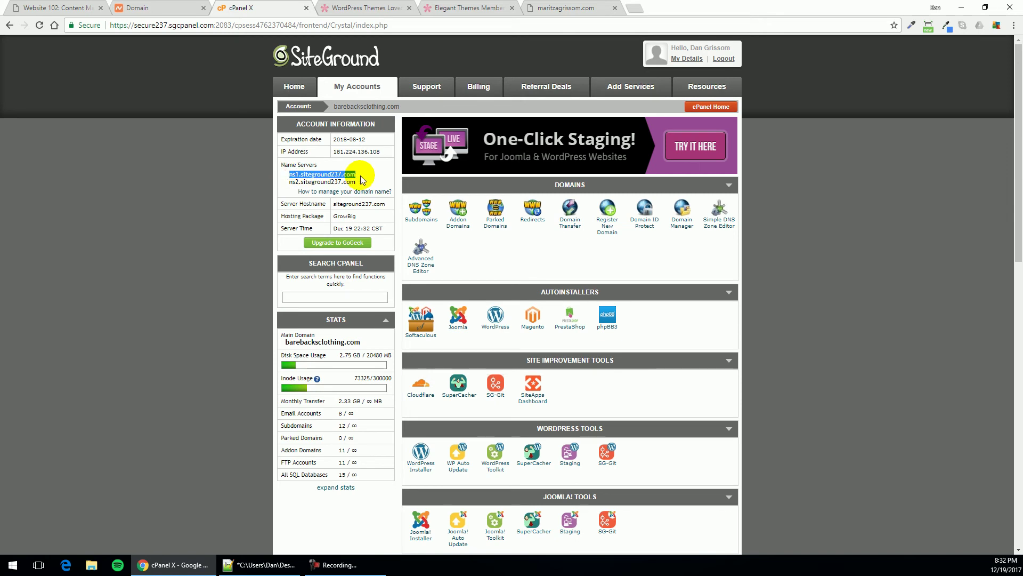
pyautogui.rightClick(322, 173)
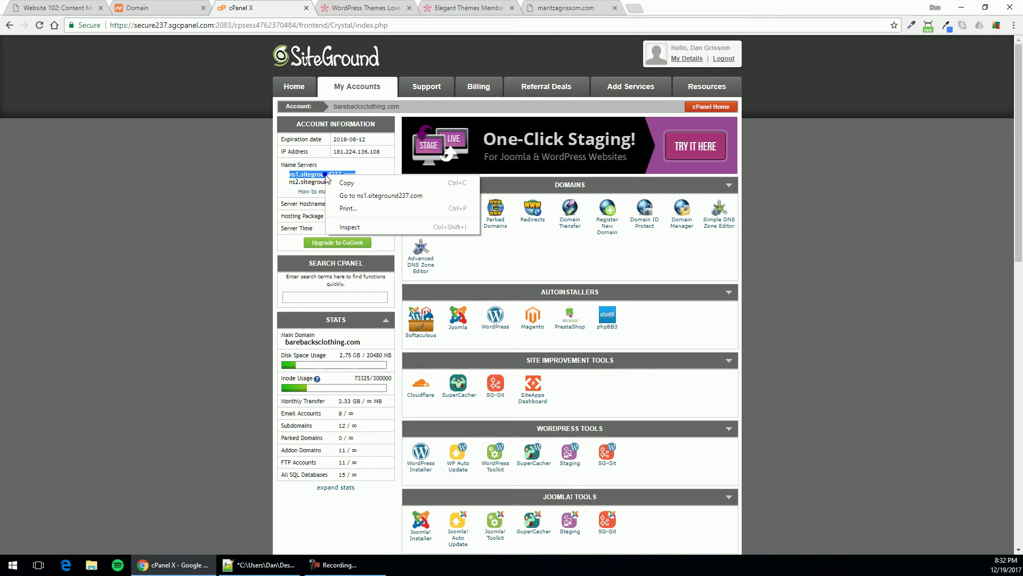
pyautogui.click(350, 182)
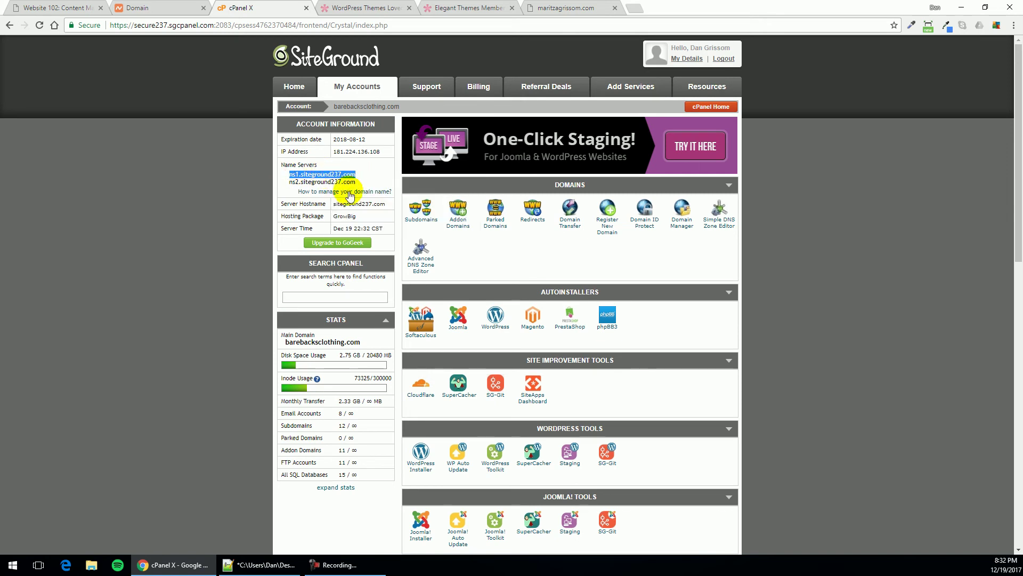
pyautogui.click(128, 7)
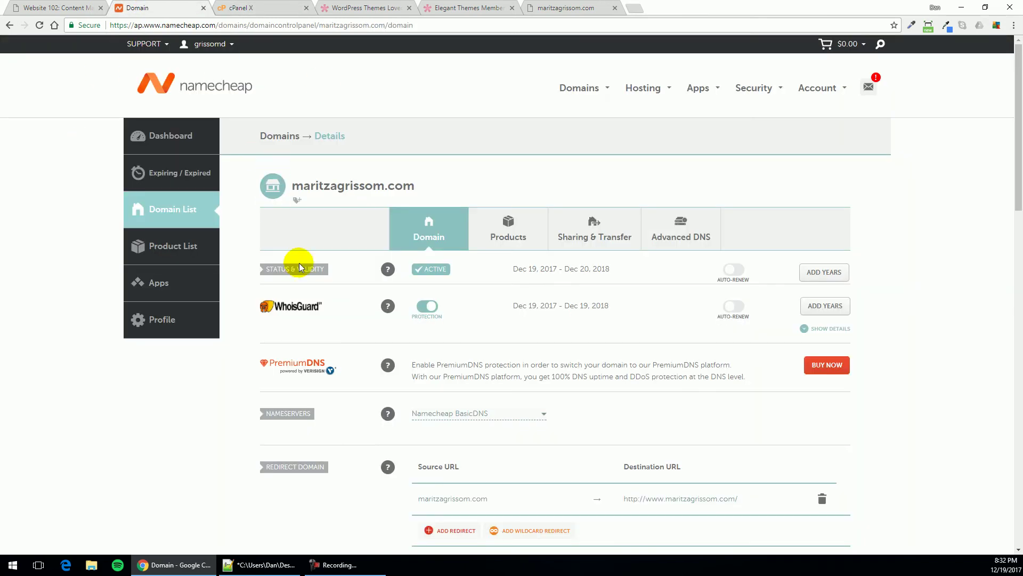
pyautogui.click(463, 414)
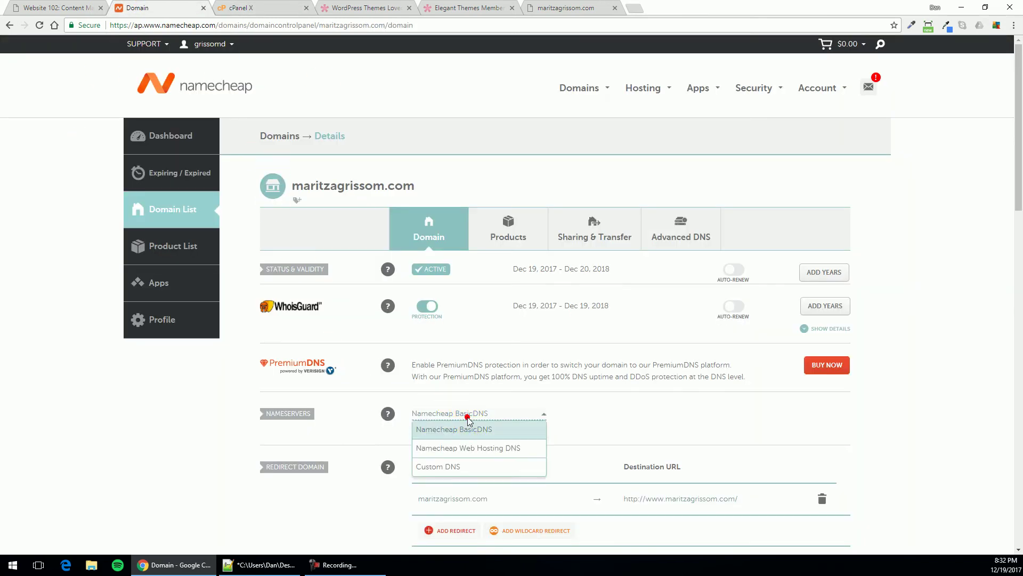
pyautogui.click(441, 469)
pyautogui.click(425, 441)
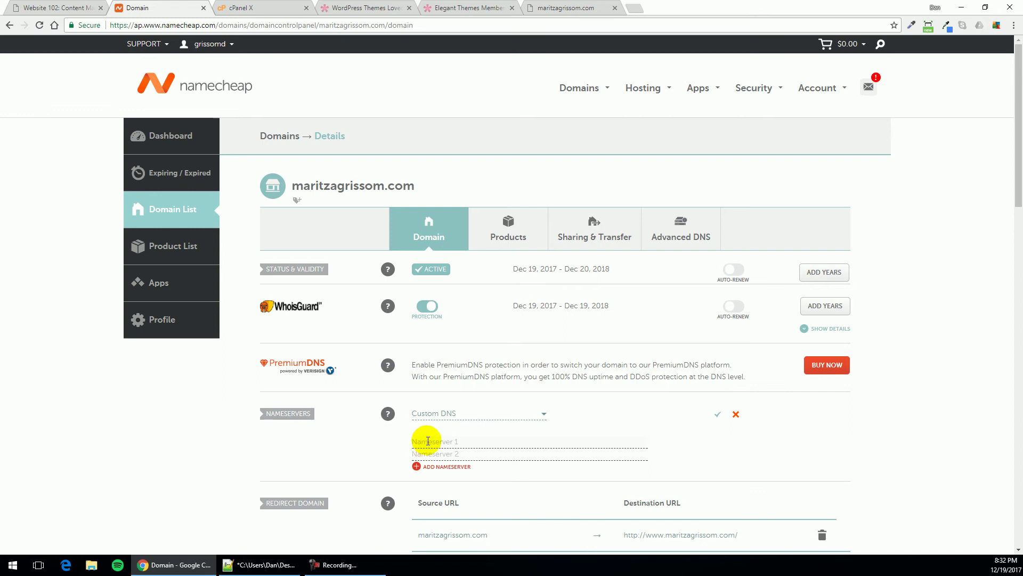
pyautogui.rightClick(425, 441)
pyautogui.click(454, 357)
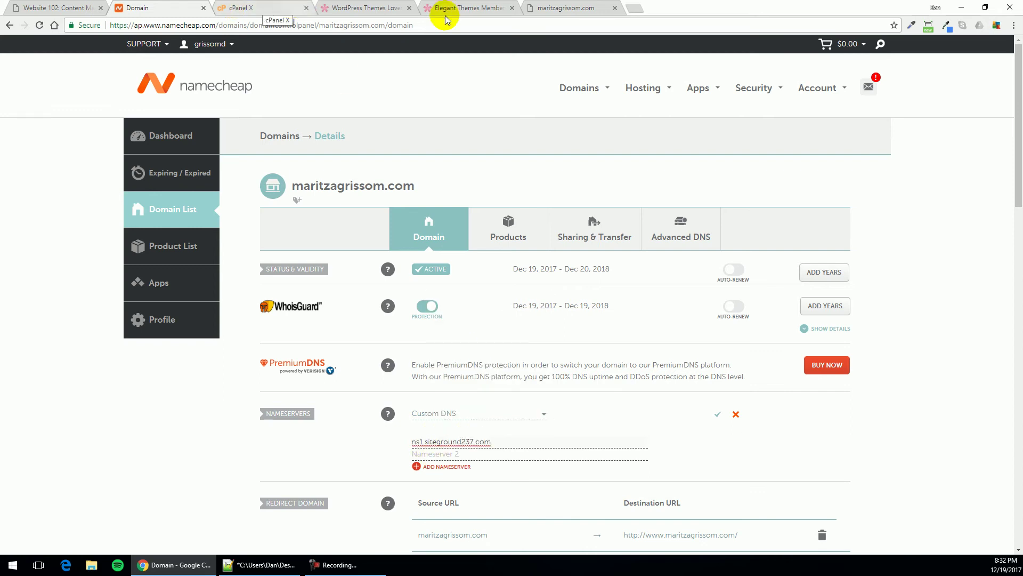
# Copy ns2.siteground237.com from cPanel into the second nameserver field and review both entries
pyautogui.click(296, 7)
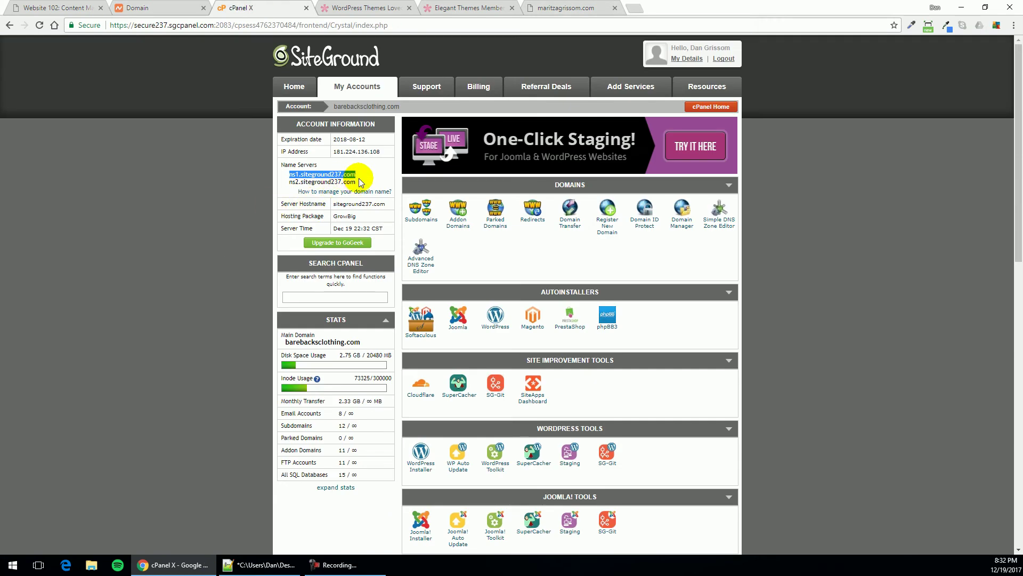
pyautogui.moveTo(356, 182); pyautogui.dragTo(288, 187)
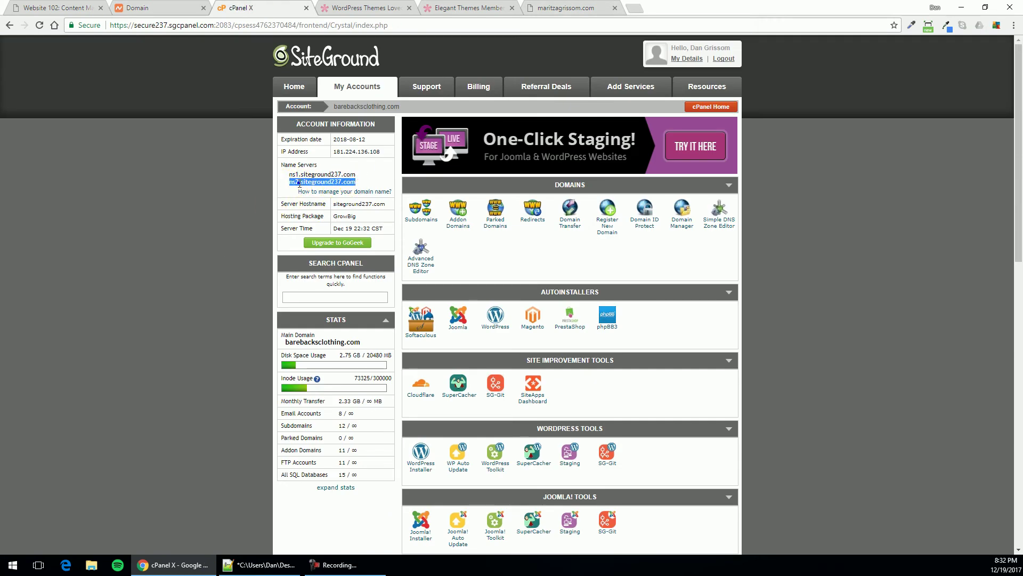
pyautogui.rightClick(297, 182)
pyautogui.click(314, 187)
pyautogui.click(140, 9)
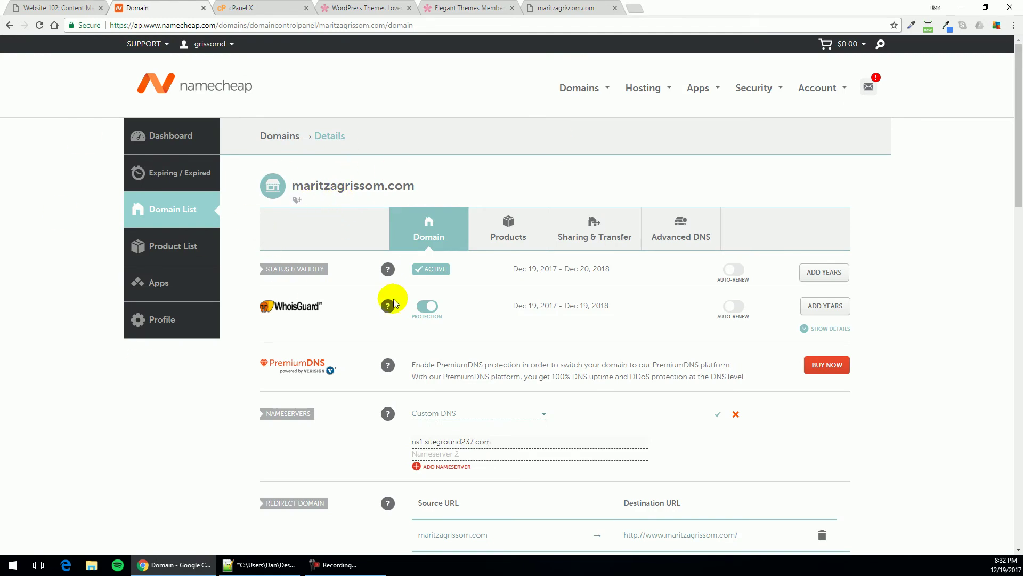
pyautogui.click(432, 454)
pyautogui.hotkey('ctrl', 'v')
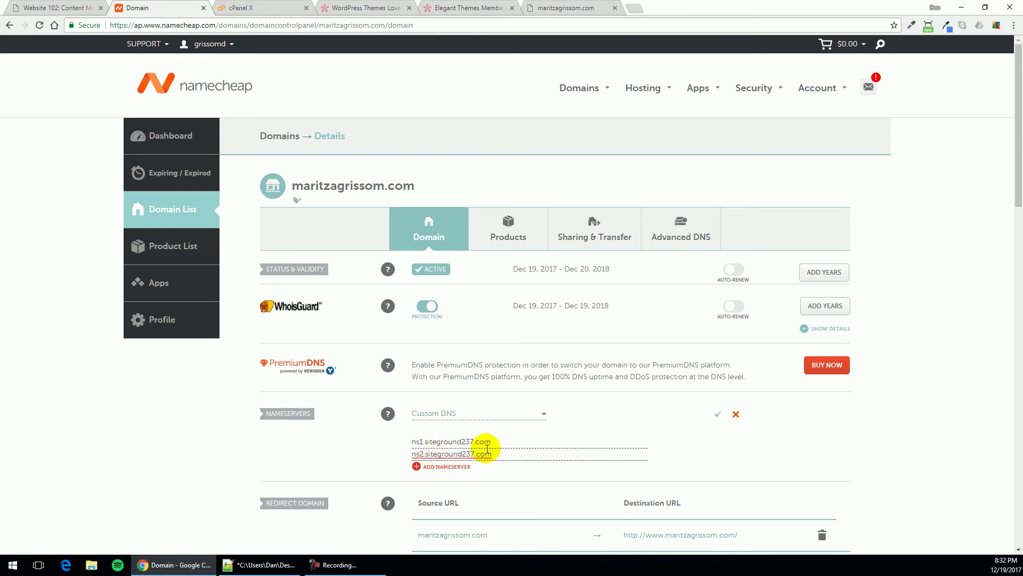
pyautogui.click(493, 443)
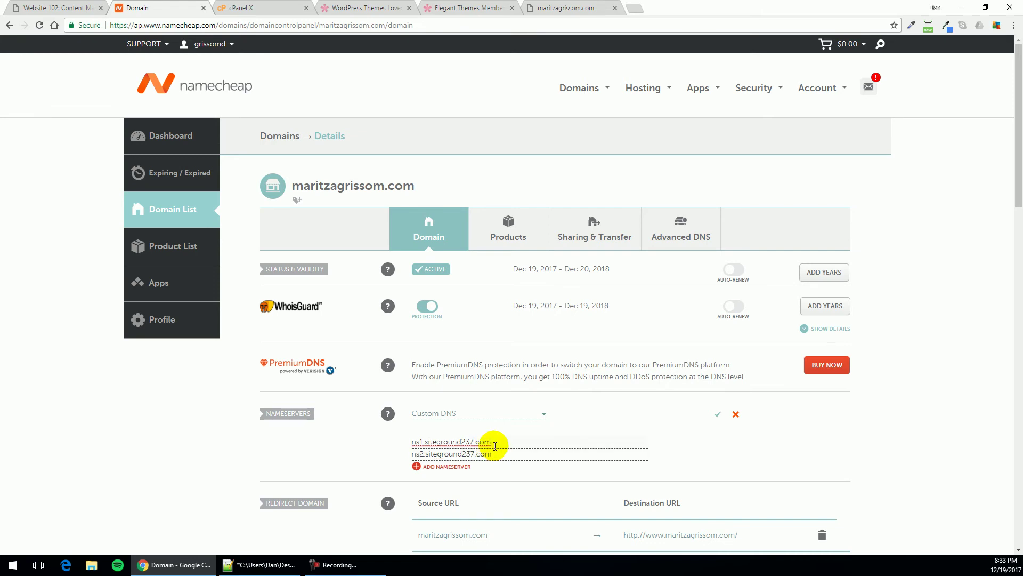
pyautogui.click(413, 441)
# Save the custom SiteGround nameservers and dismiss the switching warning
pyautogui.click(718, 414)
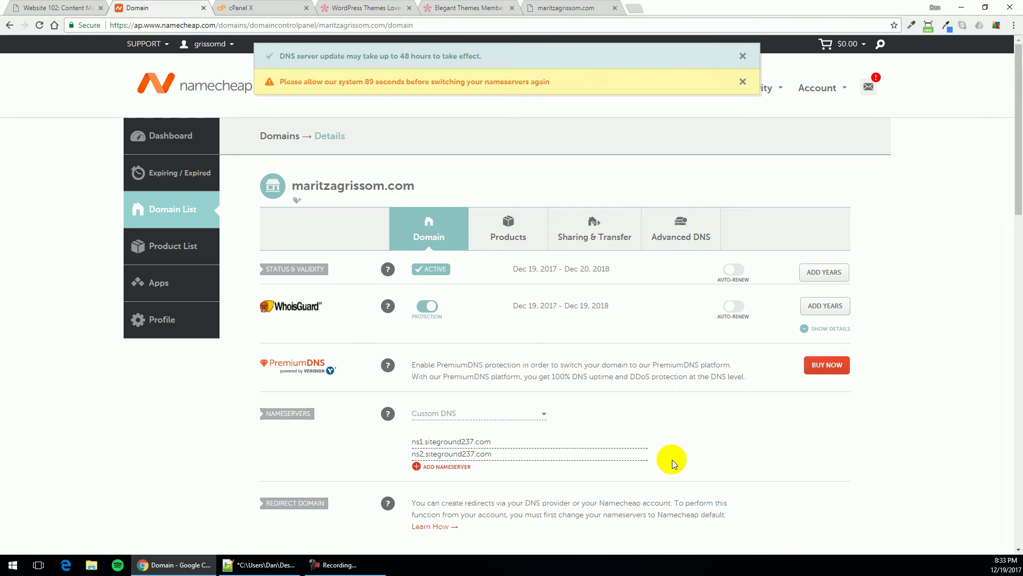
pyautogui.scroll(-3, 635, 468)
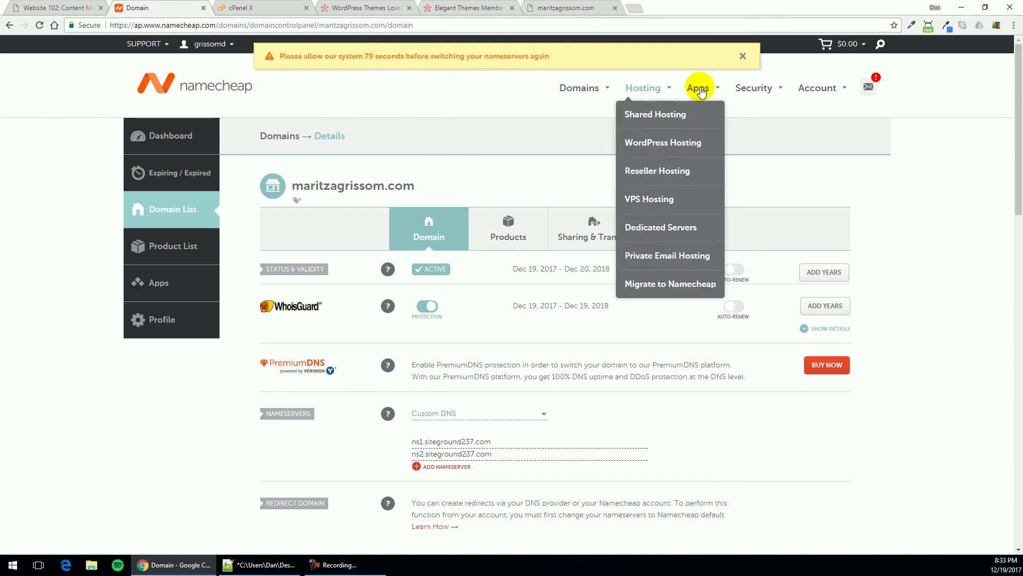
pyautogui.click(742, 56)
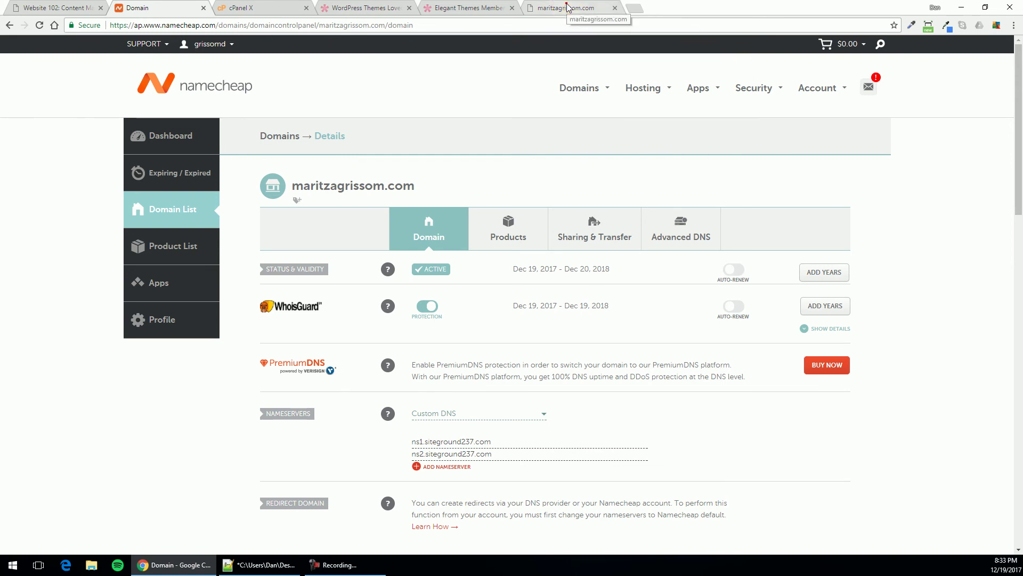
pyautogui.click(565, 8)
pyautogui.click(426, 22)
pyautogui.press('Return')
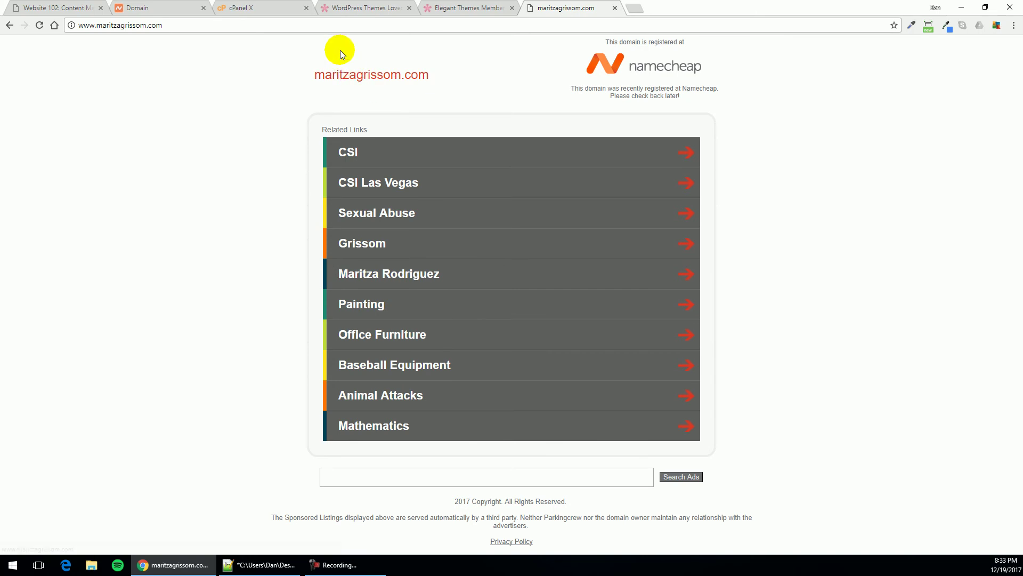
pyautogui.click(311, 26)
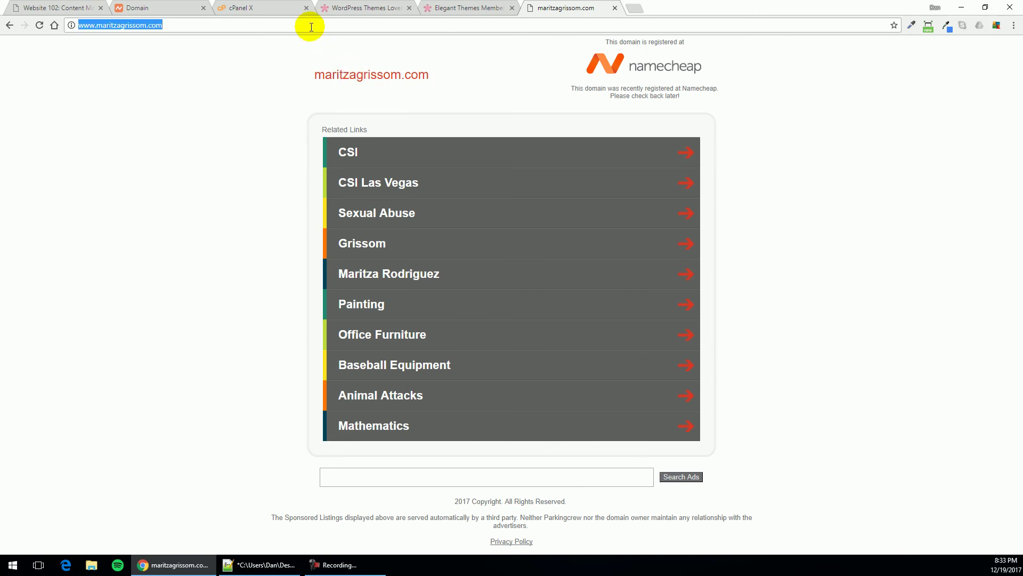
pyautogui.press('Return')
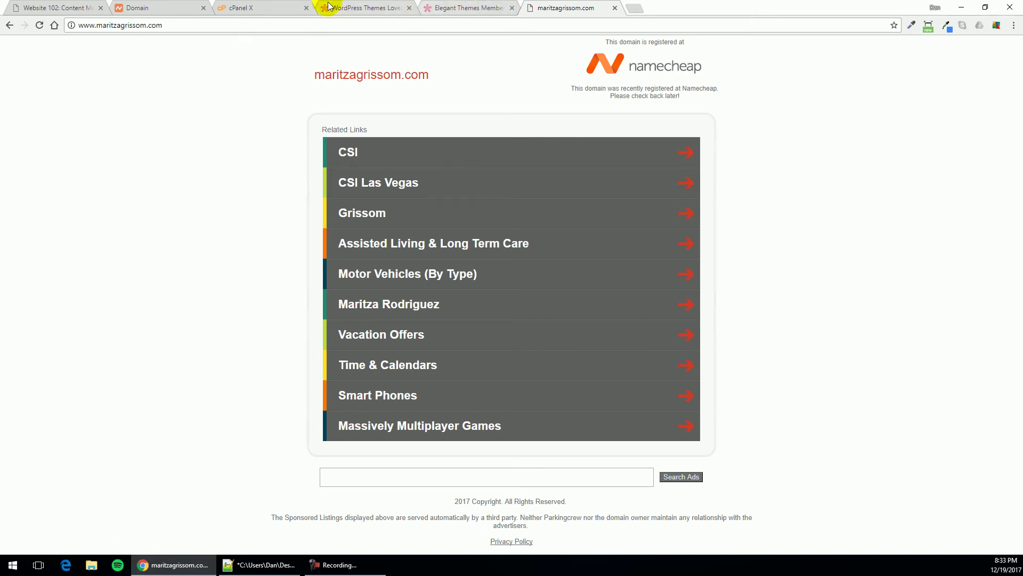
pyautogui.click(241, 8)
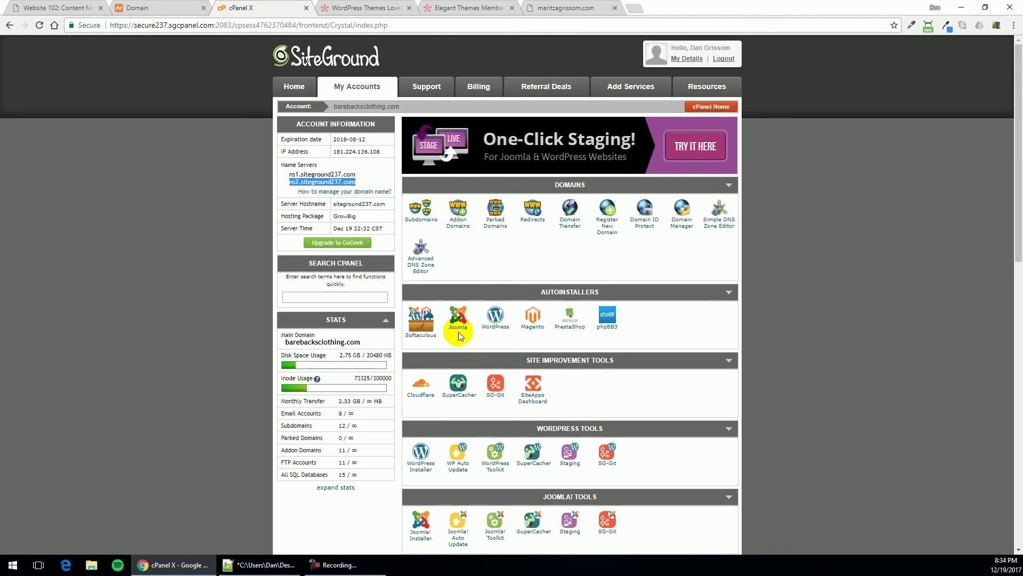
pyautogui.middleClick(513, 362)
pyautogui.scroll(-2, 514, 362)
pyautogui.scroll(3, 513, 360)
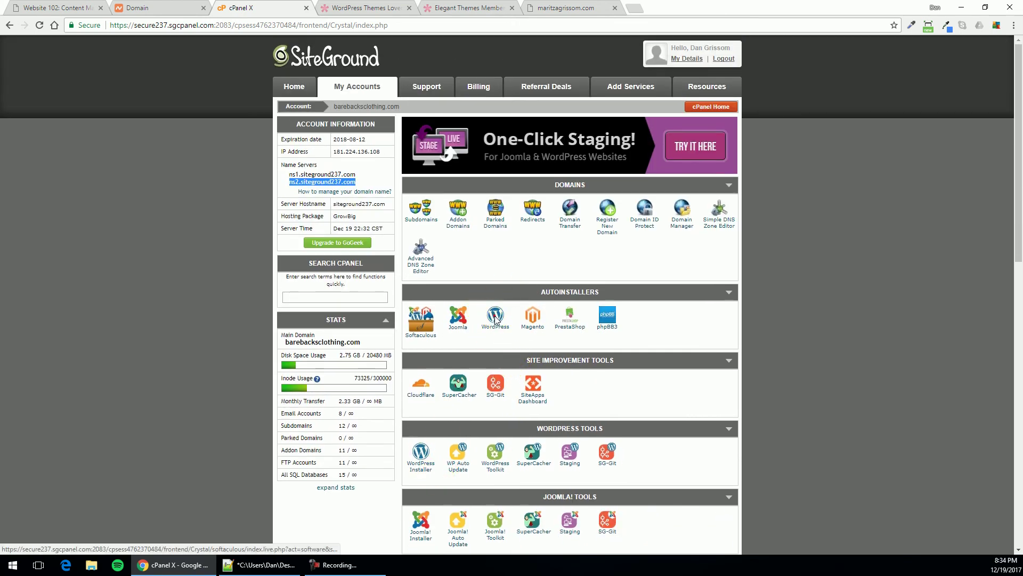
# Start a new WordPress installation from the Softaculous autoinstaller
pyautogui.click(495, 319)
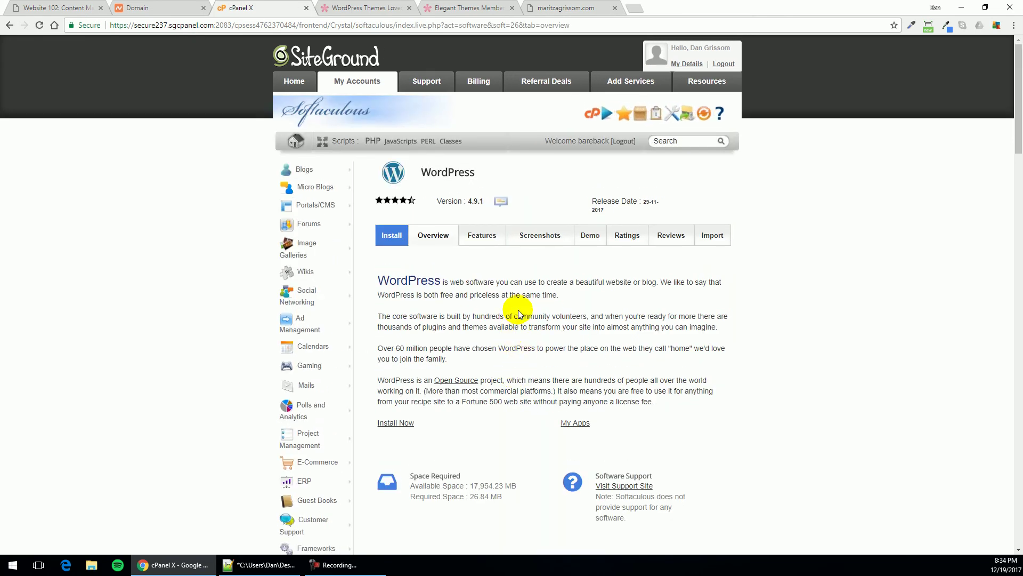
pyautogui.scroll(-3, 517, 312)
pyautogui.scroll(3, 517, 309)
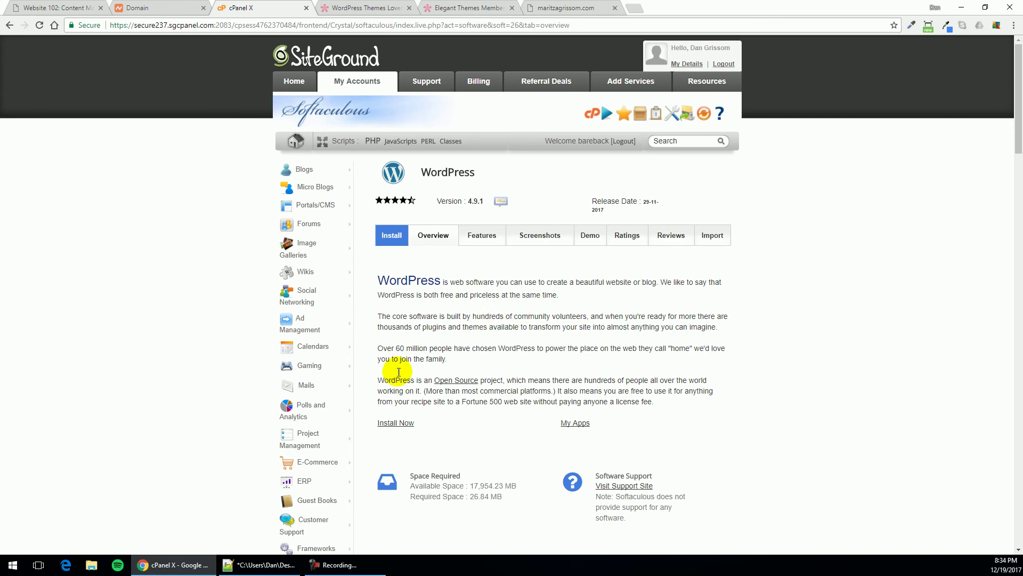
pyautogui.click(392, 423)
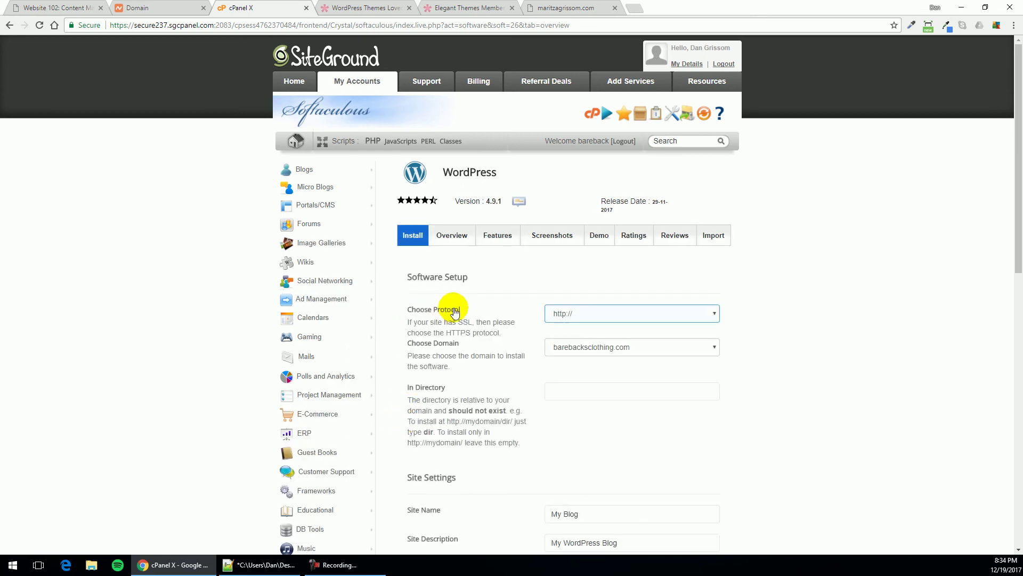
pyautogui.click(714, 315)
pyautogui.click(684, 362)
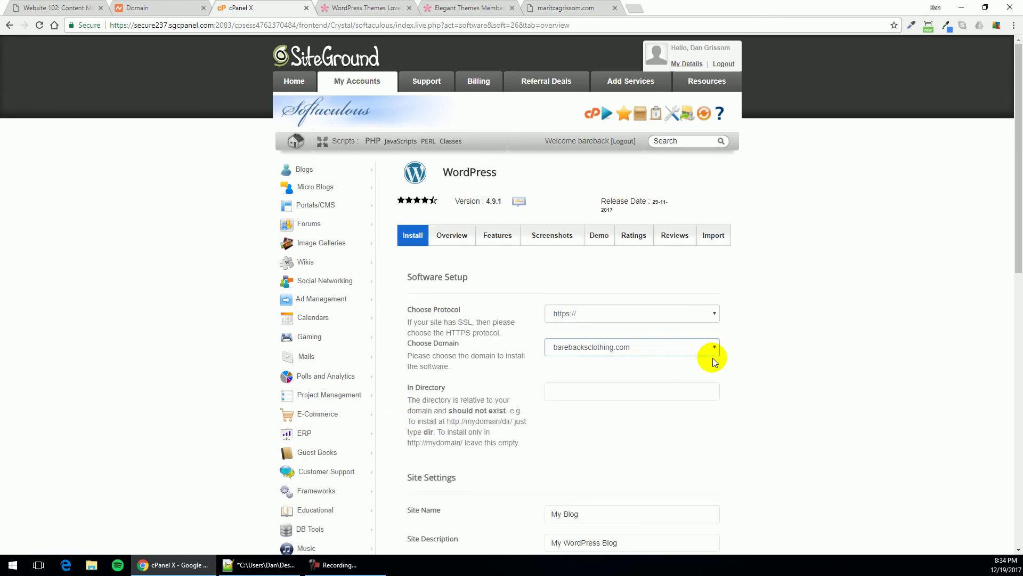
pyautogui.click(713, 314)
pyautogui.click(695, 326)
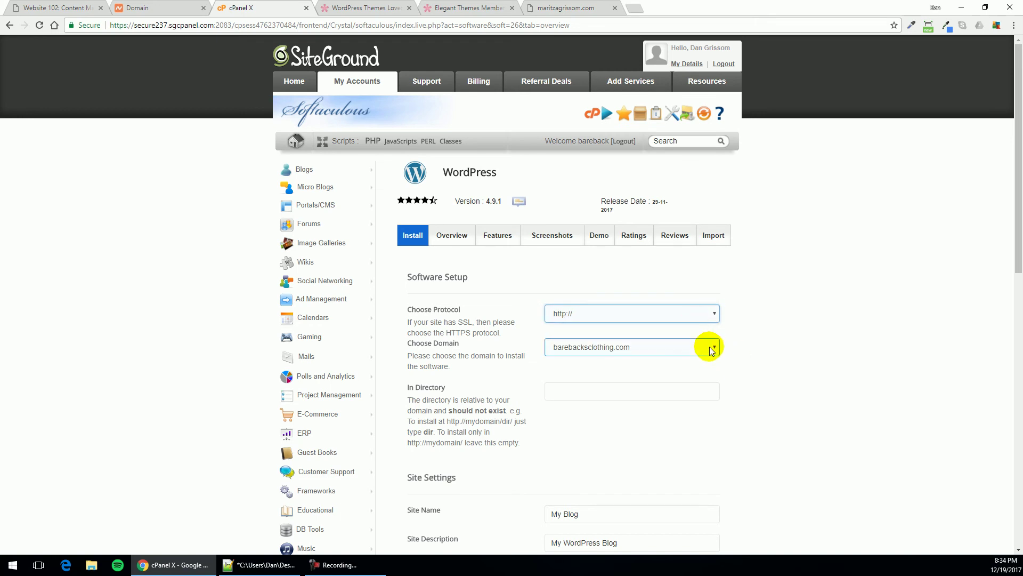
pyautogui.click(708, 347)
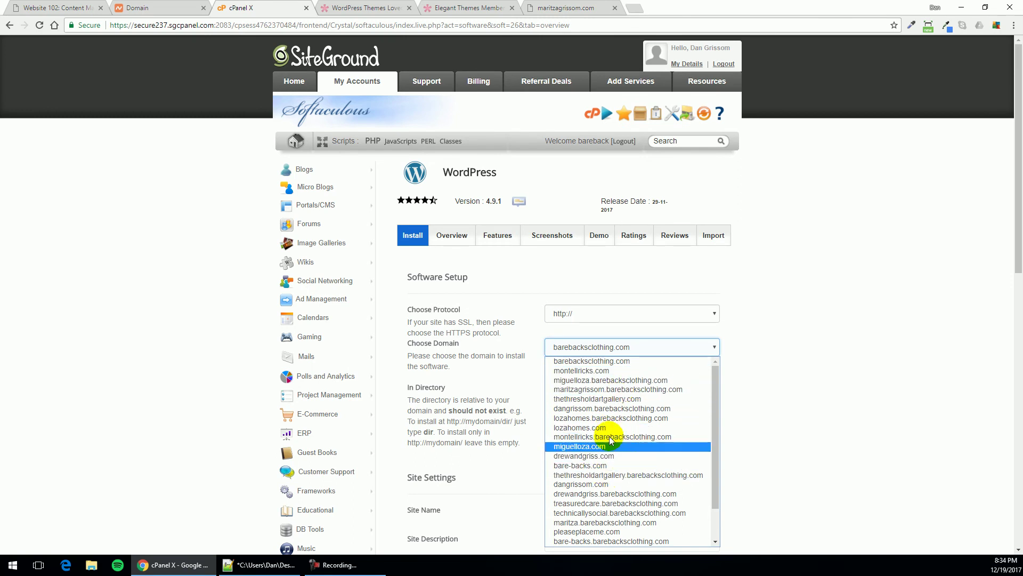
pyautogui.scroll(-1, 616, 459)
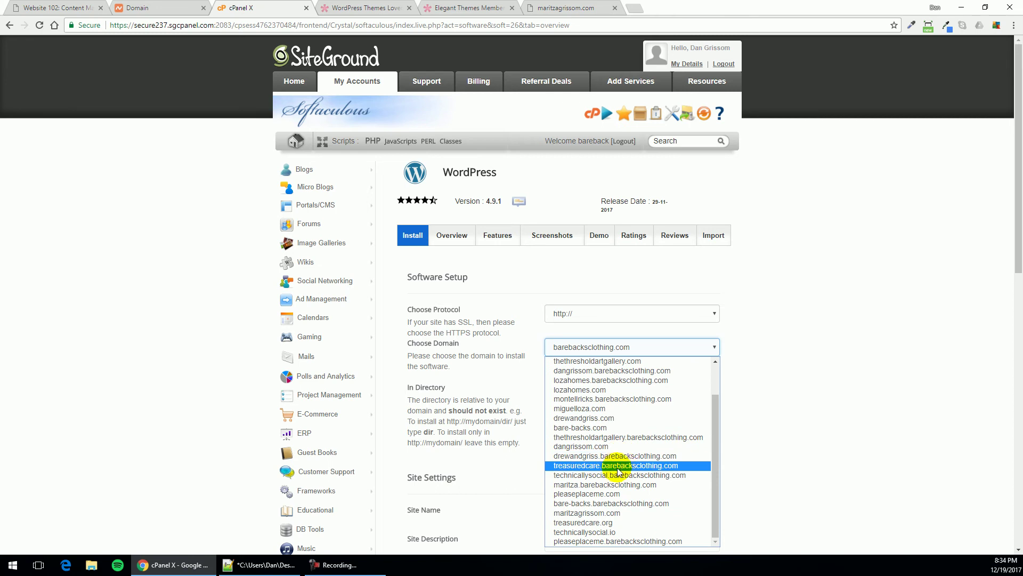
pyautogui.scroll(1, 590, 518)
pyautogui.scroll(-2, 593, 530)
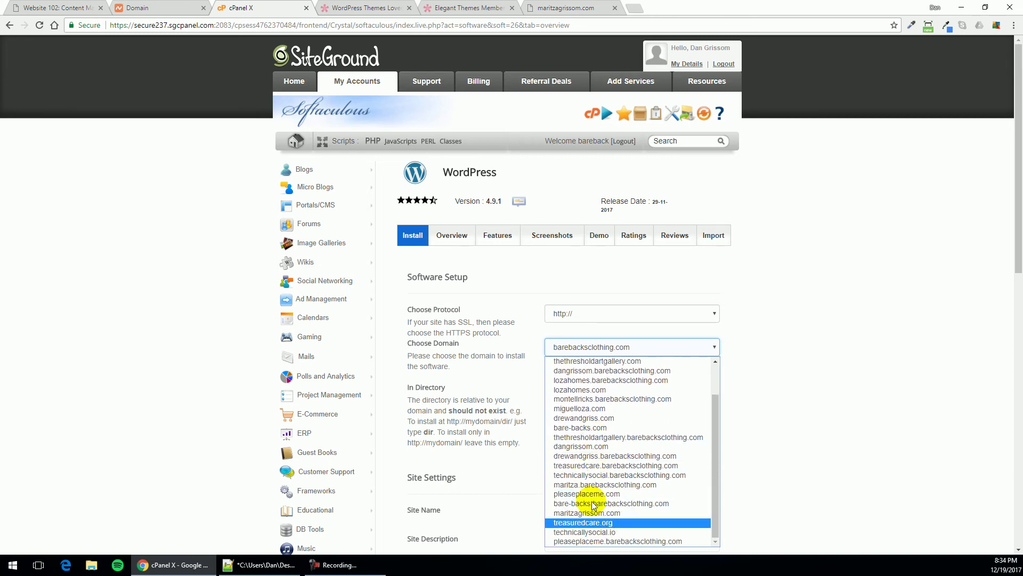
pyautogui.scroll(1, 602, 405)
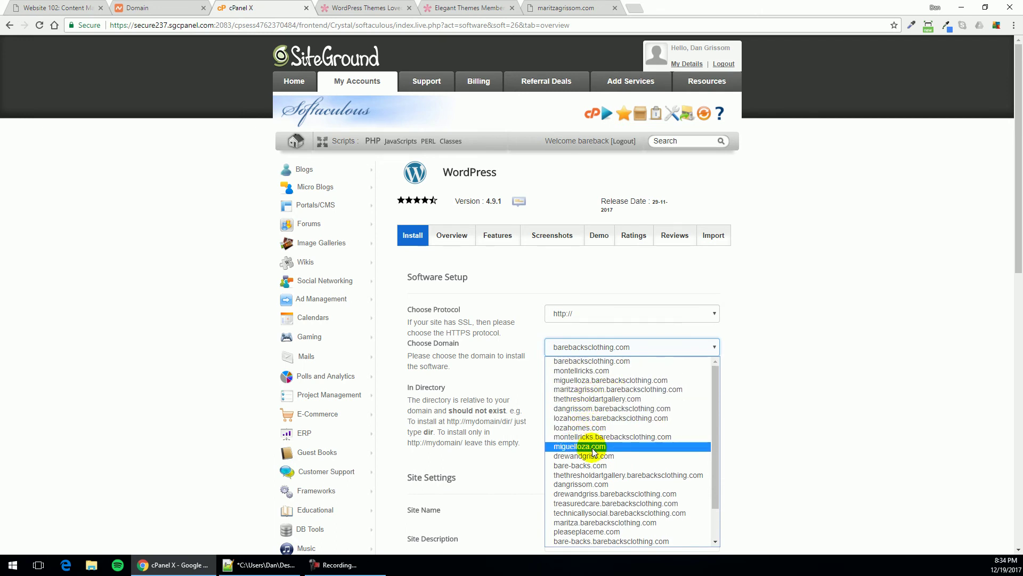
pyautogui.scroll(-1, 596, 454)
pyautogui.scroll(-1, 597, 456)
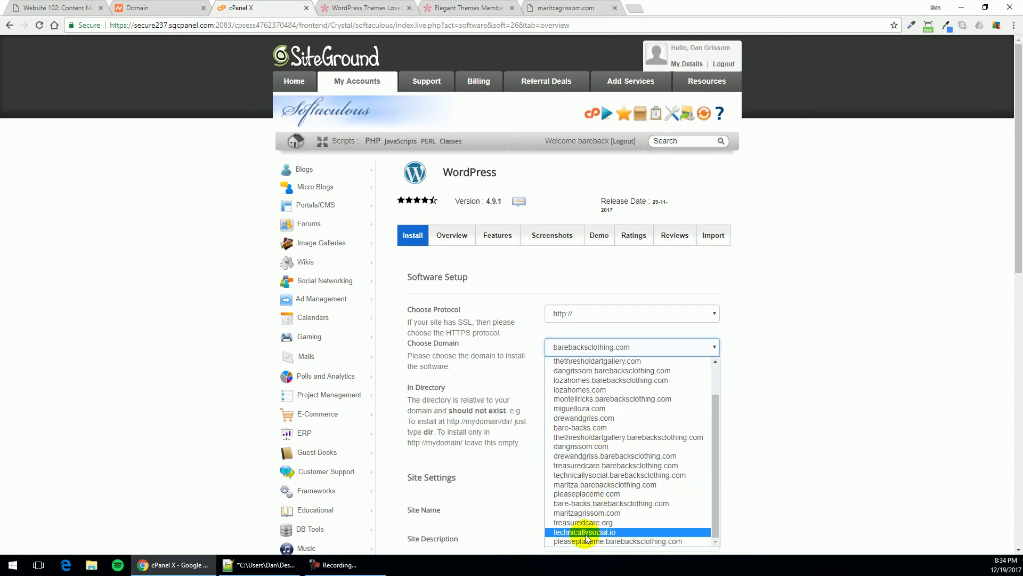
pyautogui.click(587, 512)
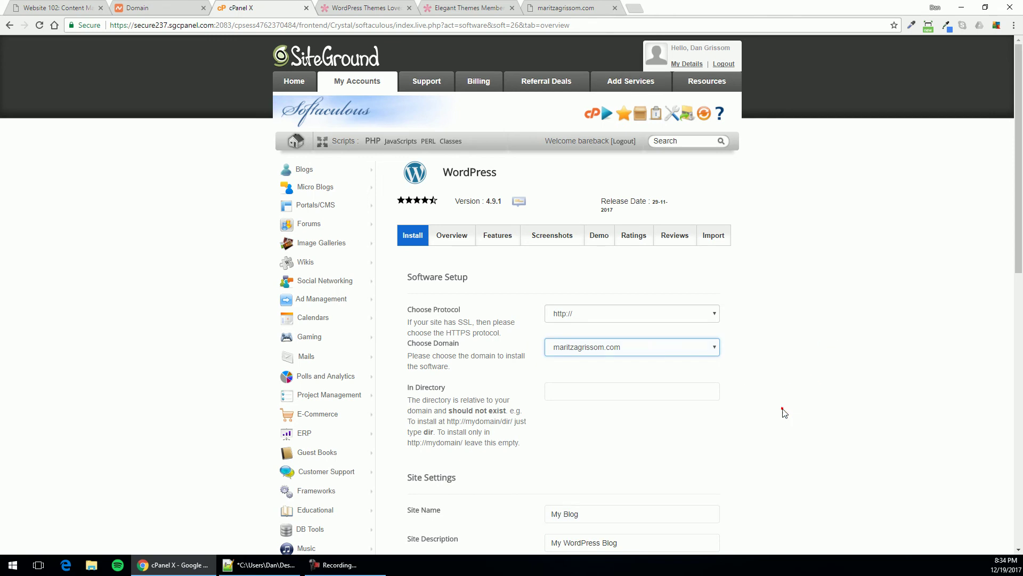
pyautogui.click(623, 407)
pyautogui.click(713, 389)
pyautogui.click(729, 425)
pyautogui.scroll(-2, 729, 425)
pyautogui.tripleClick(598, 408)
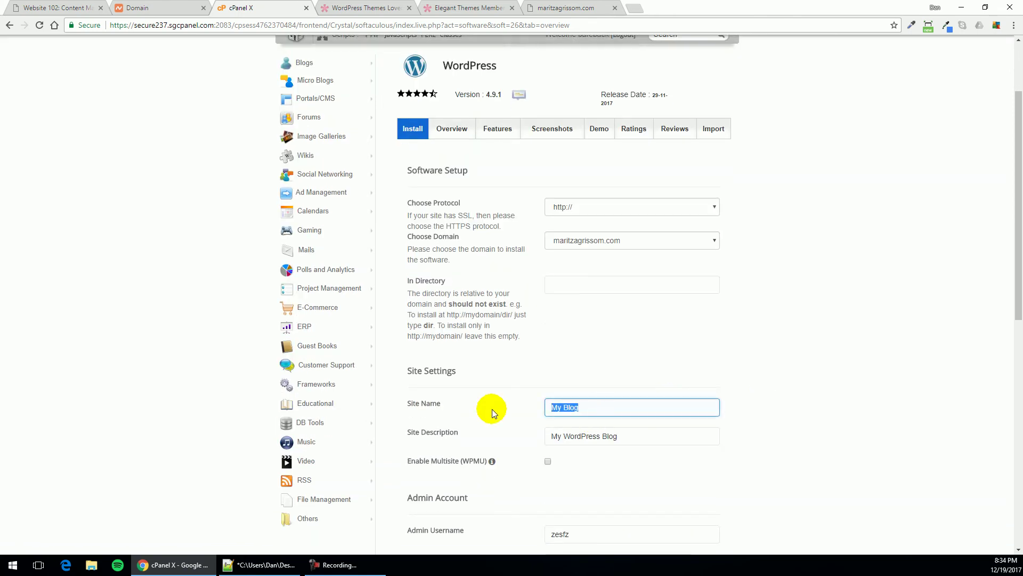
pyautogui.press('Tab')
pyautogui.write('My ')
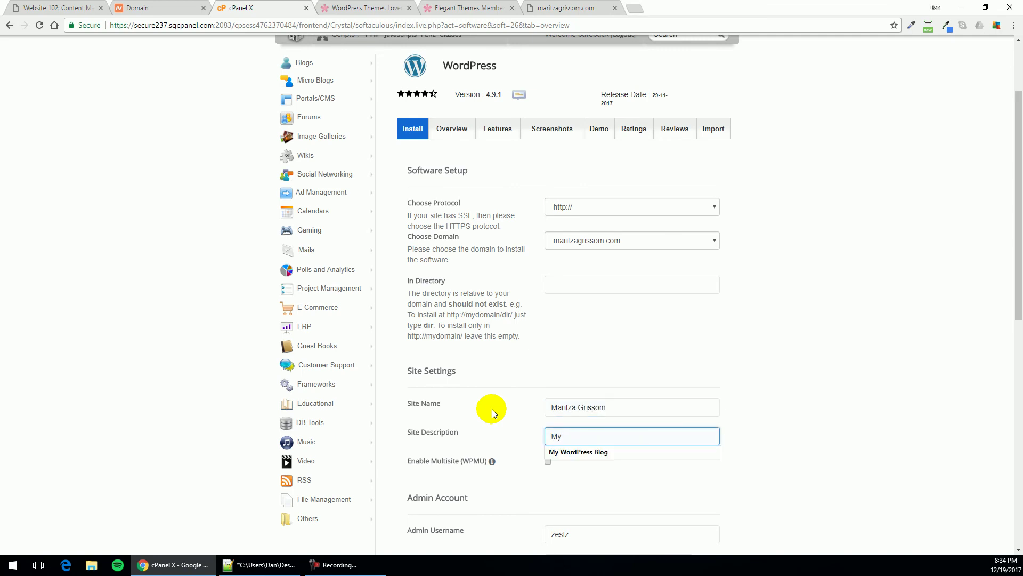
pyautogui.write('New BLog')
pyautogui.press('BackSpace')
pyautogui.write('log')
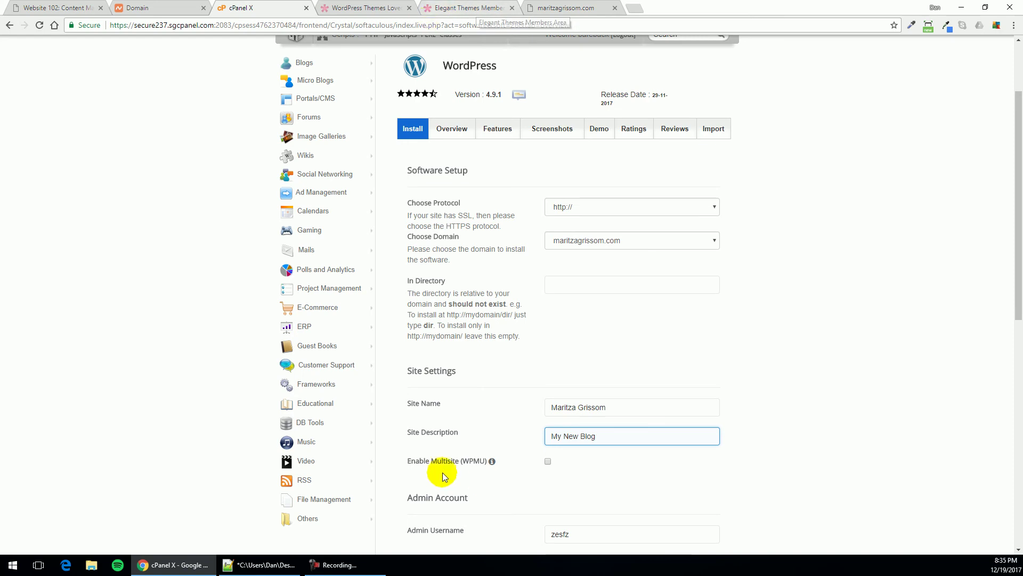
# Replace the default admin username with 'admin'
pyautogui.scroll(-2, 738, 400)
pyautogui.scroll(-1, 692, 389)
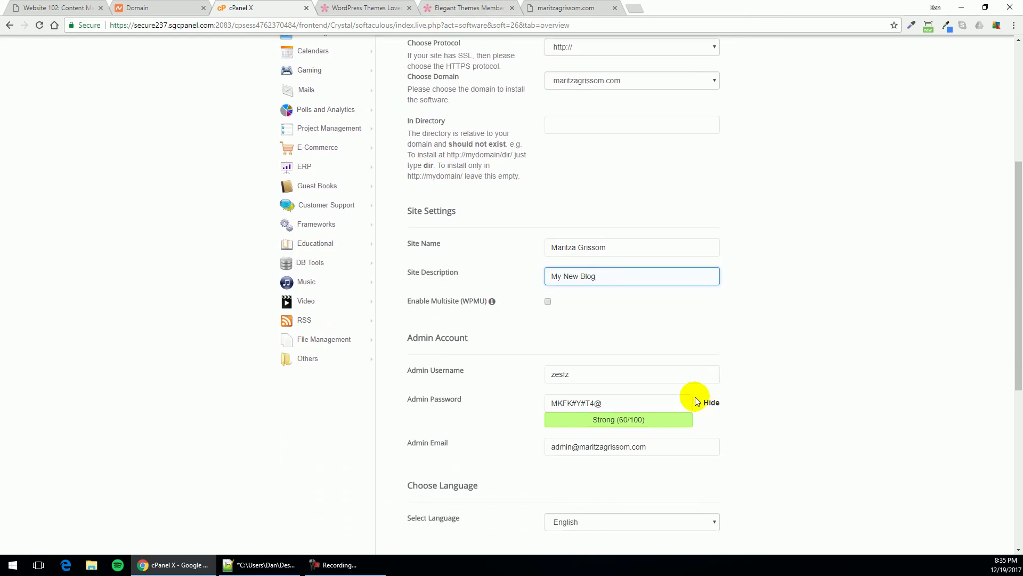
pyautogui.scroll(-2, 640, 363)
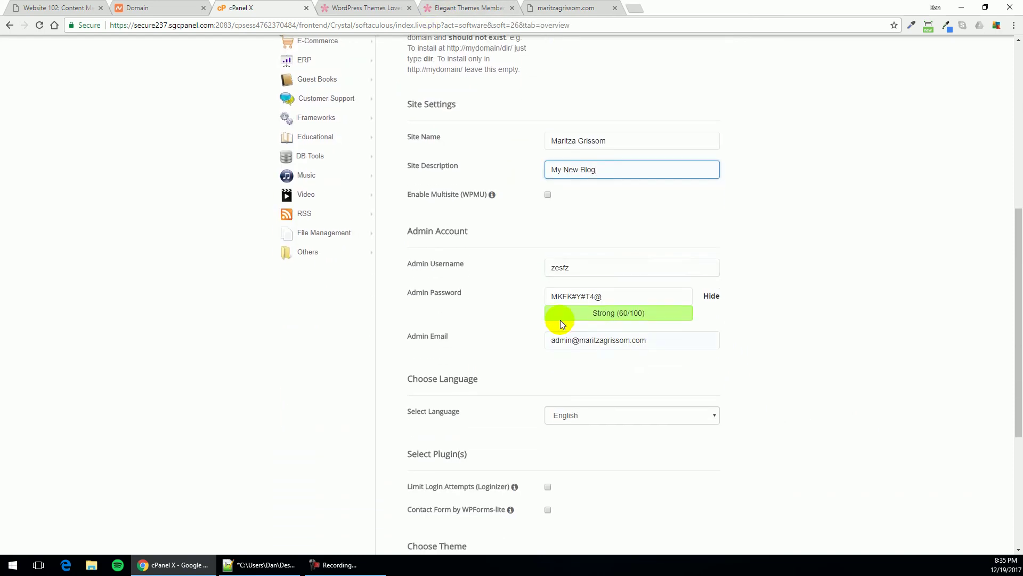
pyautogui.doubleClick(587, 270)
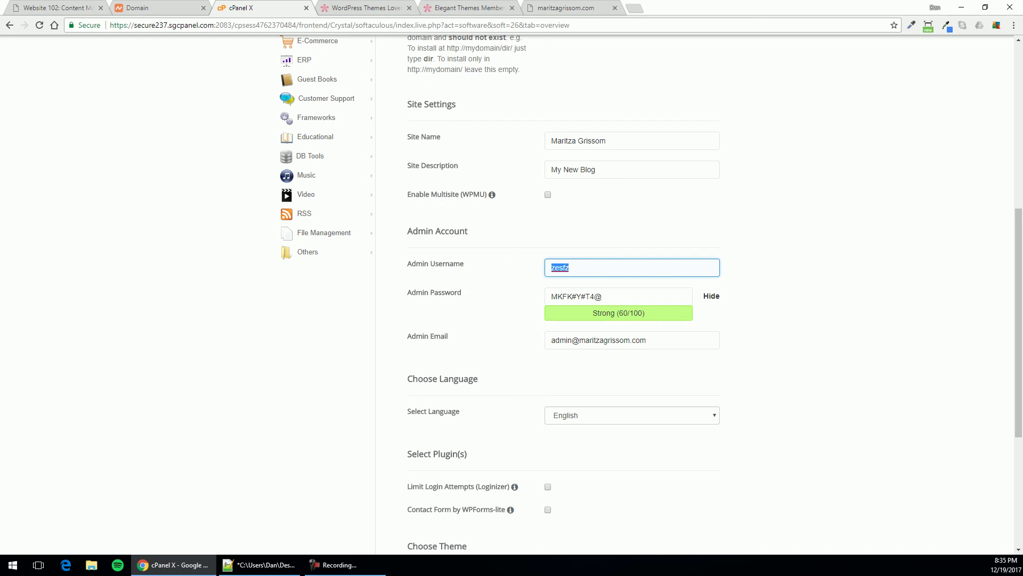
pyautogui.hotkey('alt', 'Tab')
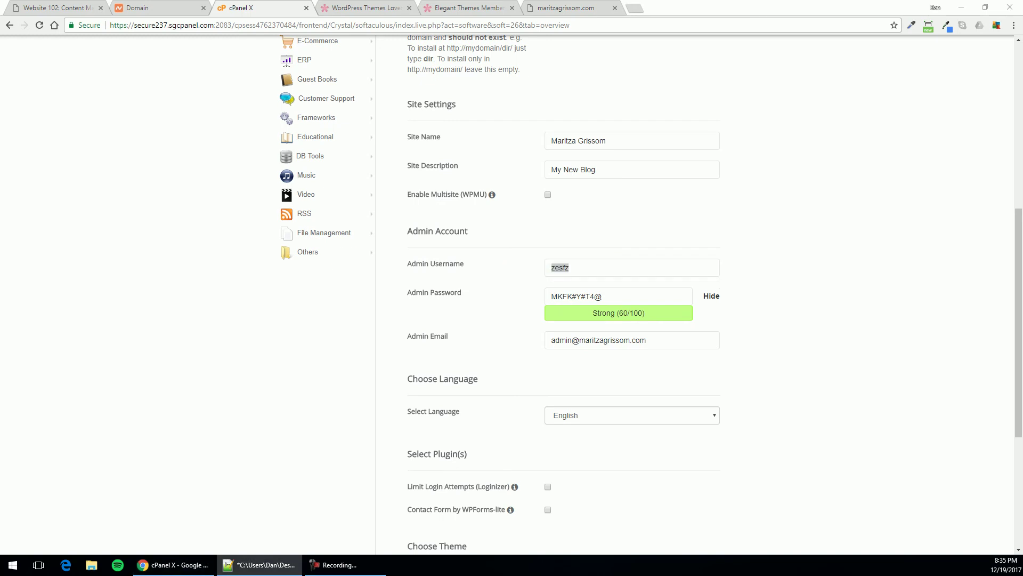
pyautogui.moveTo(550, 262); pyautogui.dragTo(569, 265)
pyautogui.doubleClick(581, 267)
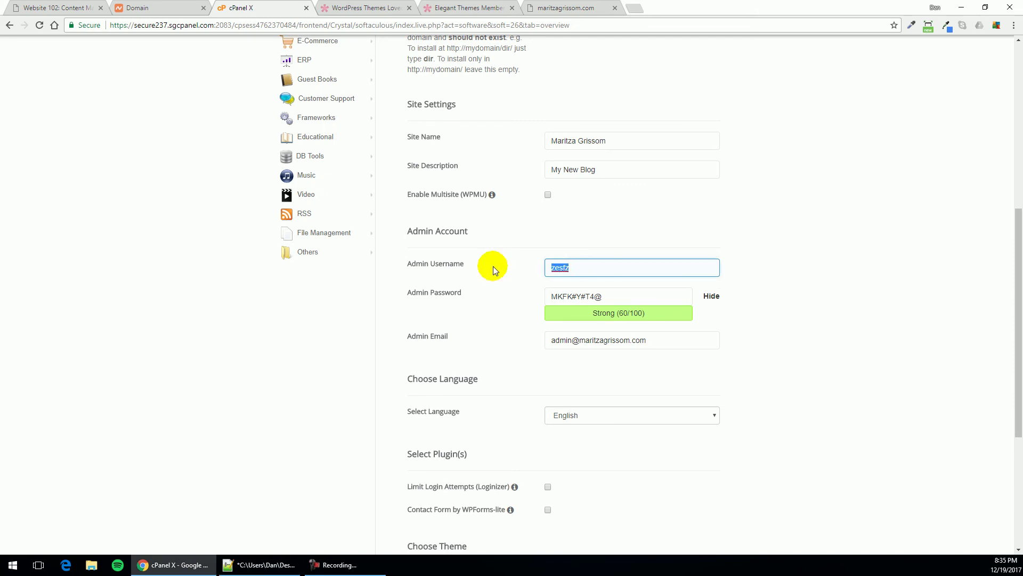
pyautogui.write('admin')
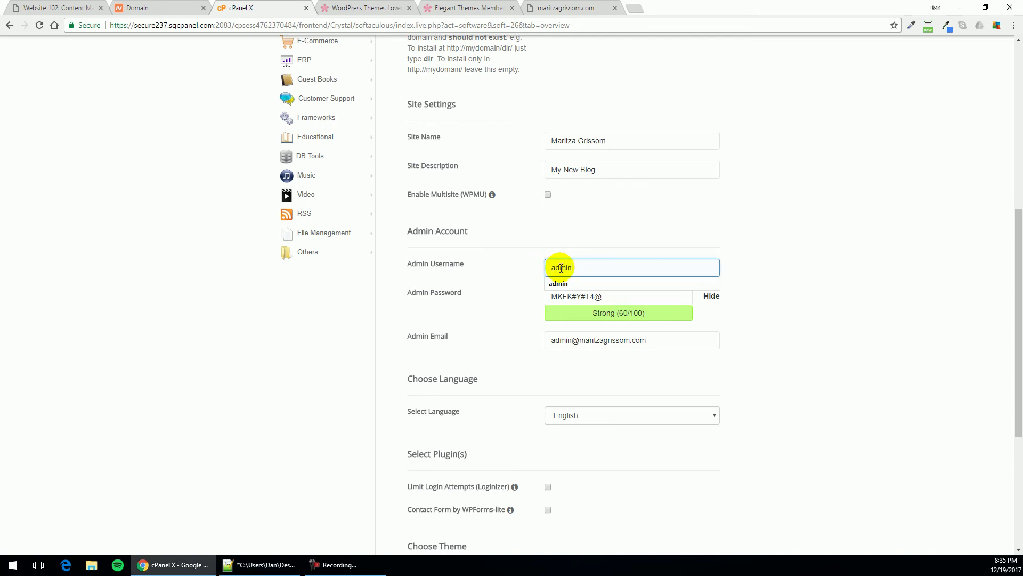
pyautogui.doubleClick(561, 267)
pyautogui.hotkey('alt', 'Tab')
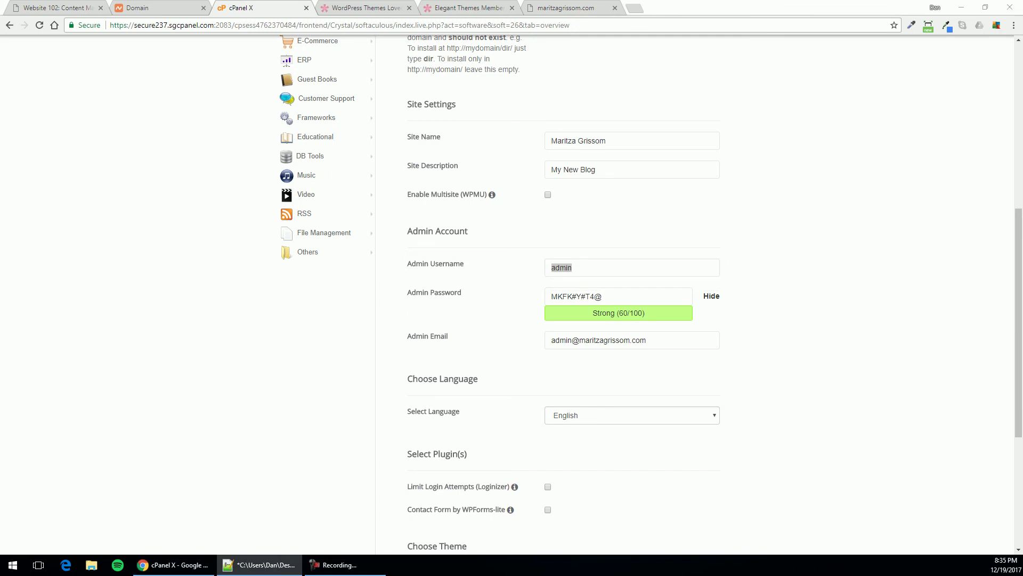
# Replace the admin password with a short new one and enter the admin e-mail address
pyautogui.tripleClick(610, 294)
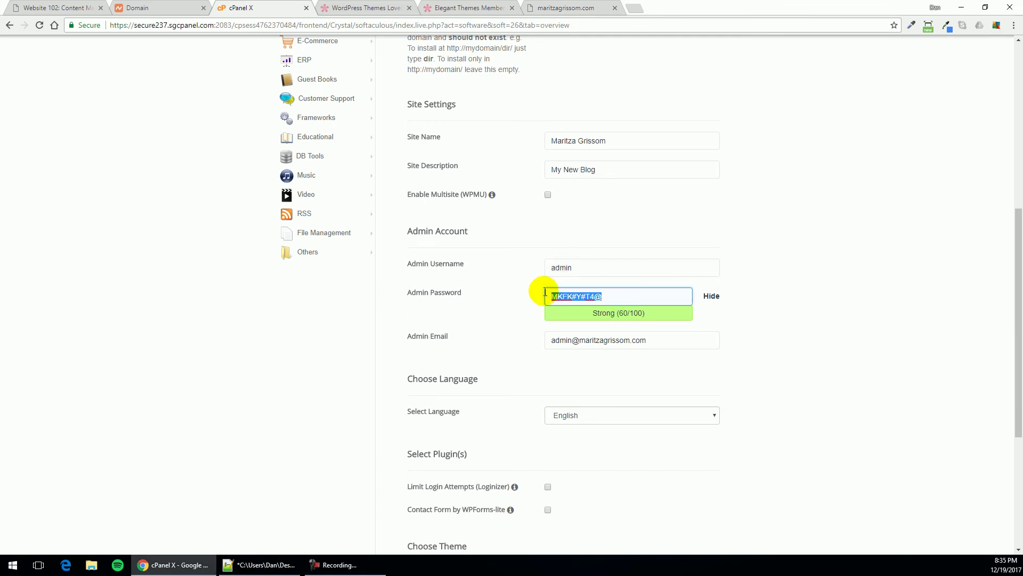
pyautogui.write('password')
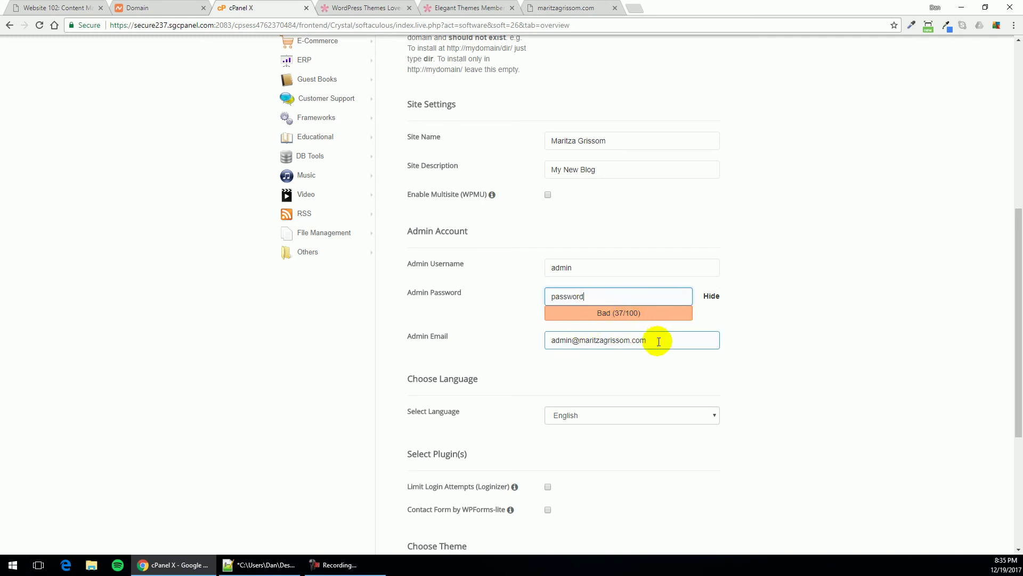
pyautogui.moveTo(659, 342); pyautogui.dragTo(542, 347)
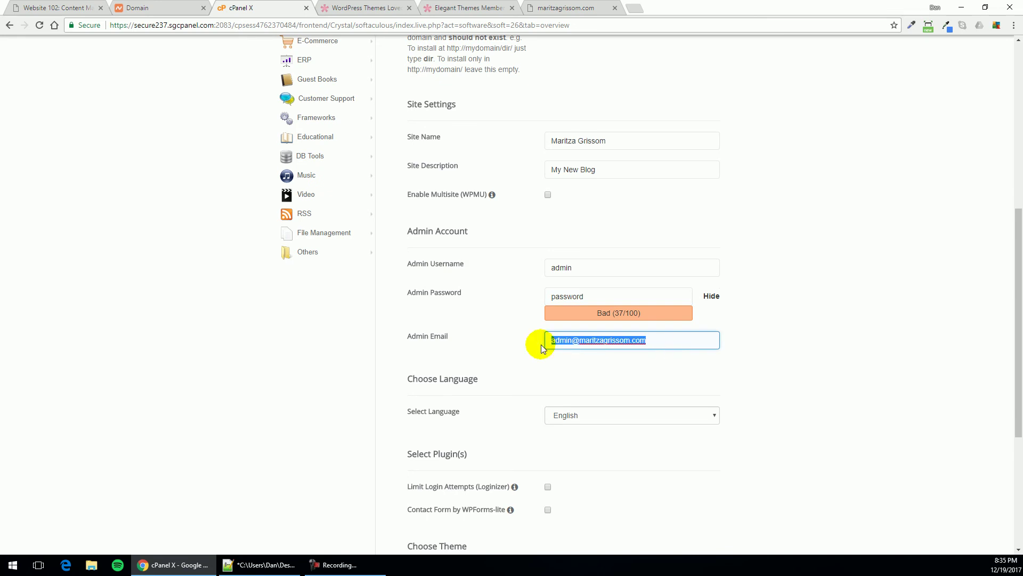
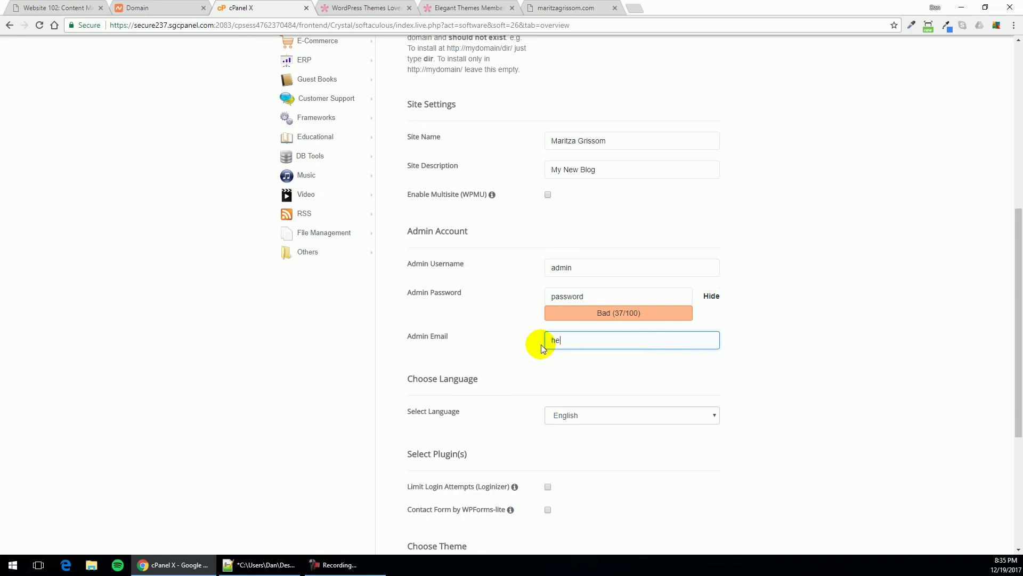
pyautogui.click(708, 360)
pyautogui.scroll(-4, 714, 389)
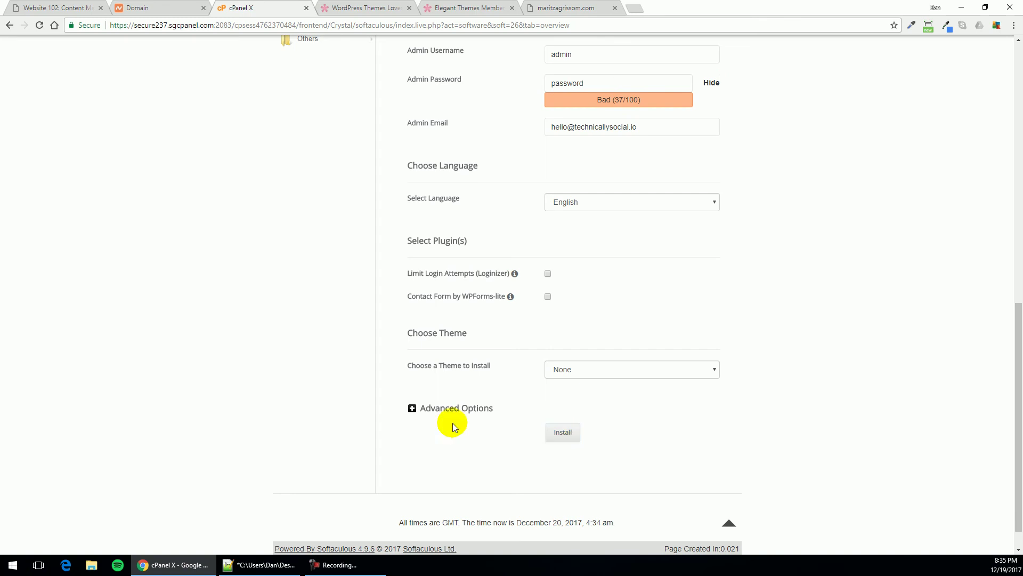
# Append digits to the admin password to pass the strength check, then install WordPress
pyautogui.click(565, 436)
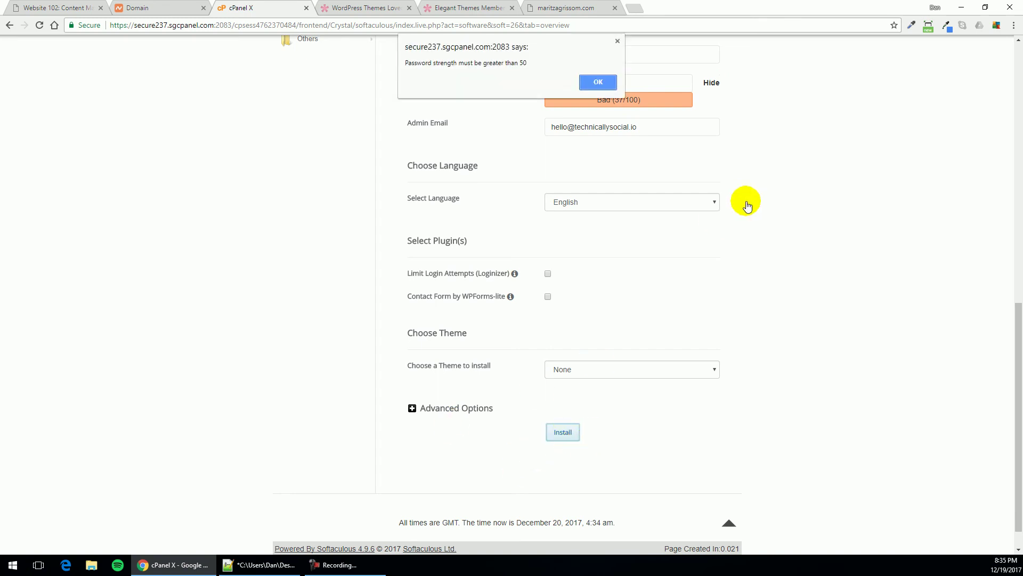
pyautogui.click(598, 83)
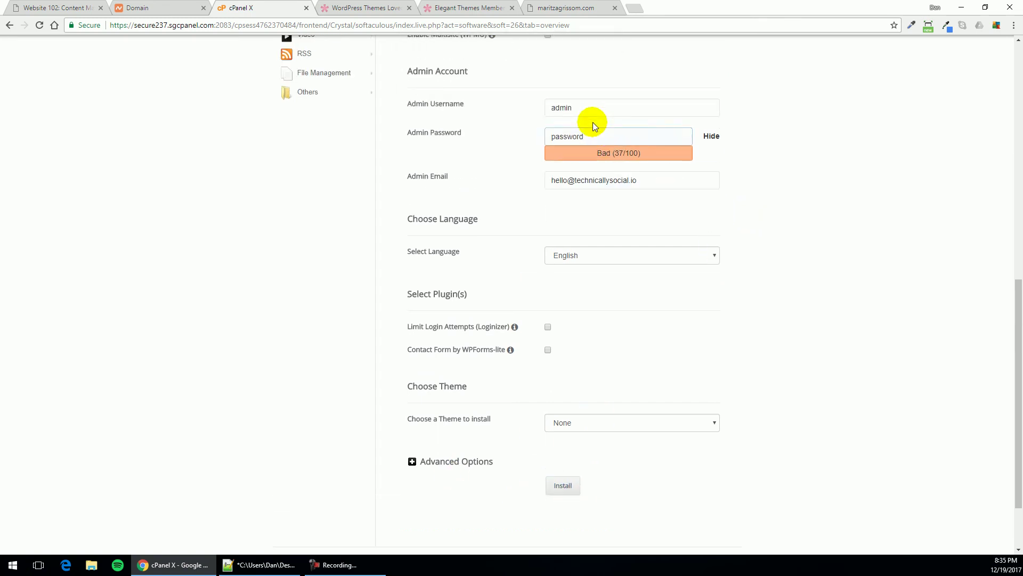
pyautogui.click(598, 134)
pyautogui.write('123')
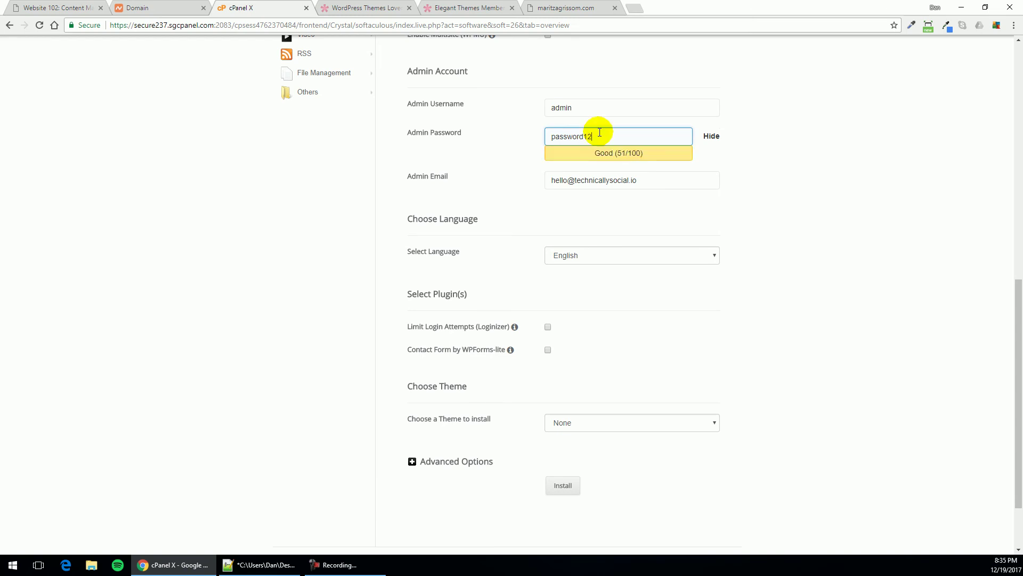
pyautogui.click(563, 485)
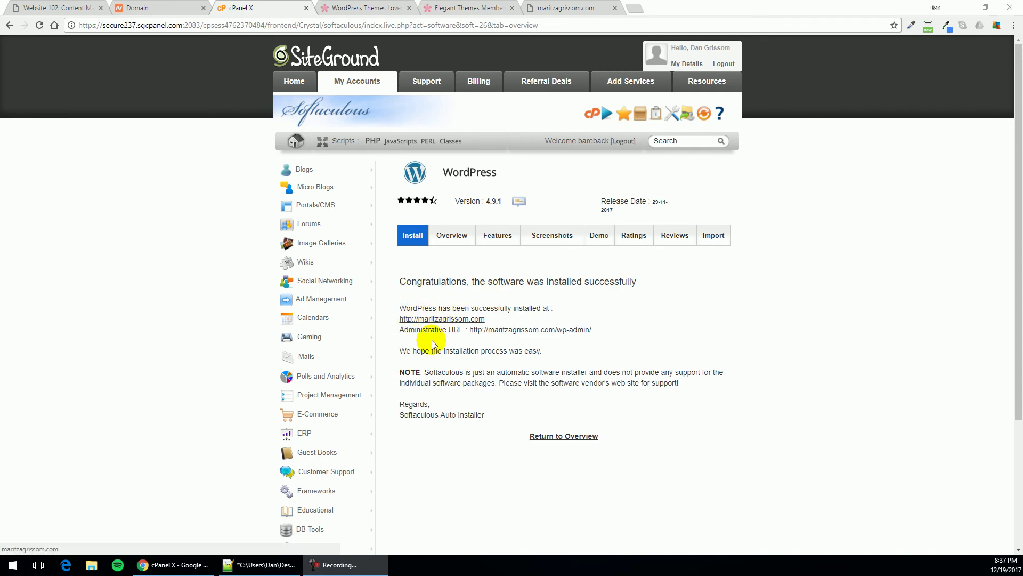
pyautogui.click(451, 320)
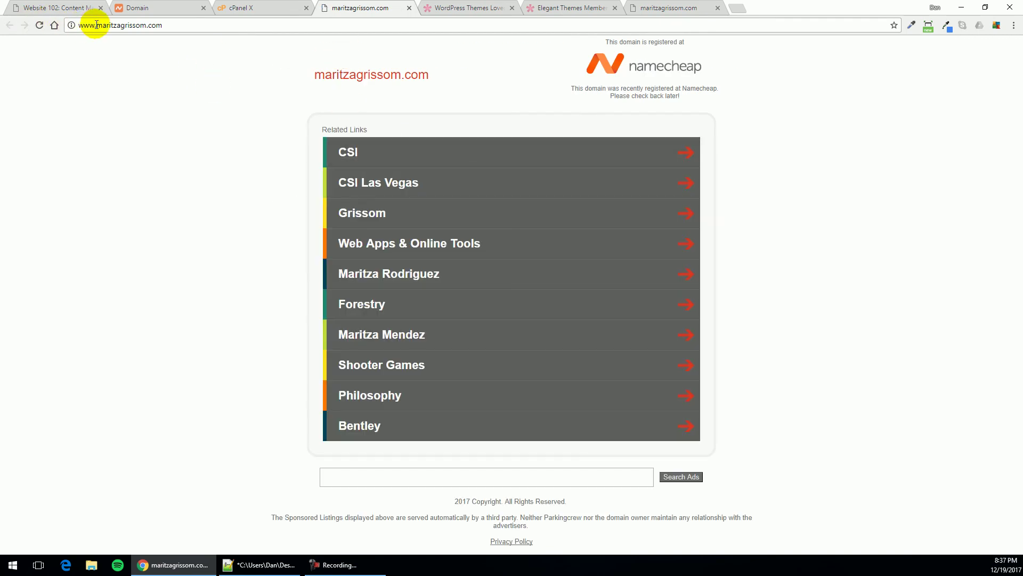
pyautogui.click(173, 27)
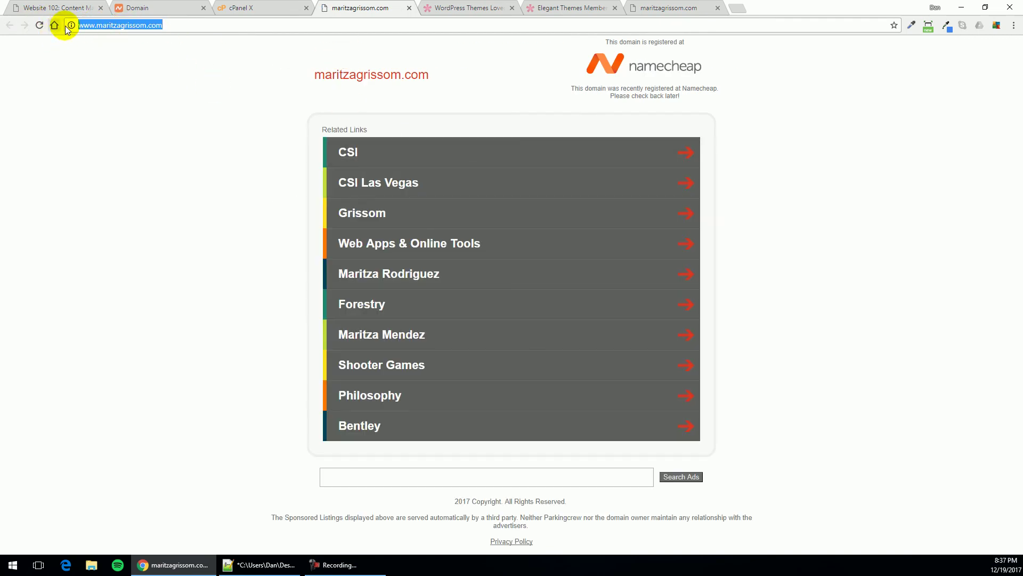
pyautogui.click(103, 59)
pyautogui.click(130, 29)
pyautogui.press('Return')
pyautogui.click(66, 565)
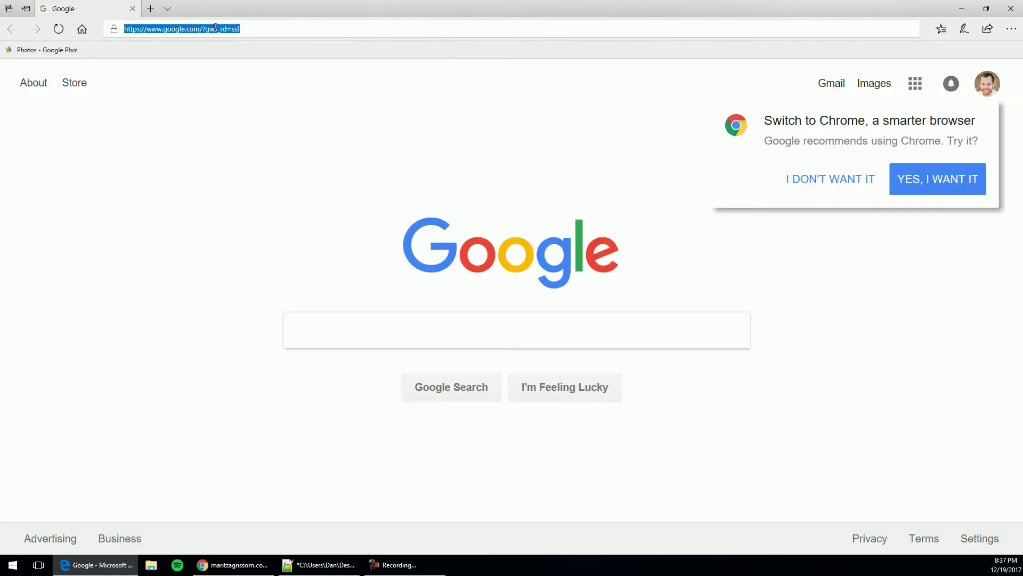
pyautogui.click(215, 27)
pyautogui.press('Return')
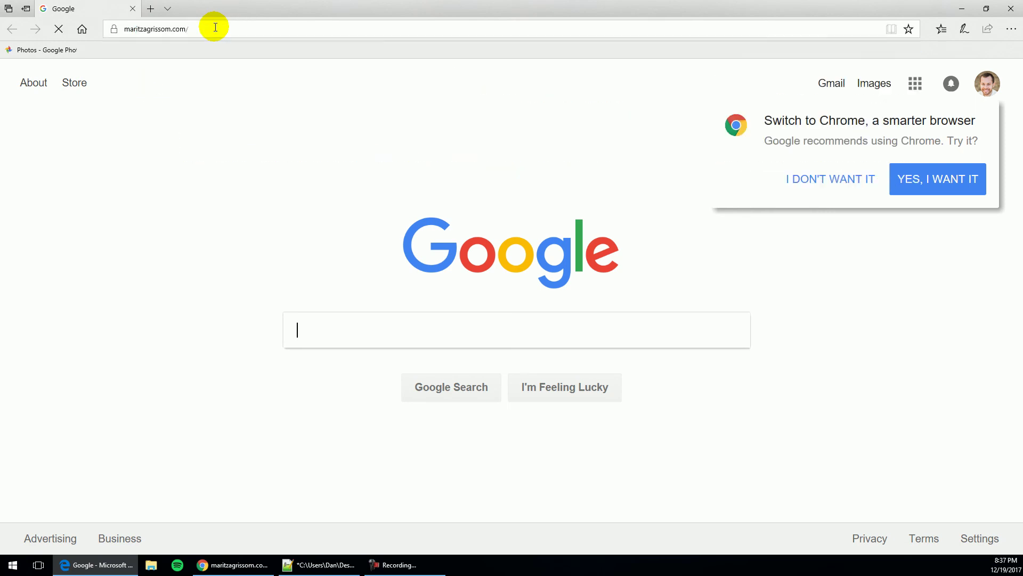
pyautogui.scroll(-6, 331, 214)
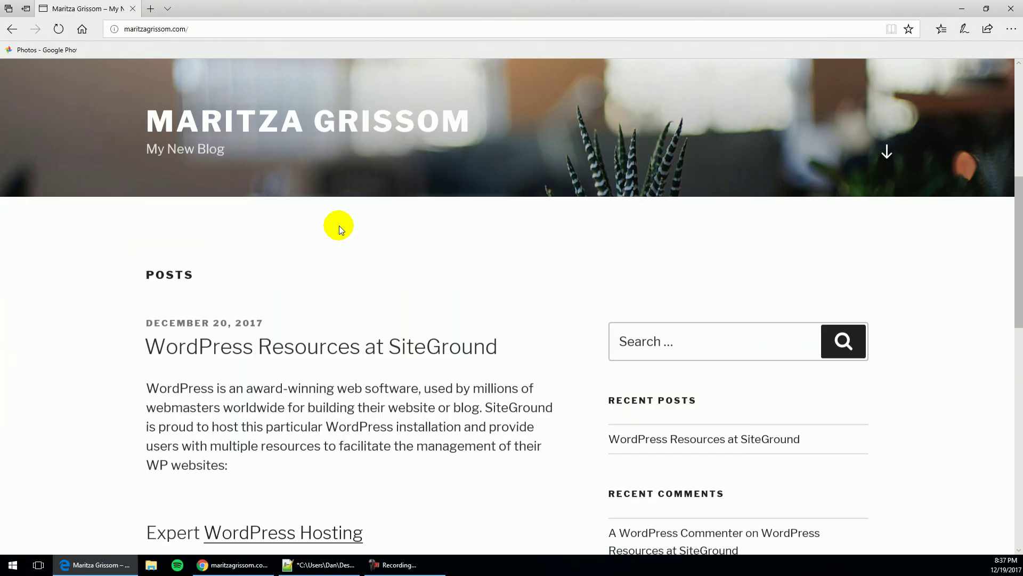
pyautogui.scroll(-10, 338, 247)
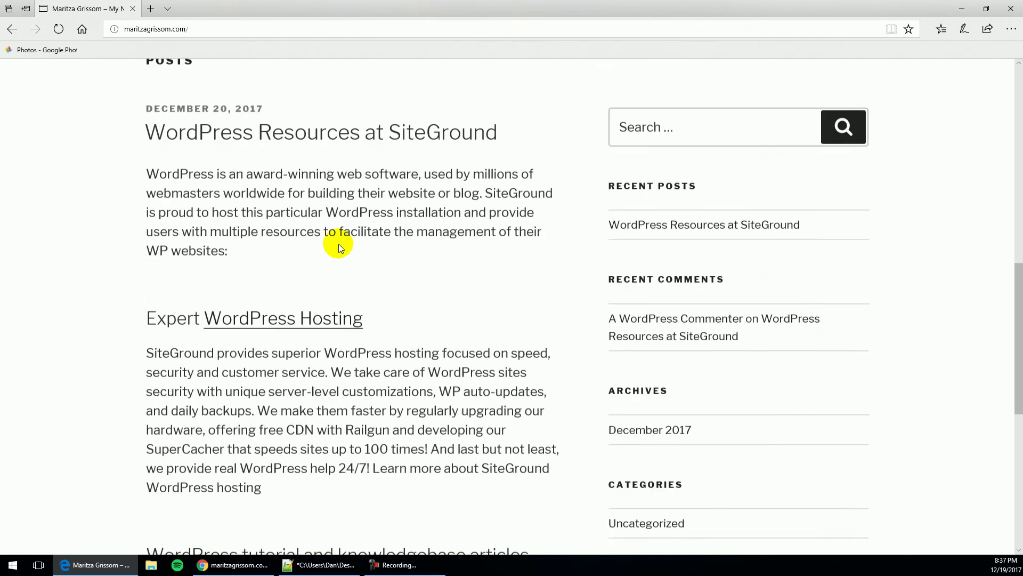
pyautogui.scroll(12, 338, 246)
pyautogui.scroll(6, 338, 244)
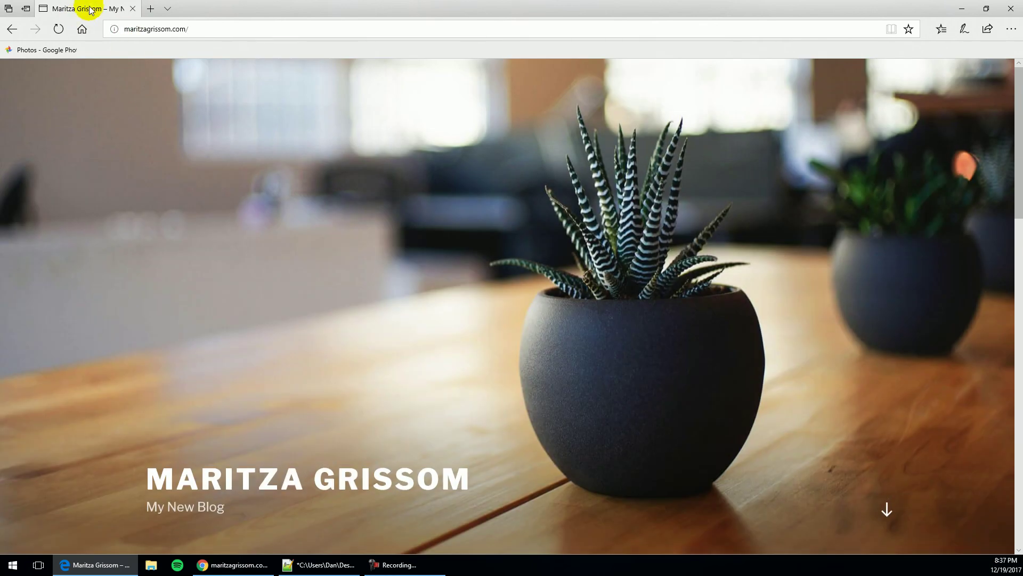
pyautogui.click(1011, 8)
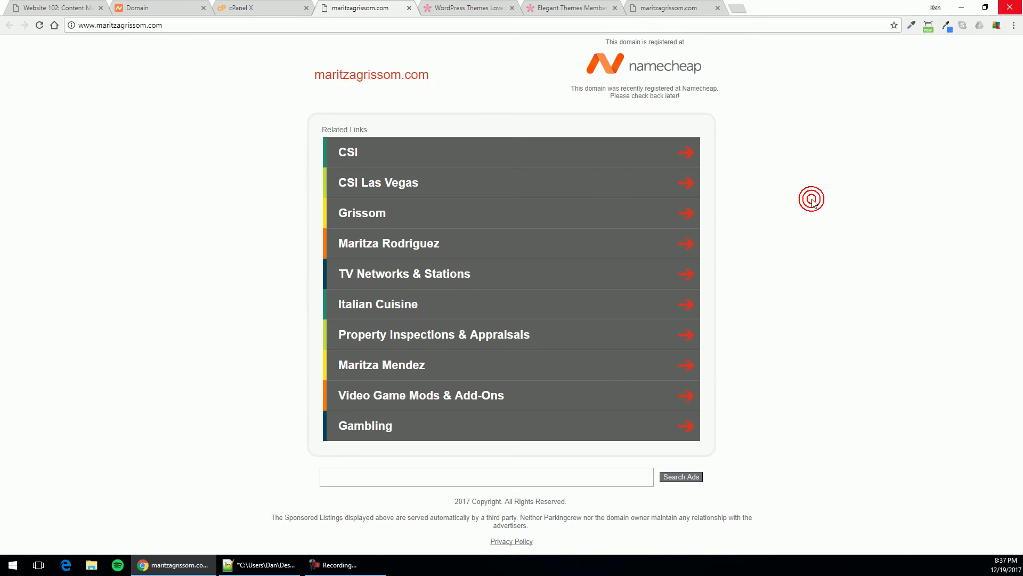
# Clear all of Chrome's browsing history, cookies and cached files
pyautogui.hotkey('ctrl', 'shift', 'Delete')
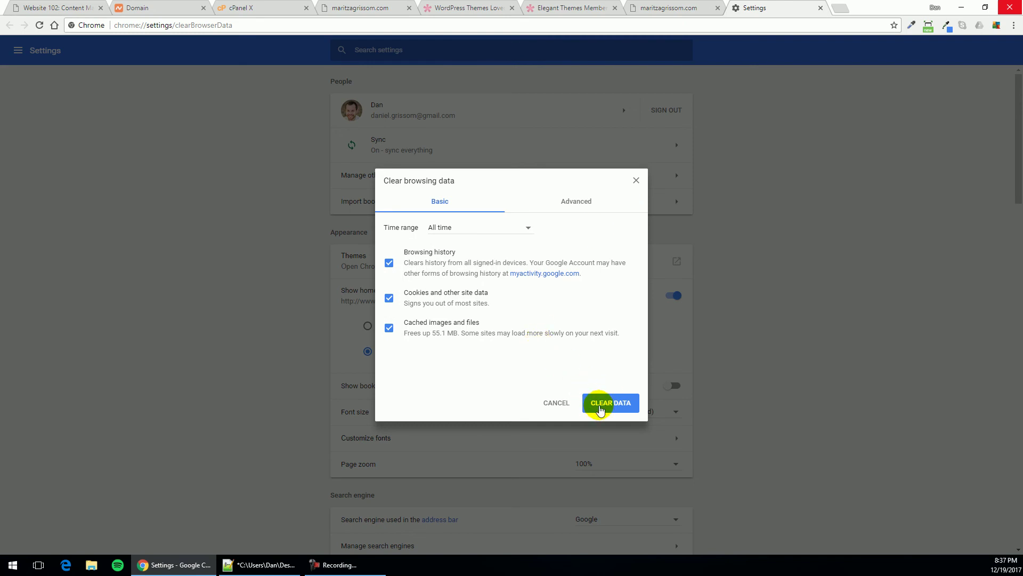
pyautogui.click(600, 408)
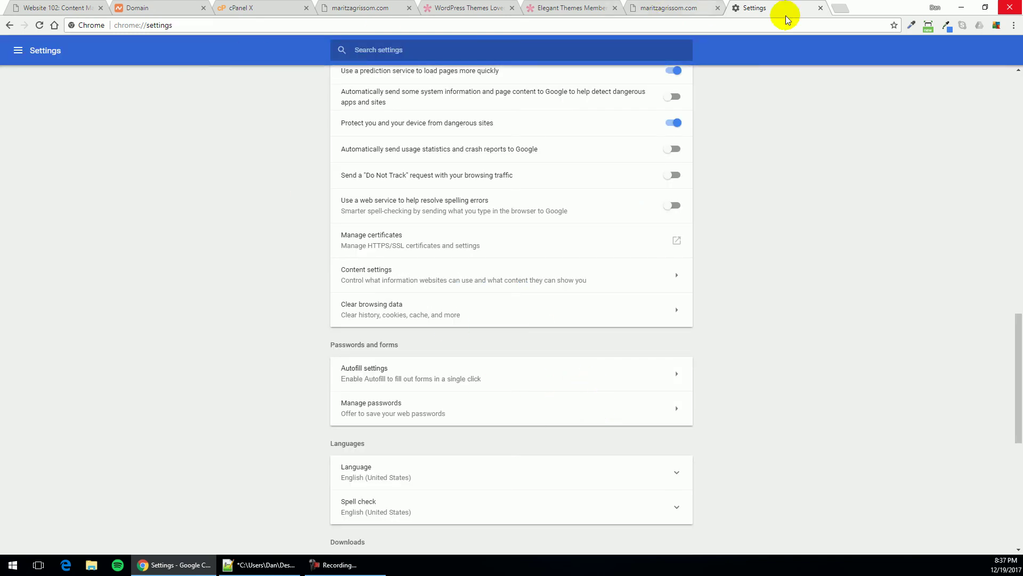
pyautogui.click(820, 8)
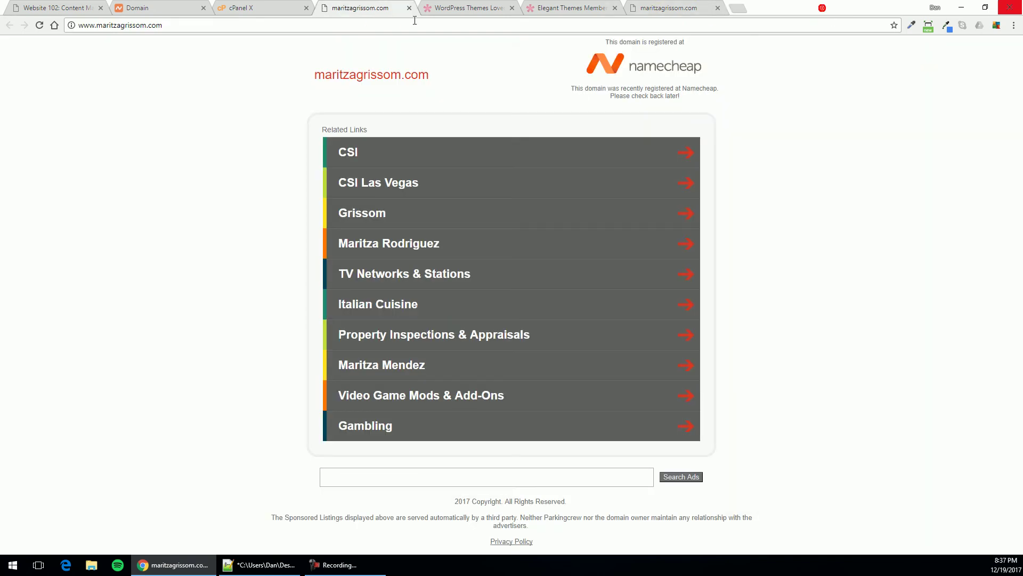
pyautogui.click(308, 29)
pyautogui.press('Return')
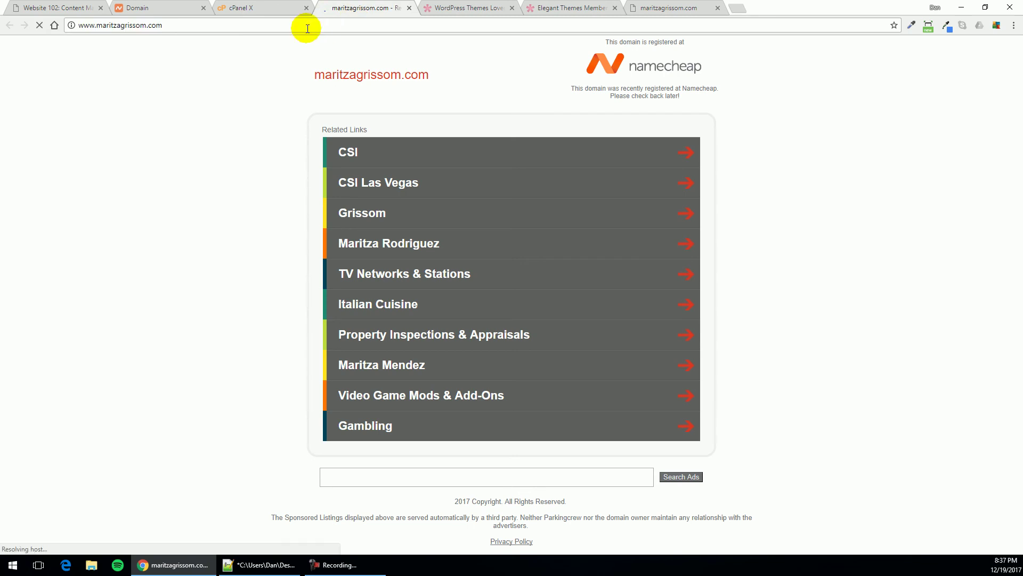
pyautogui.click(312, 25)
pyautogui.press('Return')
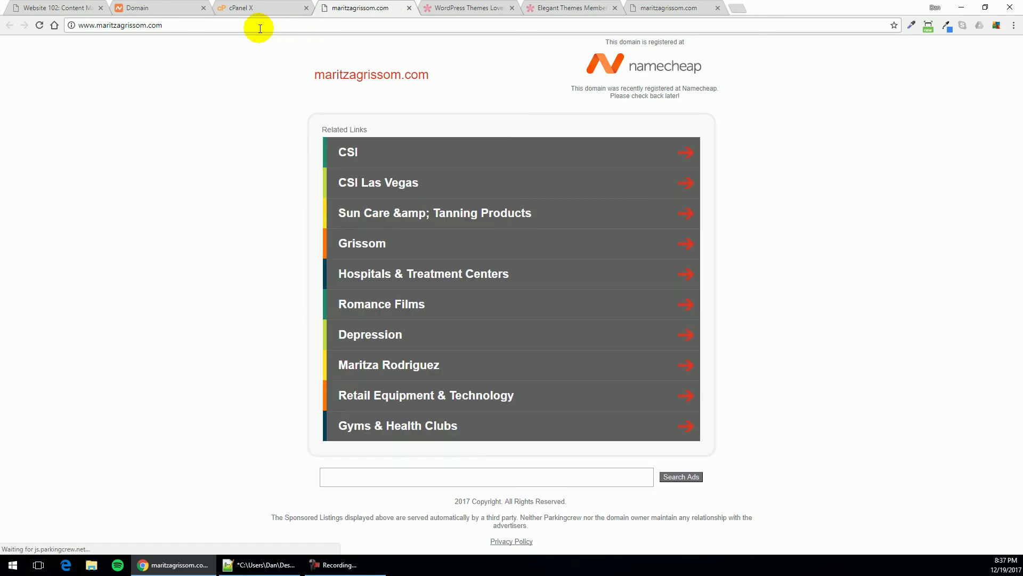
pyautogui.click(176, 27)
pyautogui.click(99, 24)
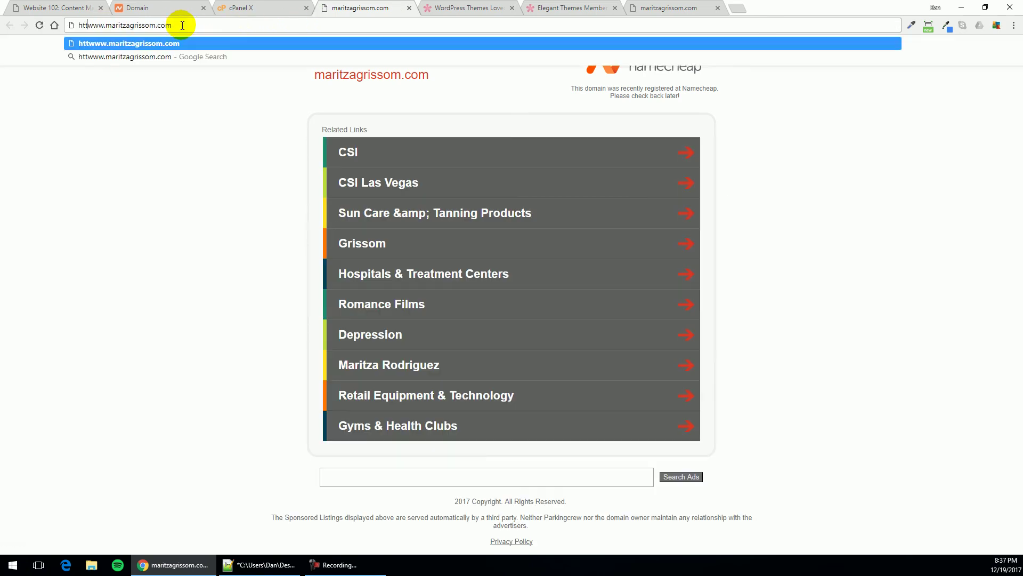
pyautogui.press('Return')
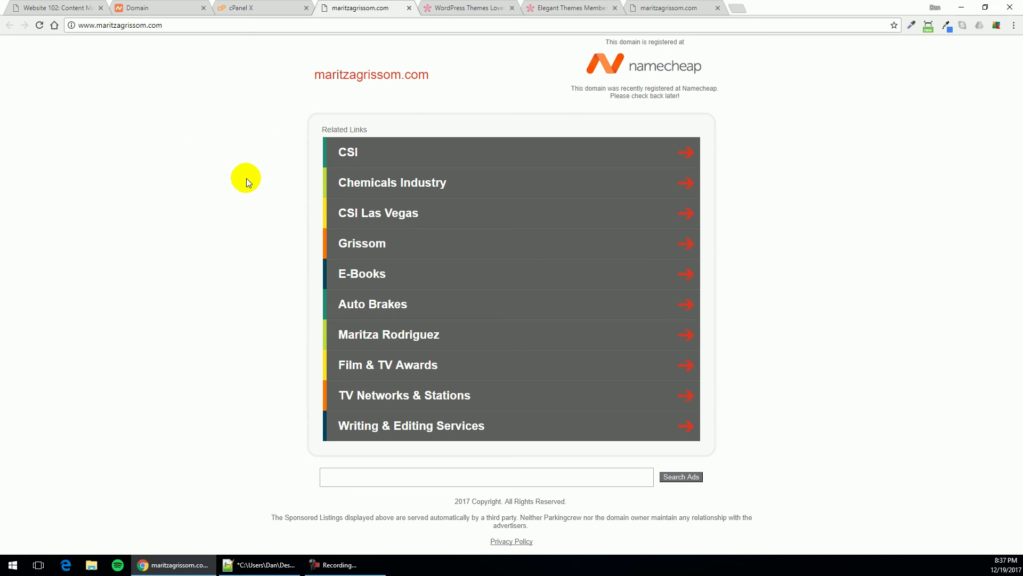
pyautogui.click(66, 566)
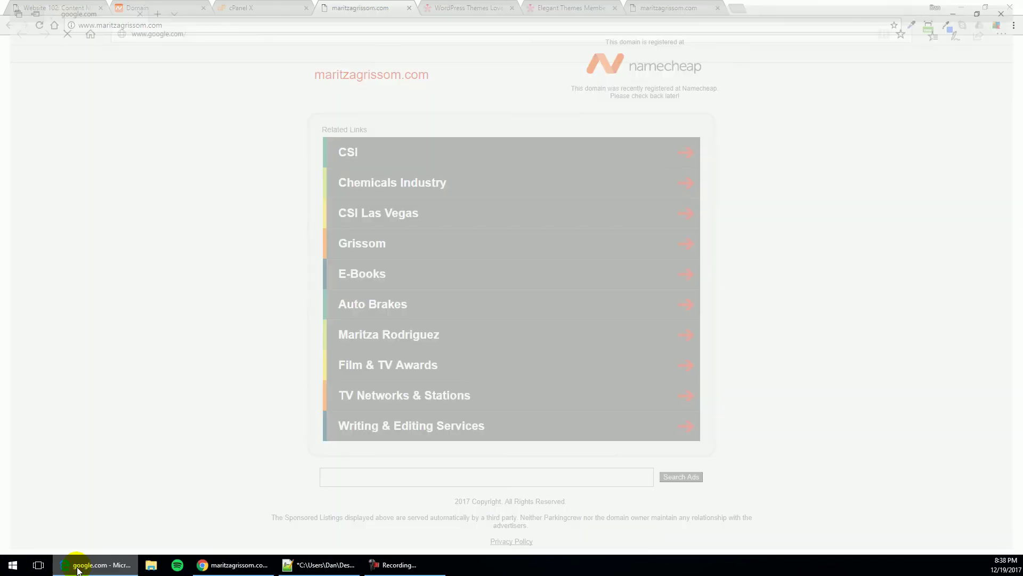
pyautogui.click(407, 33)
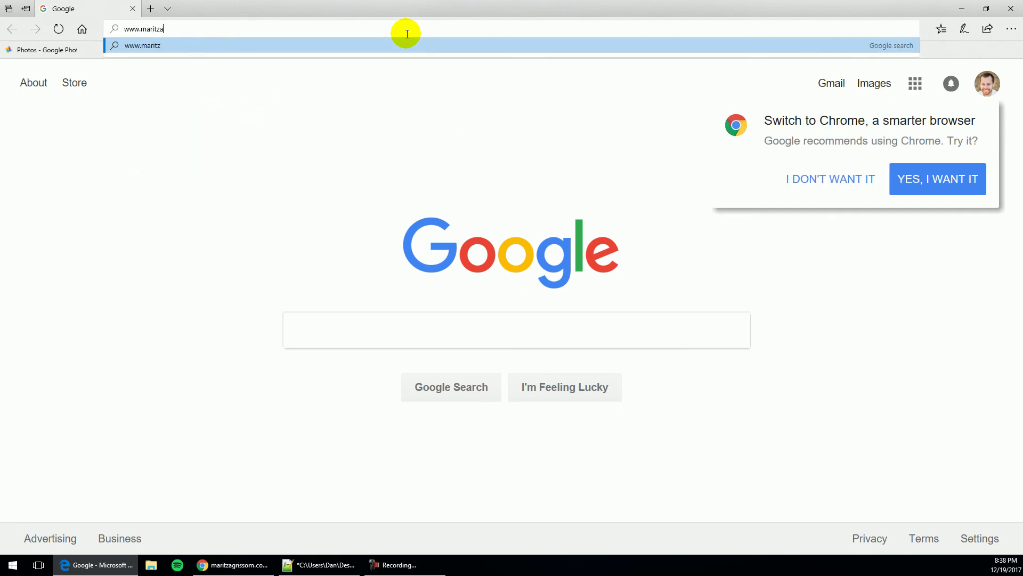
pyautogui.press('Return')
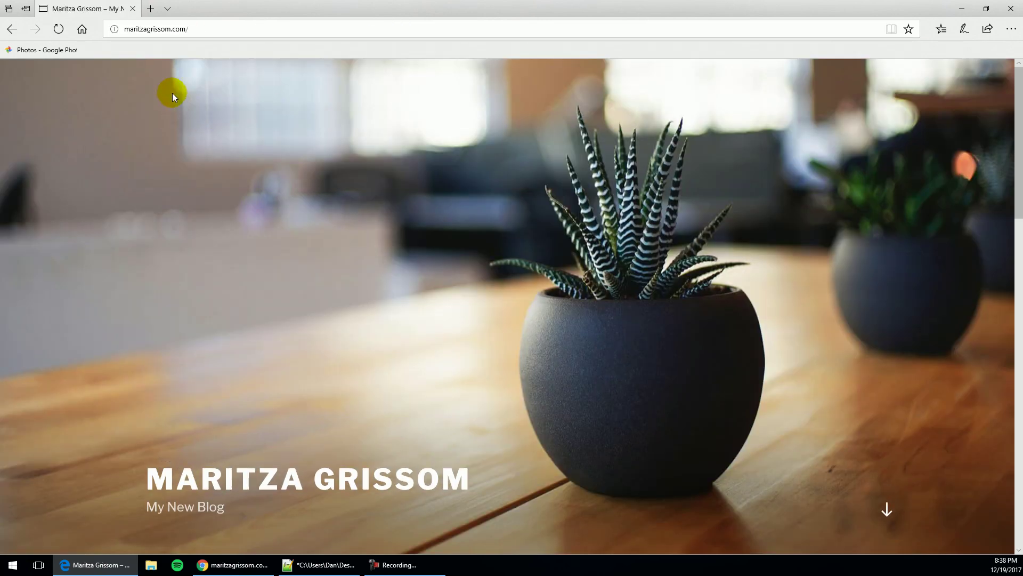
pyautogui.click(215, 28)
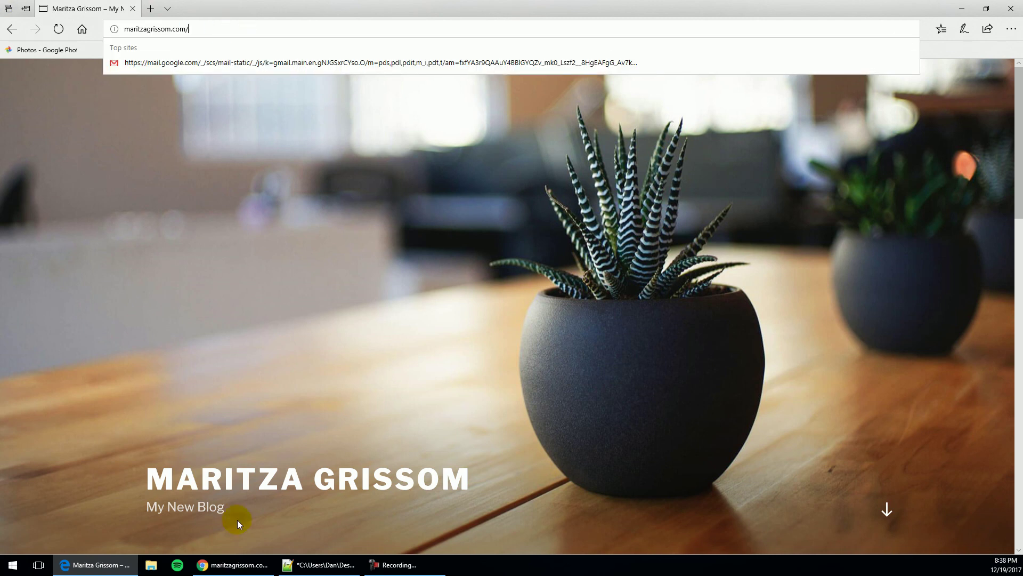
# Review steps 3–5 of the Website 102 article in Chrome, then go to Elegant Themes
pyautogui.click(255, 564)
pyautogui.click(58, 7)
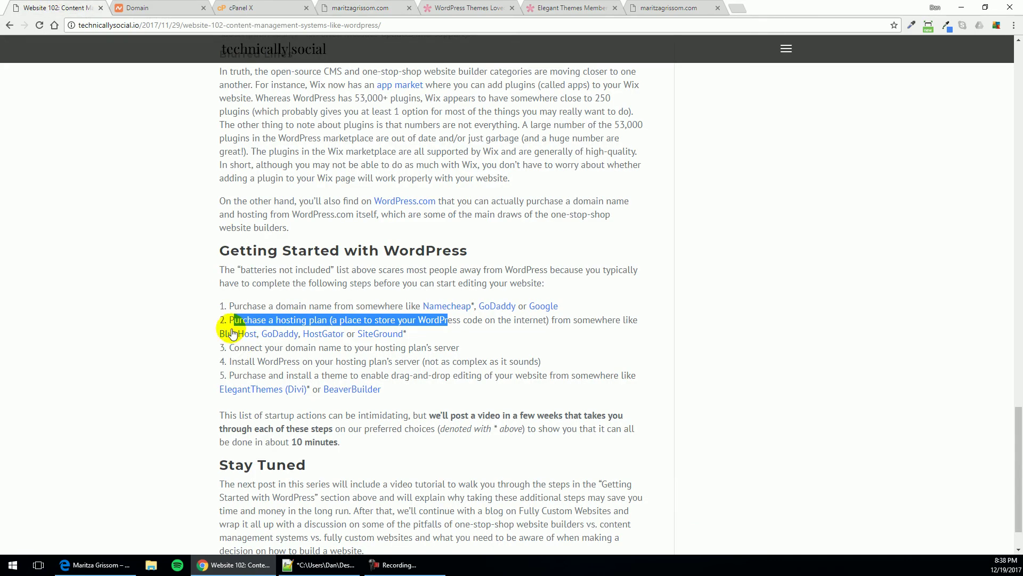
pyautogui.moveTo(239, 348); pyautogui.dragTo(425, 350)
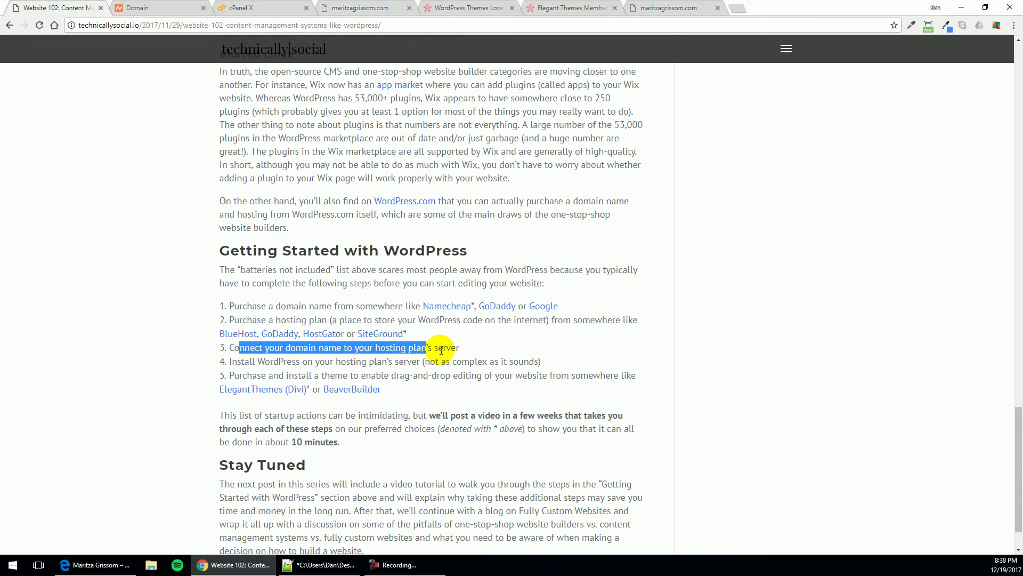
pyautogui.click(442, 348)
pyautogui.moveTo(244, 361); pyautogui.dragTo(498, 359)
pyautogui.click(485, 360)
pyautogui.moveTo(266, 375); pyautogui.dragTo(569, 380)
pyautogui.click(469, 381)
pyautogui.click(582, 378)
pyautogui.click(465, 9)
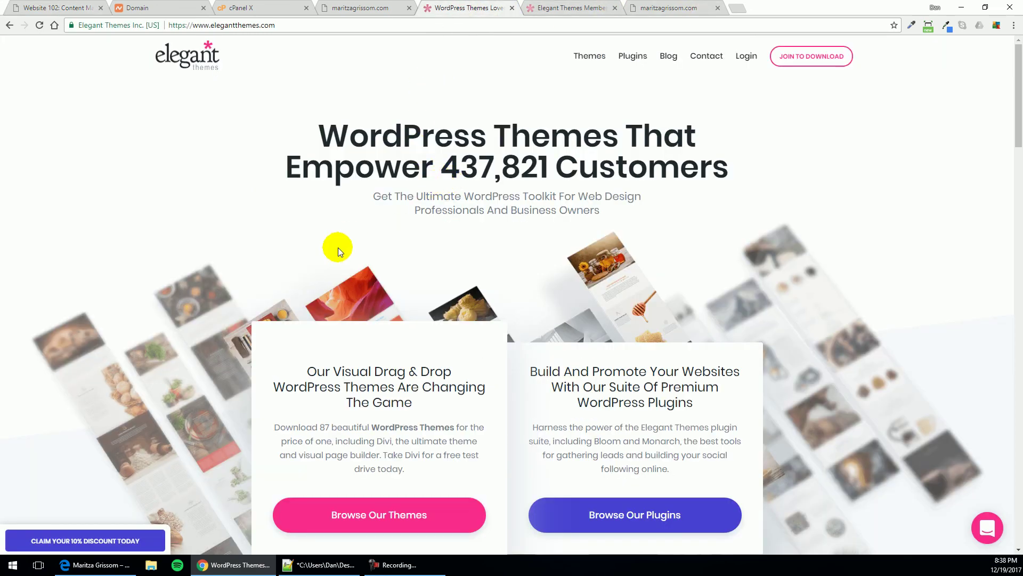
# Scroll to the homepage's Divi section, then open the Elegant Themes Members Area
pyautogui.scroll(-2, 338, 247)
pyautogui.scroll(-6, 337, 247)
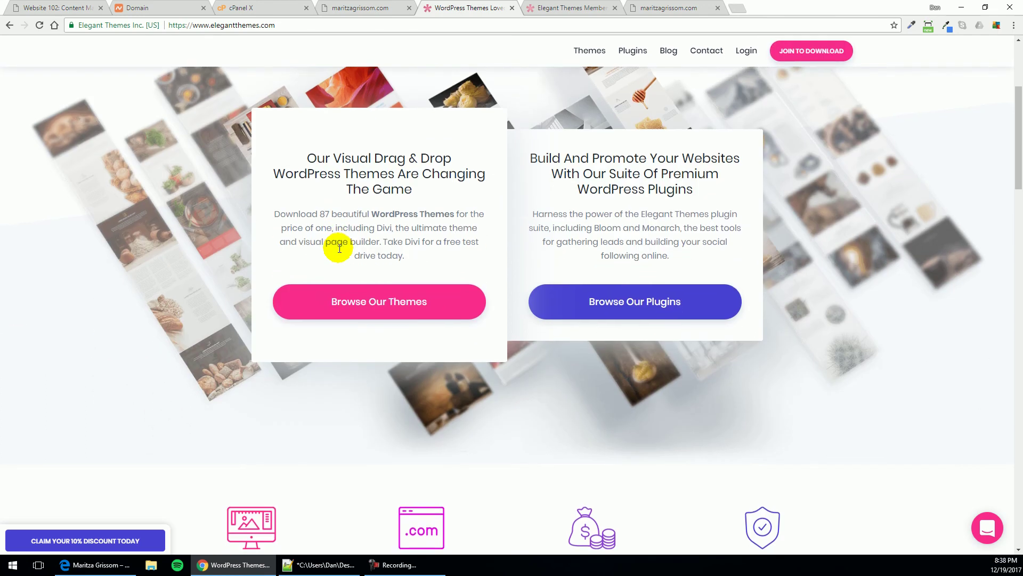
pyautogui.scroll(-9, 338, 248)
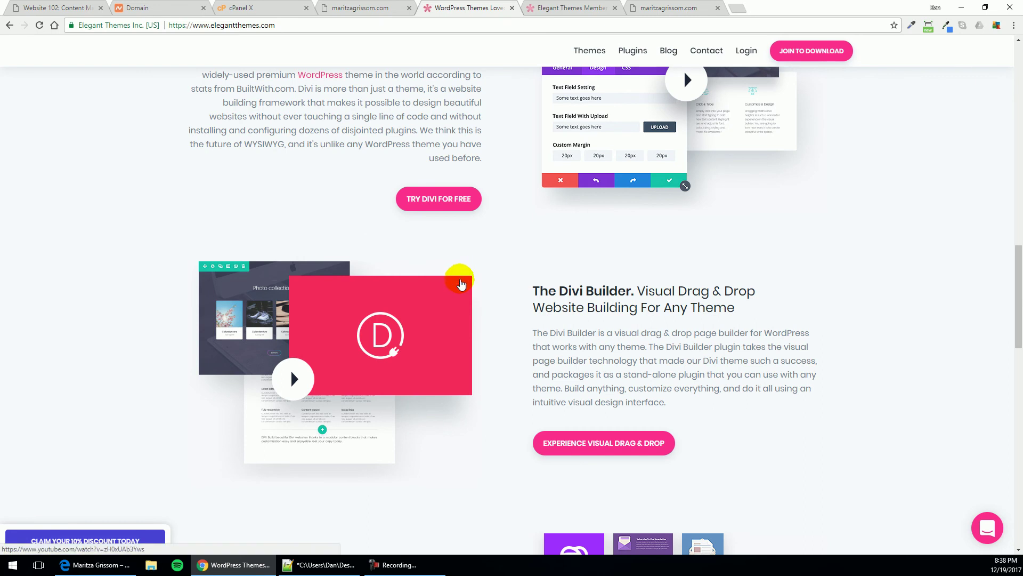
pyautogui.scroll(-2, 448, 275)
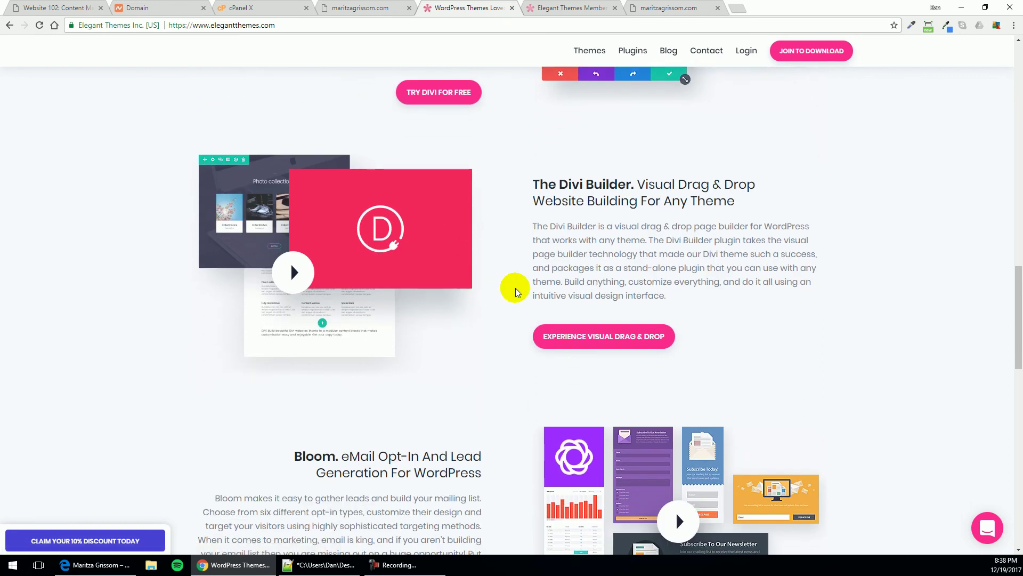
pyautogui.scroll(-13, 516, 287)
pyautogui.scroll(18, 516, 288)
pyautogui.scroll(-1, 516, 288)
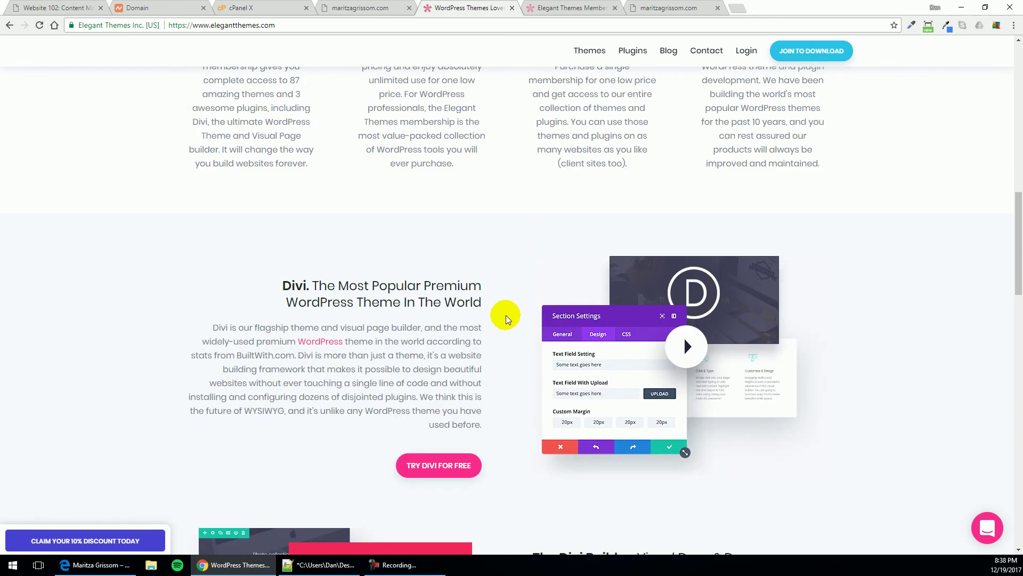
pyautogui.scroll(4, 502, 313)
pyautogui.scroll(-2, 486, 327)
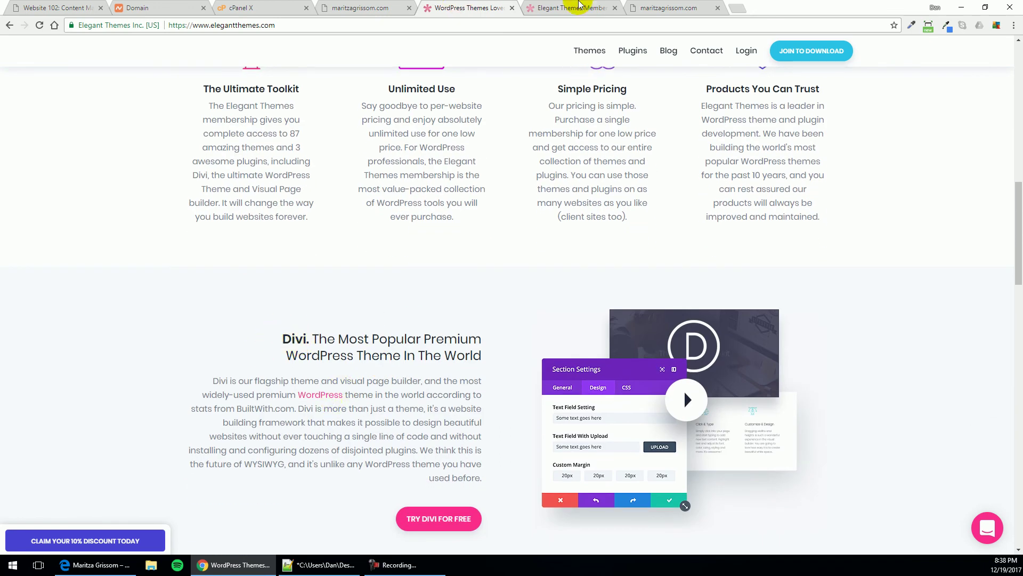
pyautogui.click(578, 7)
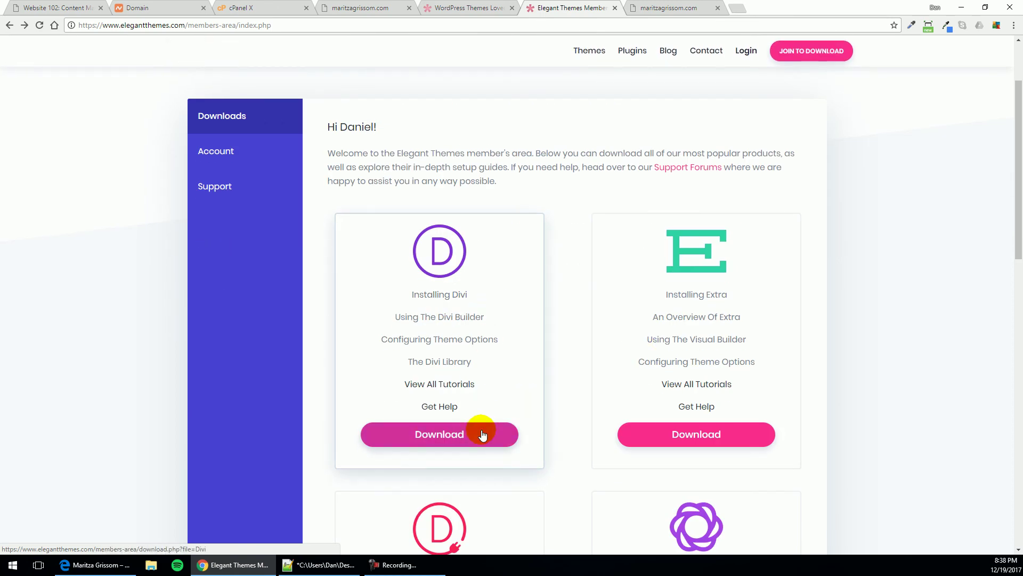
# Start the Divi theme download from the Members Area
pyautogui.scroll(-1, 469, 397)
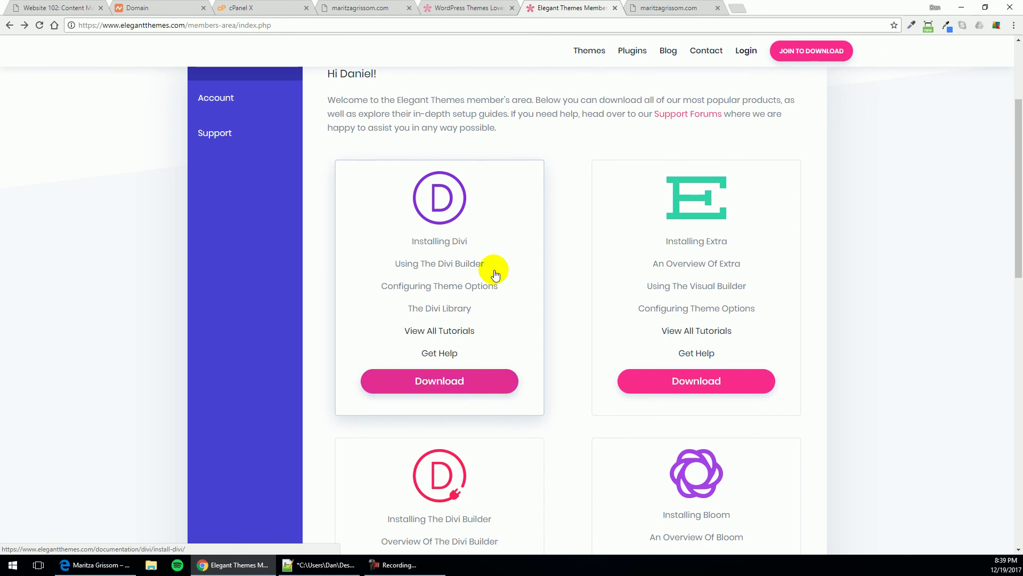
pyautogui.scroll(1, 433, 383)
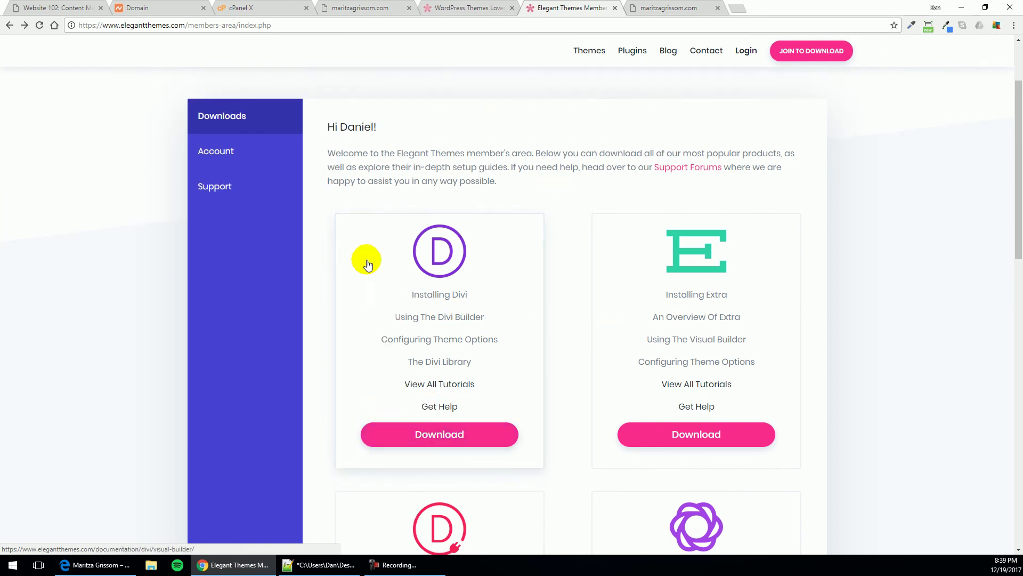
pyautogui.moveTo(355, 127); pyautogui.dragTo(395, 137)
pyautogui.click(430, 147)
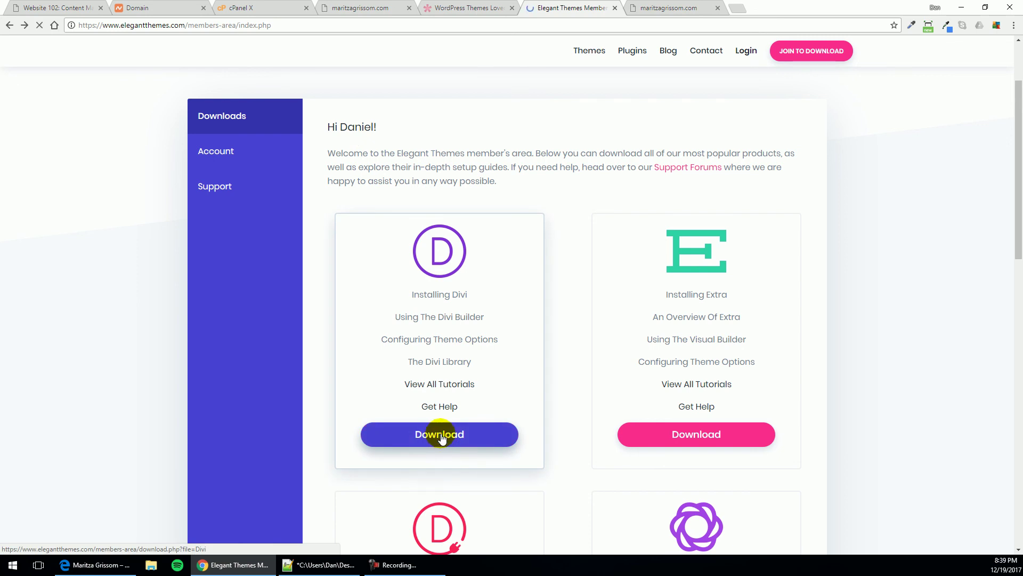
pyautogui.click(446, 436)
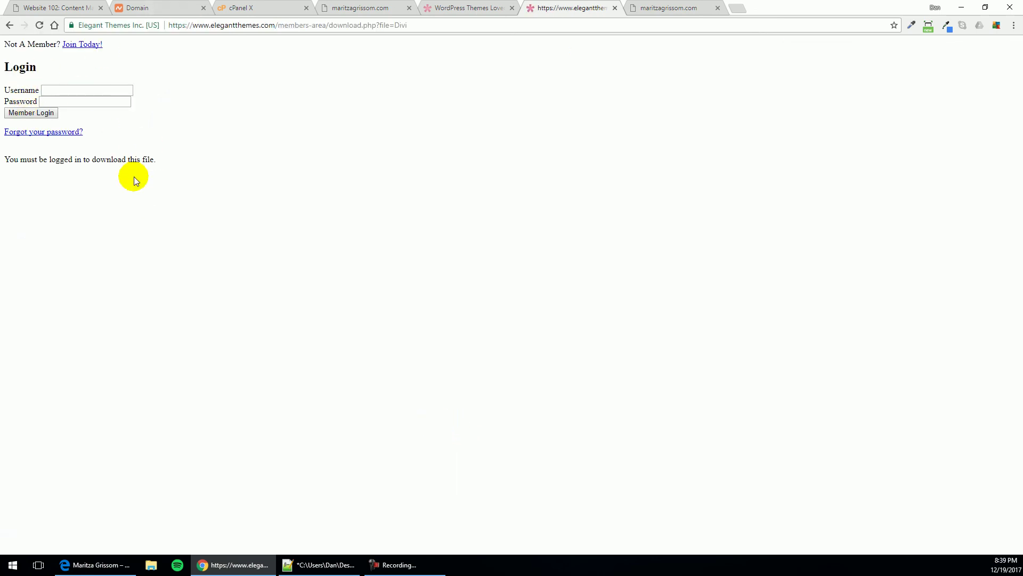
# Return to the Members Area and download Divi.zip (about 8.6 MB)
pyautogui.hotkey('alt', 'Left')
pyautogui.press('F9')
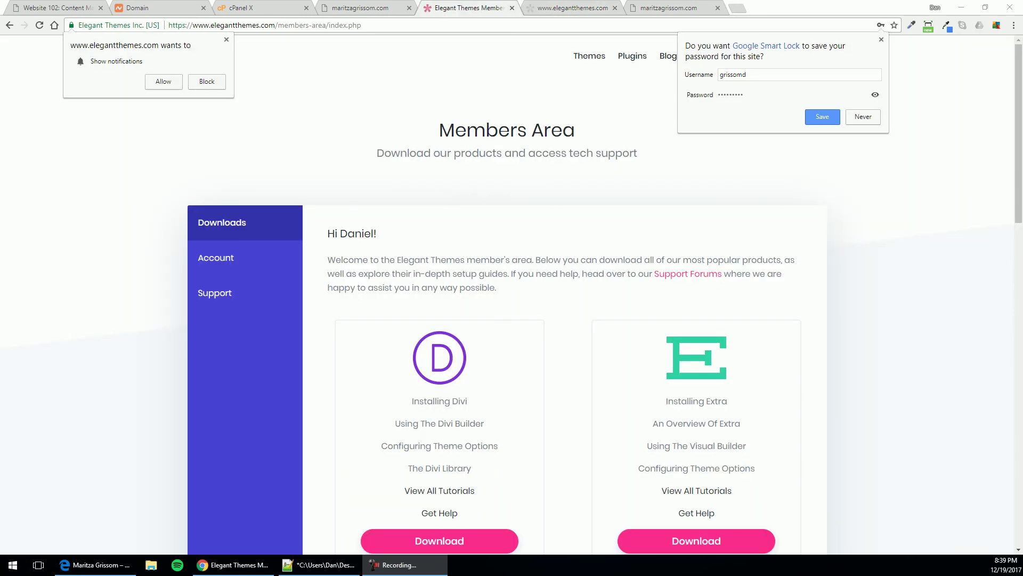
pyautogui.scroll(-10, 760, 308)
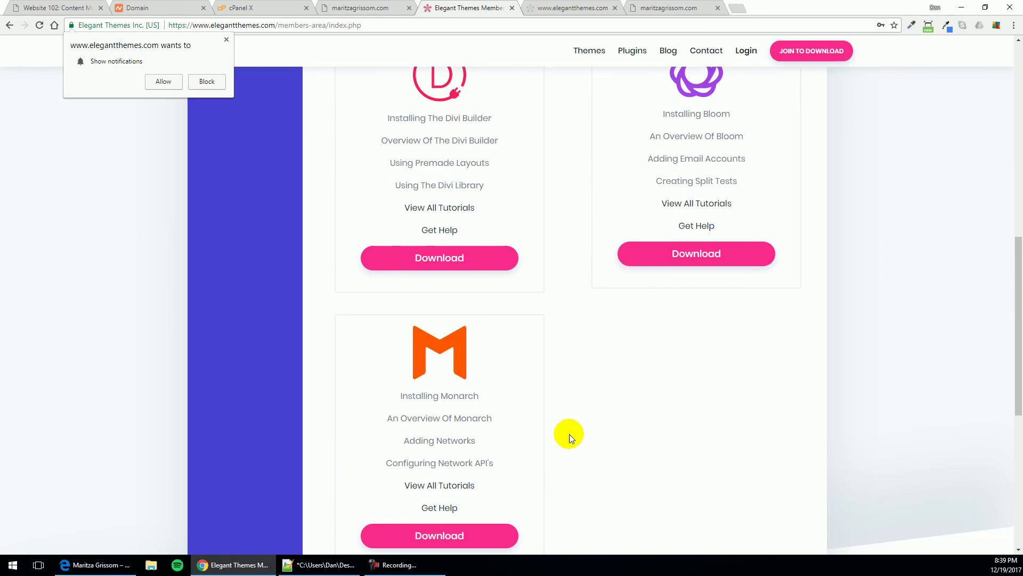
pyautogui.click(490, 309)
pyautogui.scroll(4, 453, 311)
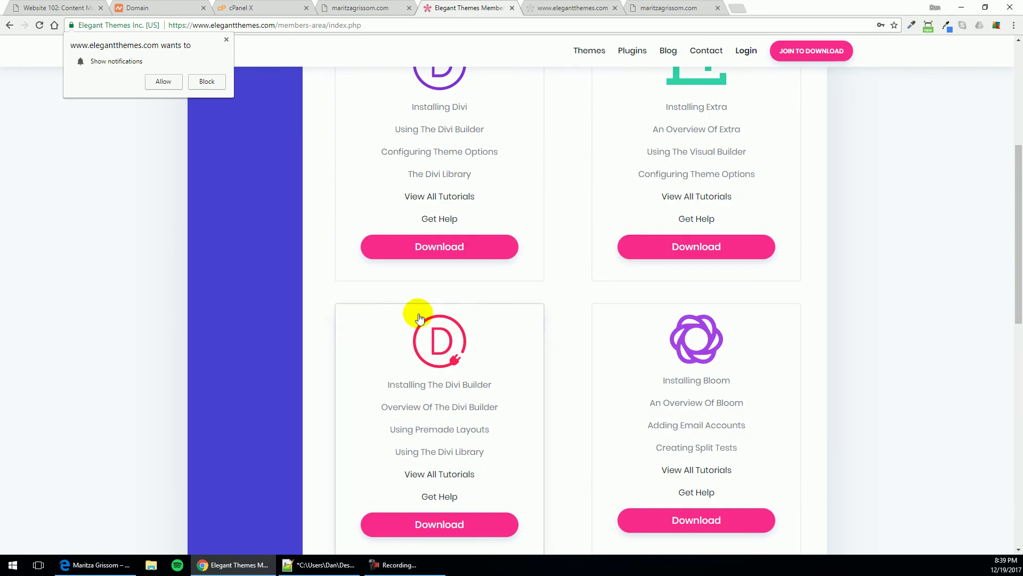
pyautogui.click(435, 250)
pyautogui.scroll(2, 261, 230)
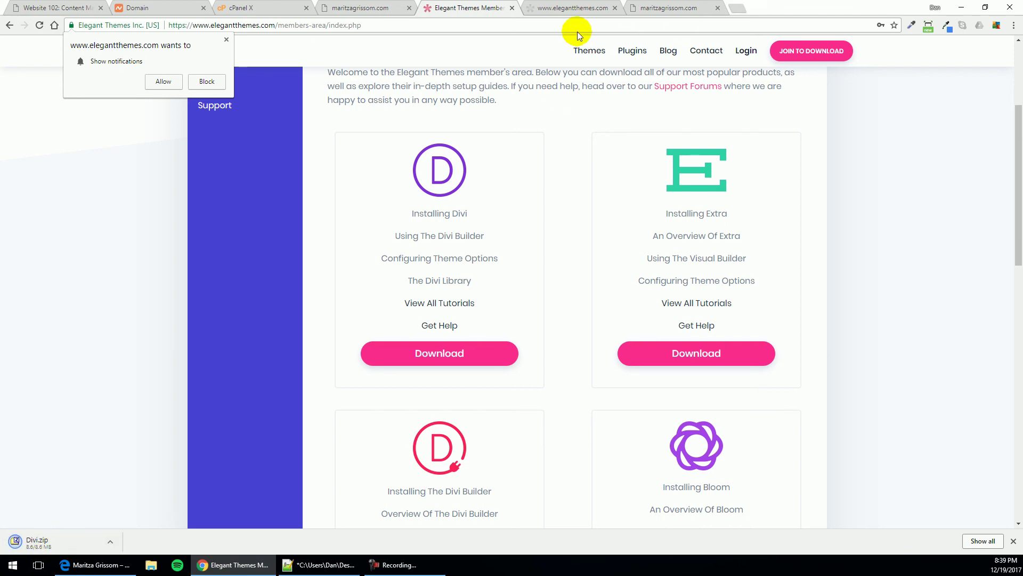
pyautogui.click(705, 5)
pyautogui.click(600, 23)
pyautogui.press('Return')
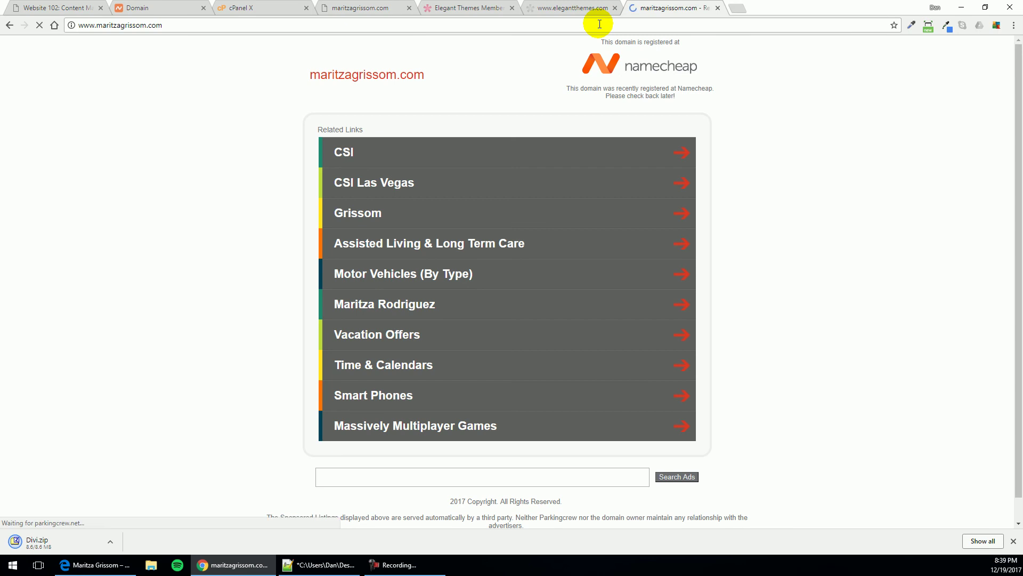
pyautogui.click(577, 26)
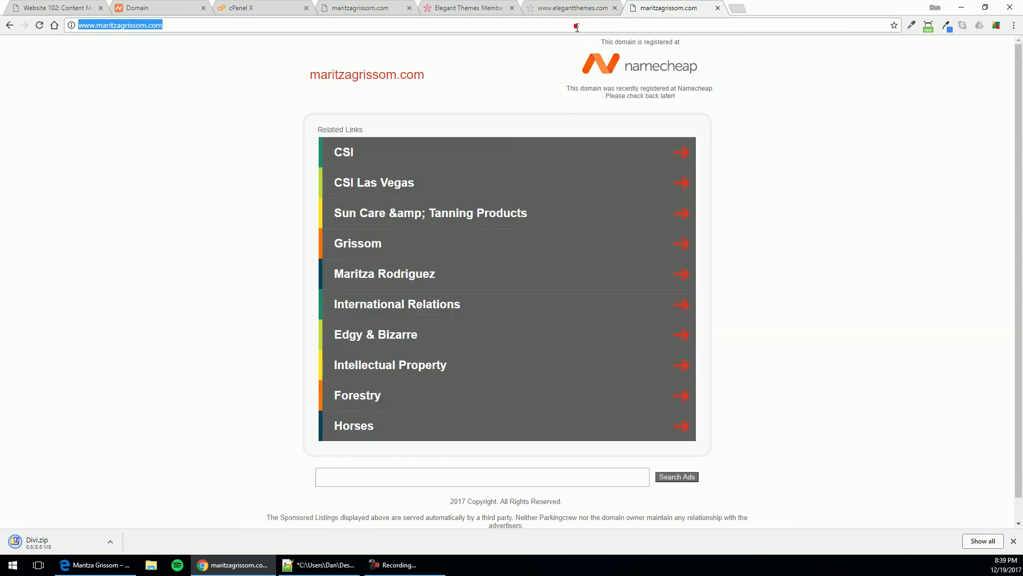
pyautogui.press('Return')
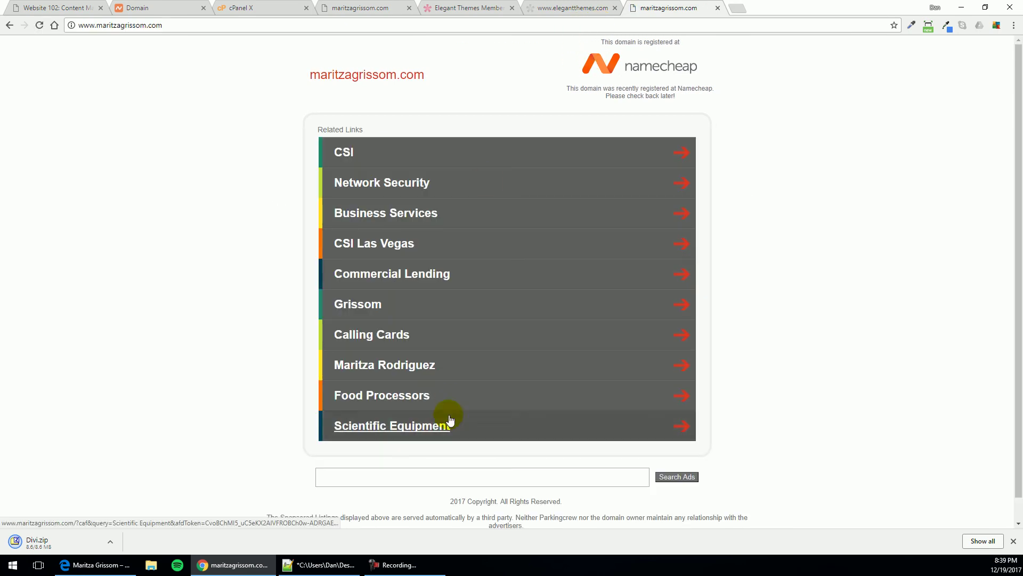
# Open the site's wp-admin login in Edge, enter the credentials, and reveal the password
pyautogui.click(94, 564)
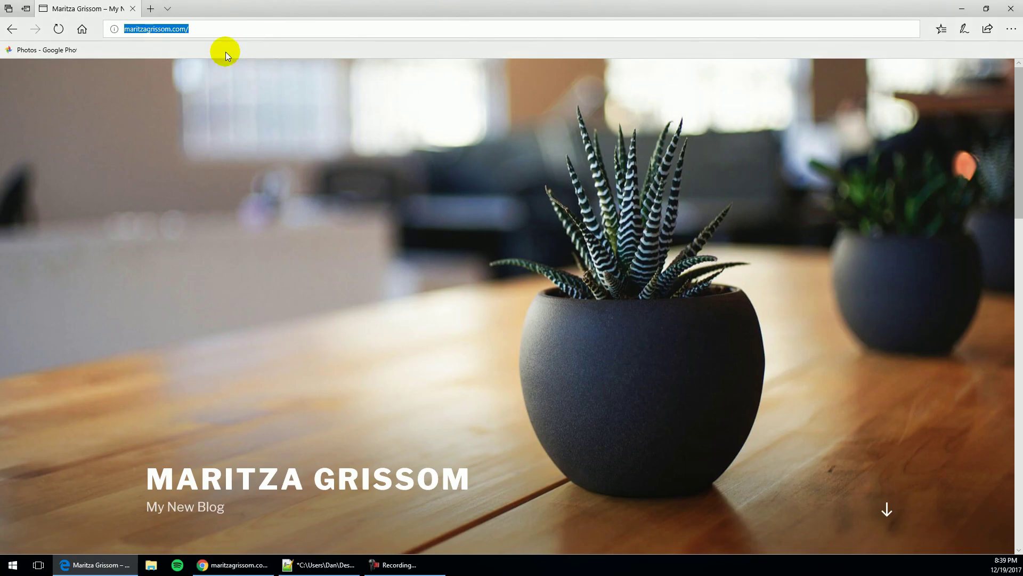
pyautogui.click(228, 27)
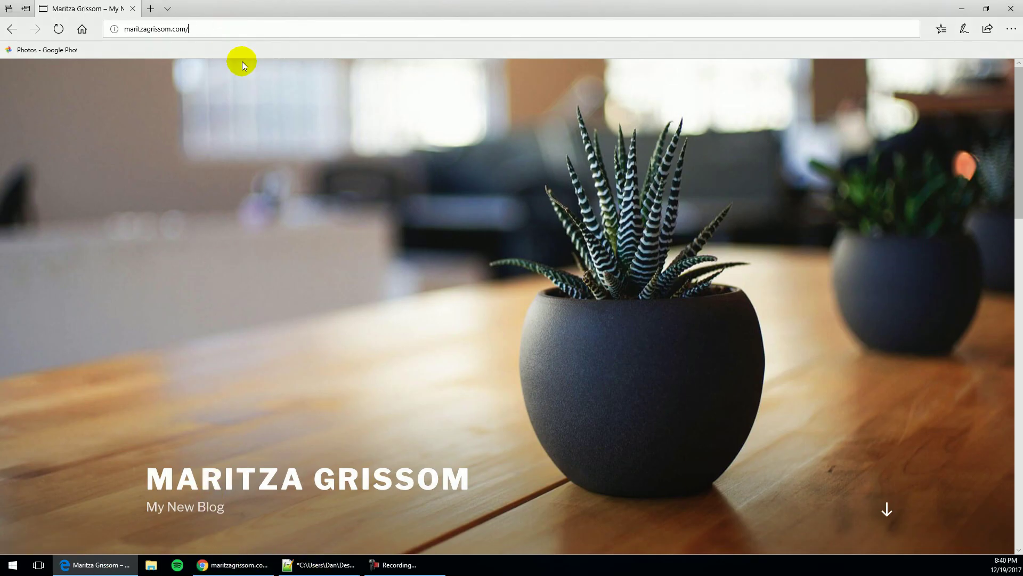
pyautogui.write('wp')
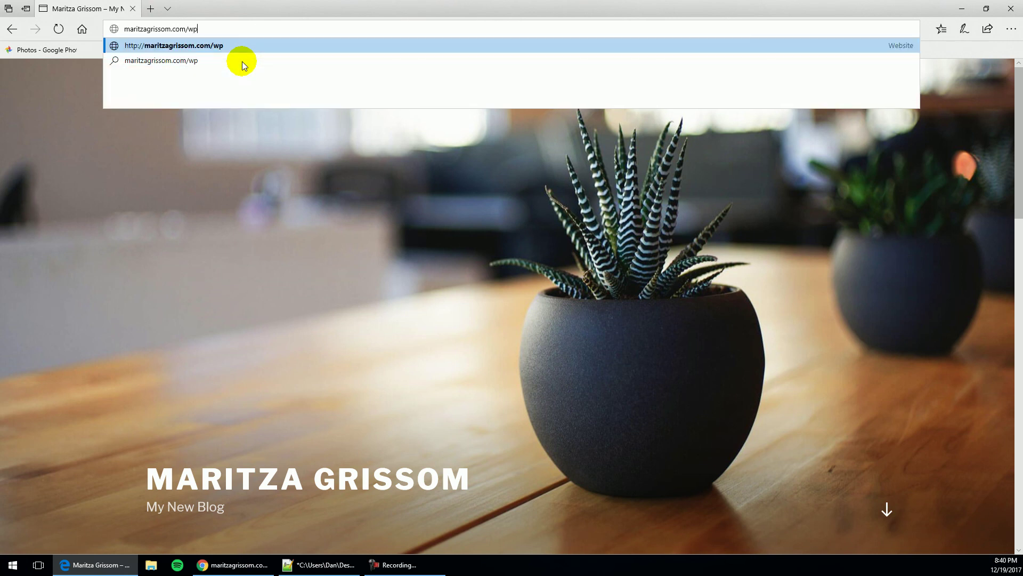
pyautogui.write('-admin')
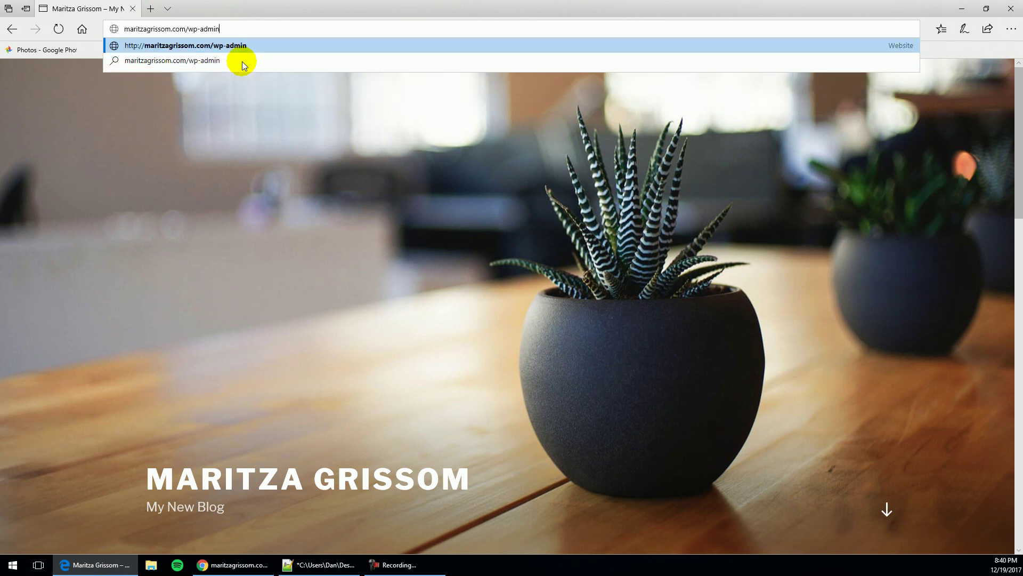
pyautogui.press('Return')
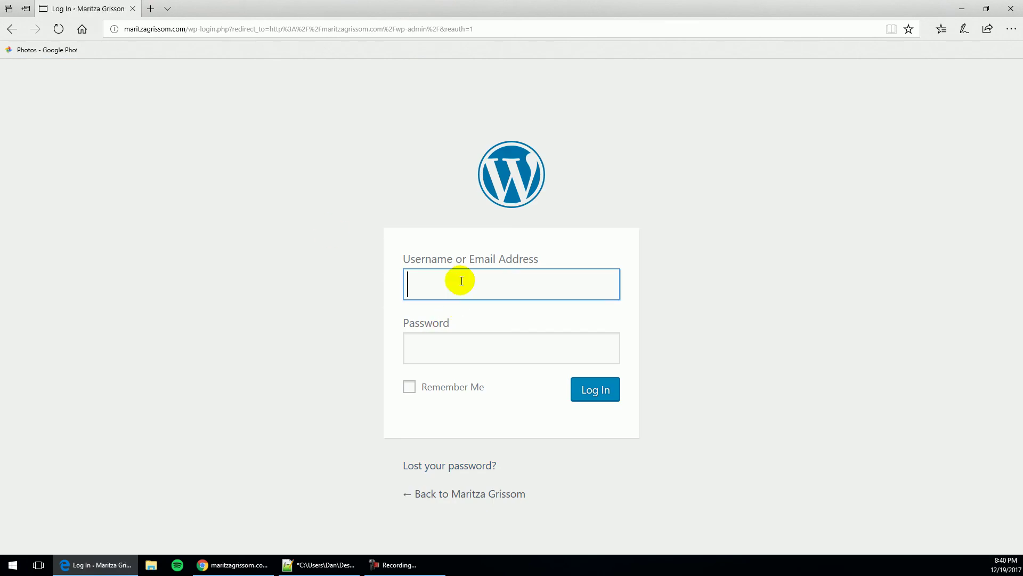
pyautogui.press('Tab')
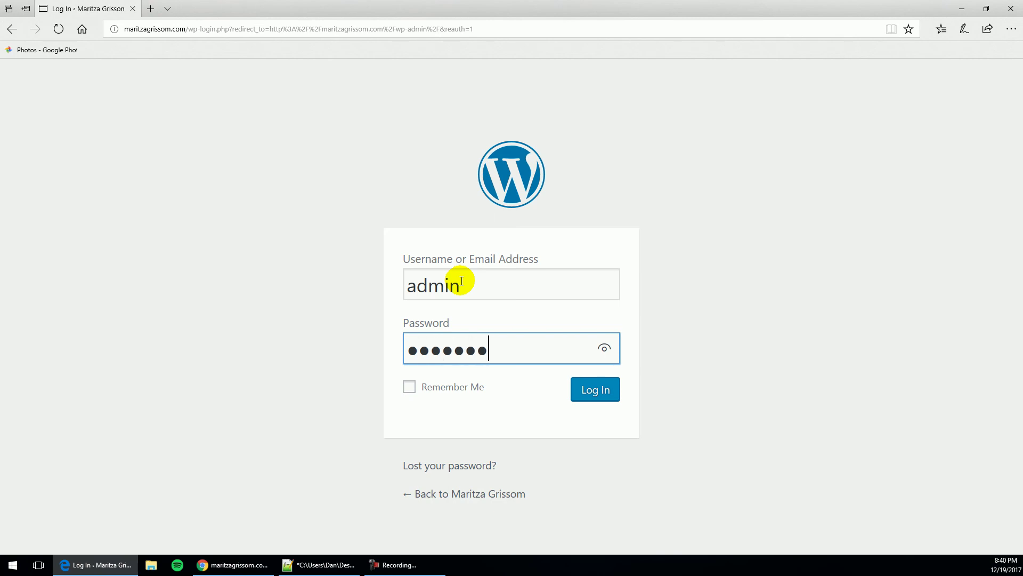
pyautogui.click(604, 348)
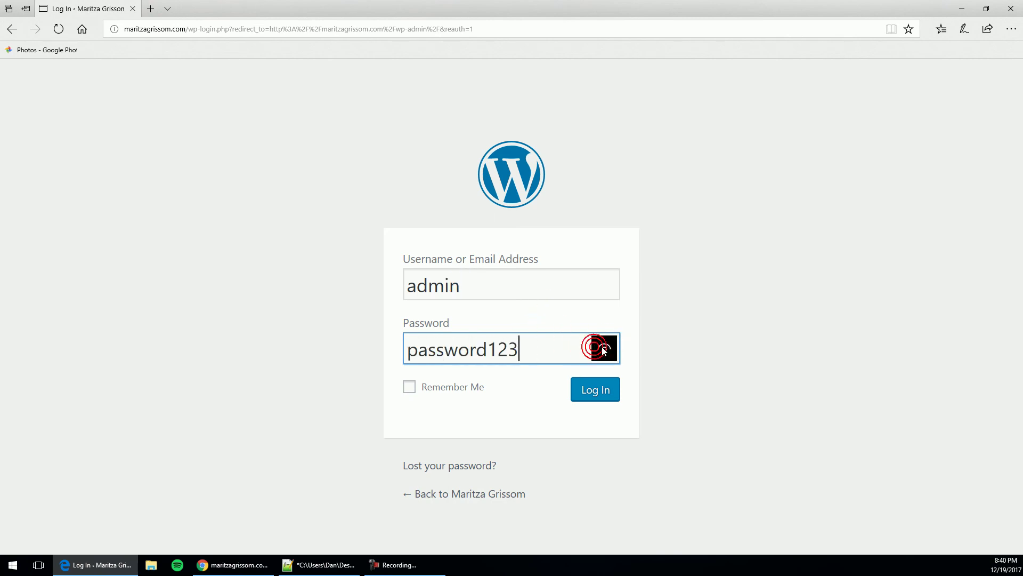
# Log in, dismiss the save-password prompt, and go to Appearance > Themes
pyautogui.click(606, 390)
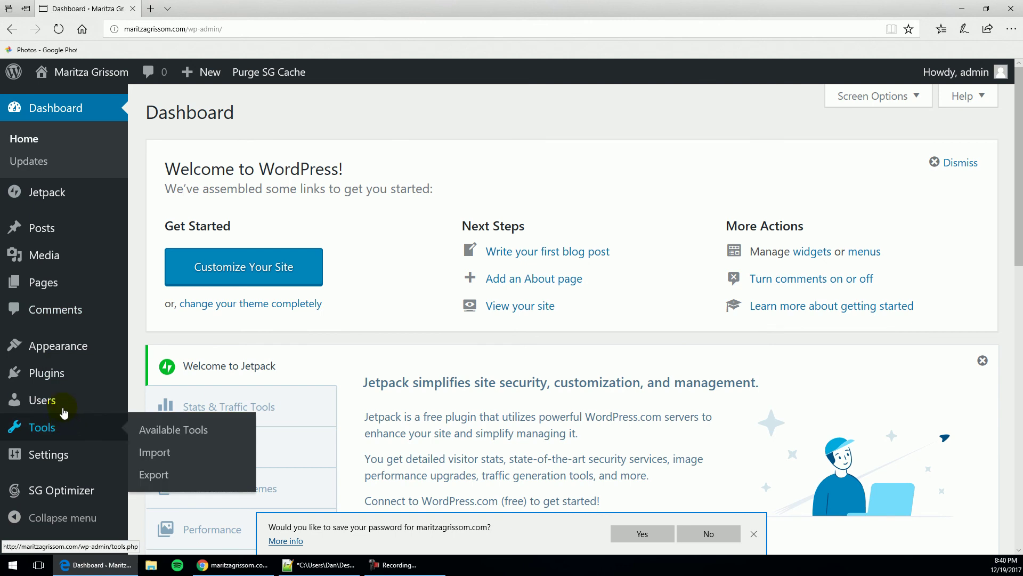
pyautogui.scroll(-3, 366, 357)
pyautogui.click(751, 533)
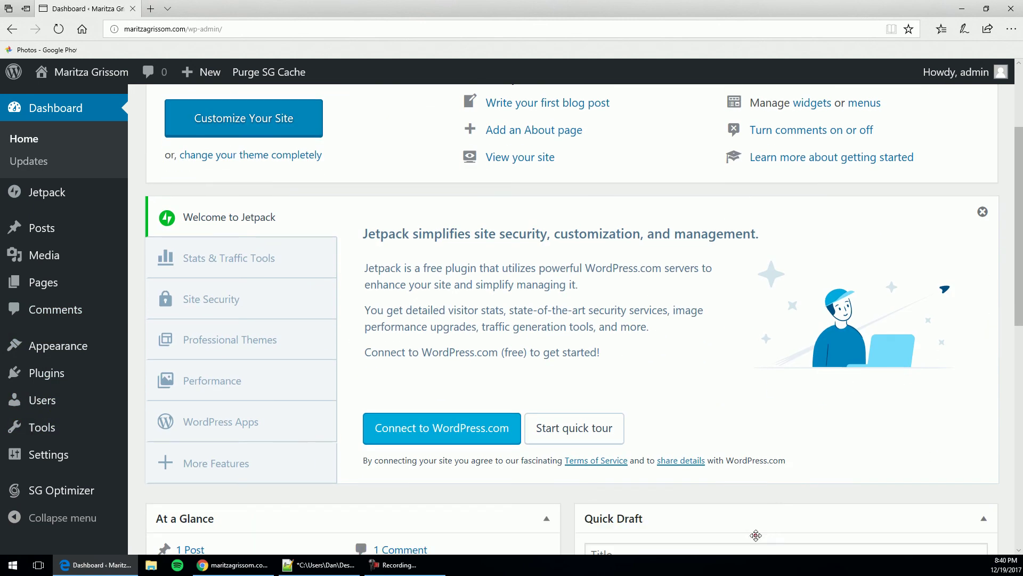
pyautogui.scroll(3, 18, 326)
pyautogui.scroll(1, 17, 325)
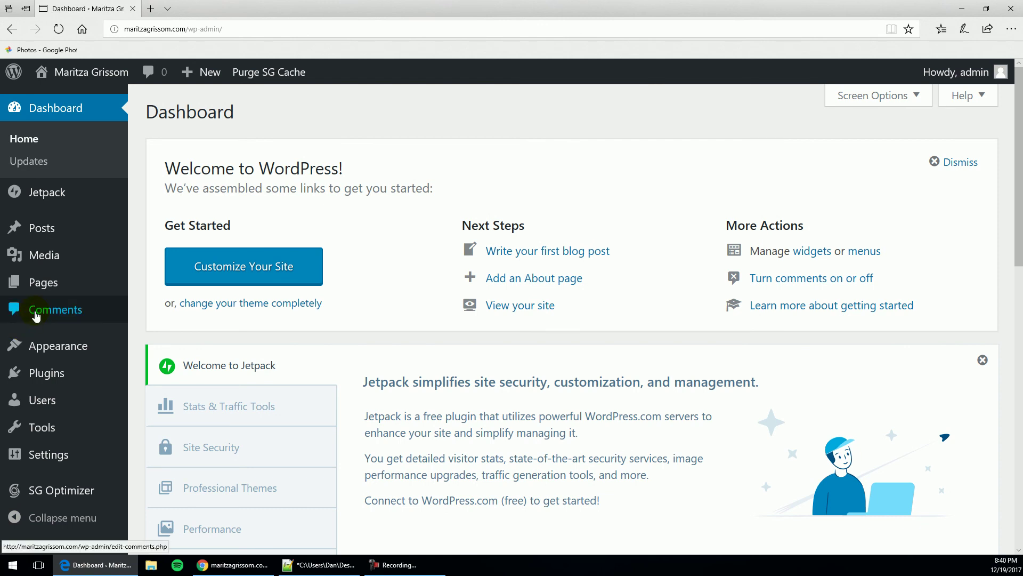
pyautogui.moveTo(84, 257)
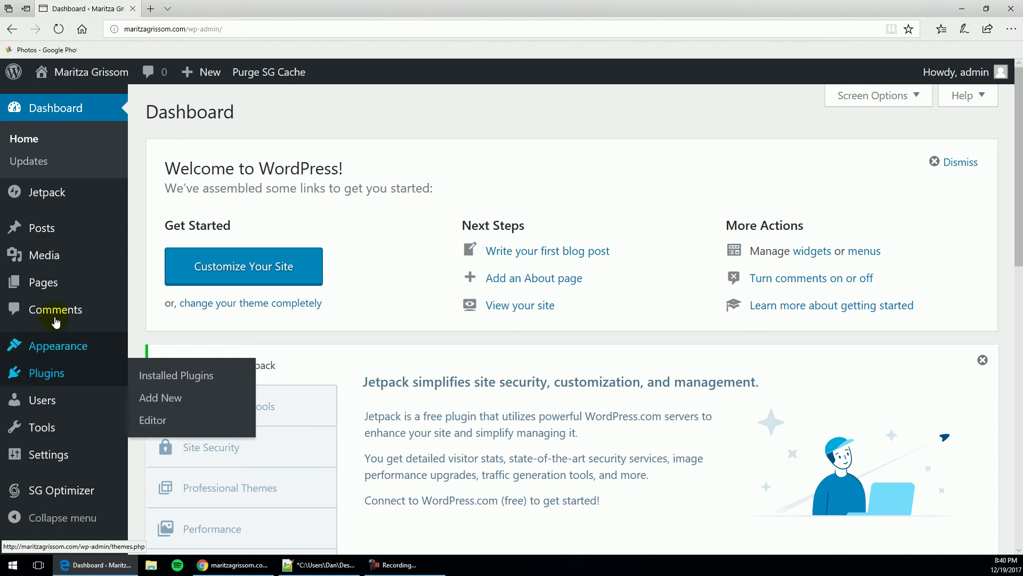
pyautogui.moveTo(53, 461)
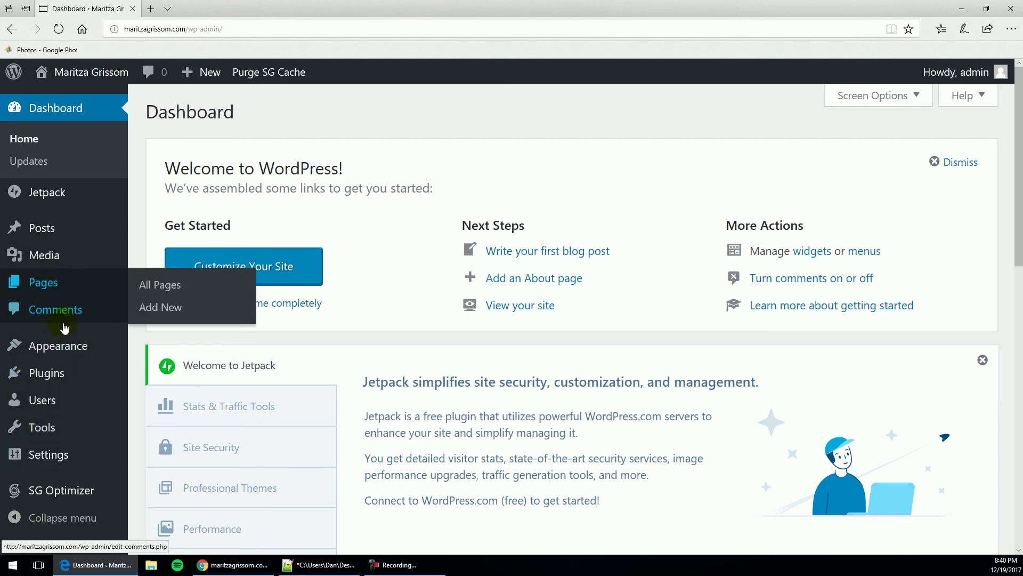
pyautogui.moveTo(60, 353)
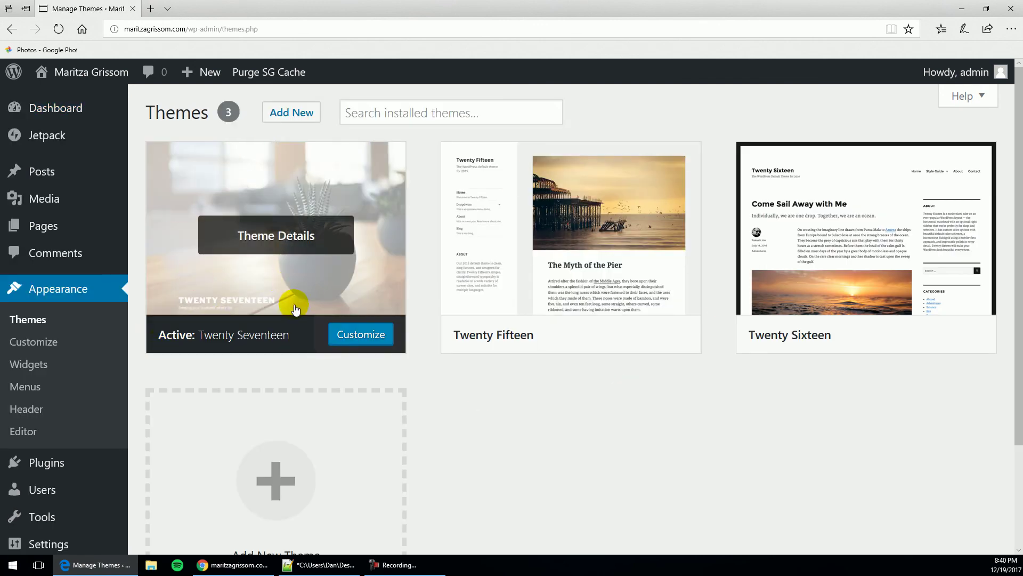
# Open Add New > Upload Theme and choose Divi.zip from the Desktop
pyautogui.click(320, 406)
pyautogui.scroll(-2, 320, 405)
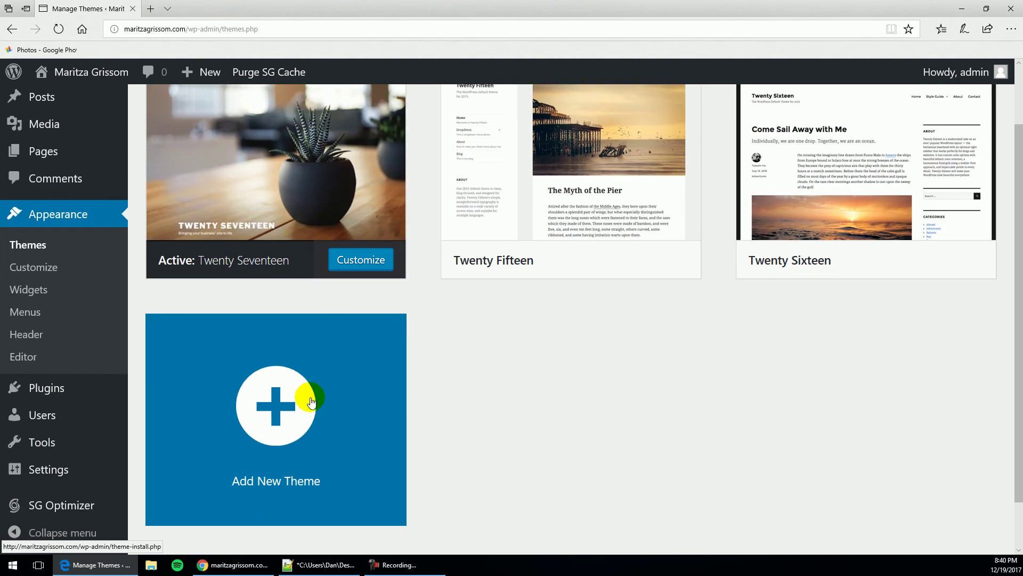
pyautogui.click(282, 413)
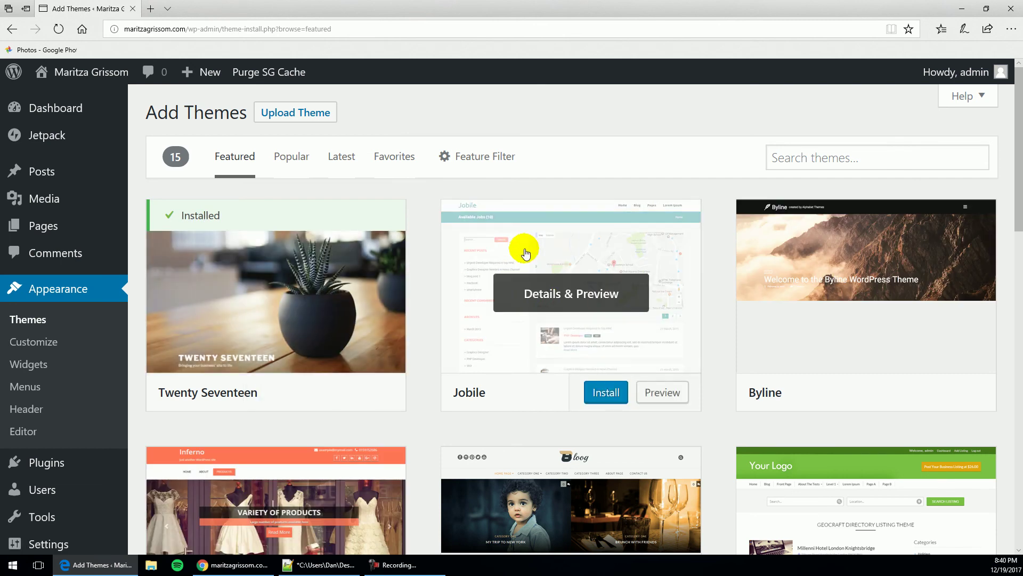
pyautogui.scroll(-5, 541, 328)
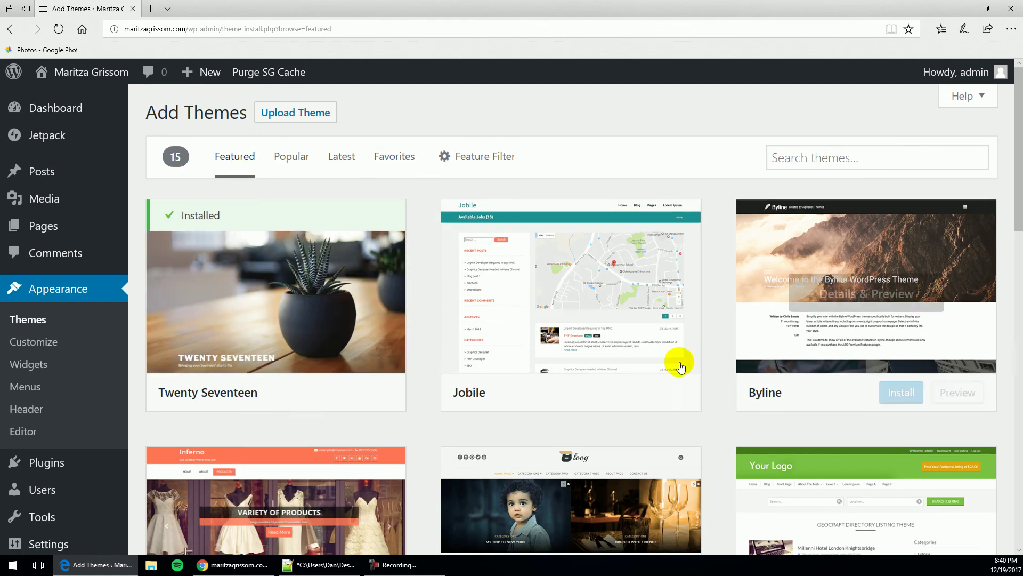
pyautogui.click(317, 113)
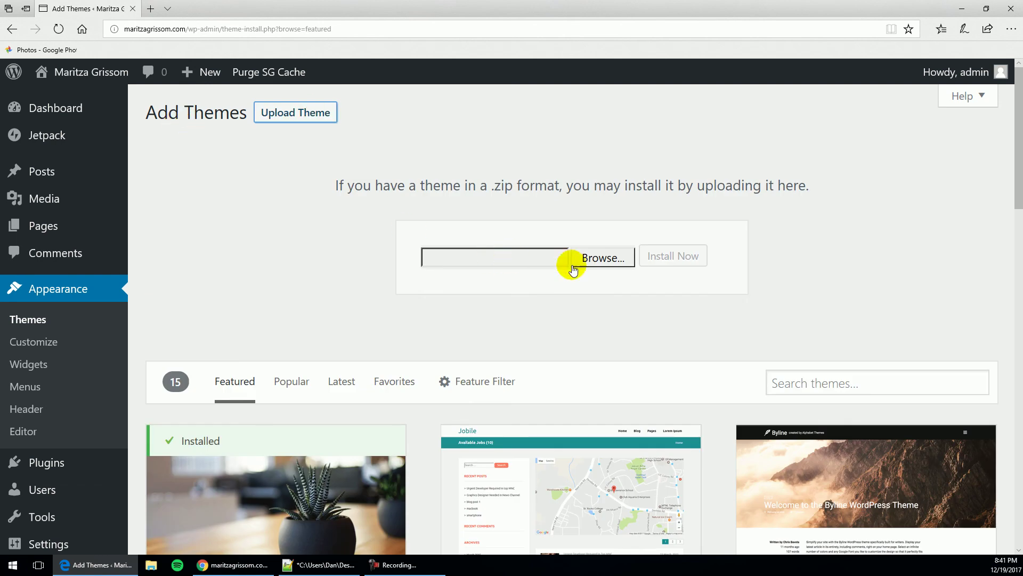
pyautogui.click(600, 261)
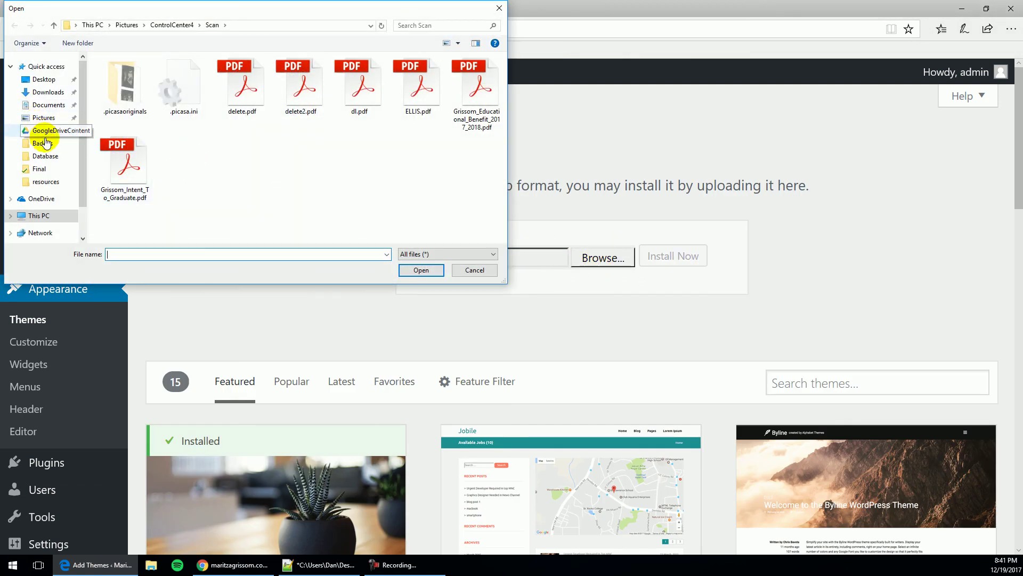
pyautogui.click(40, 80)
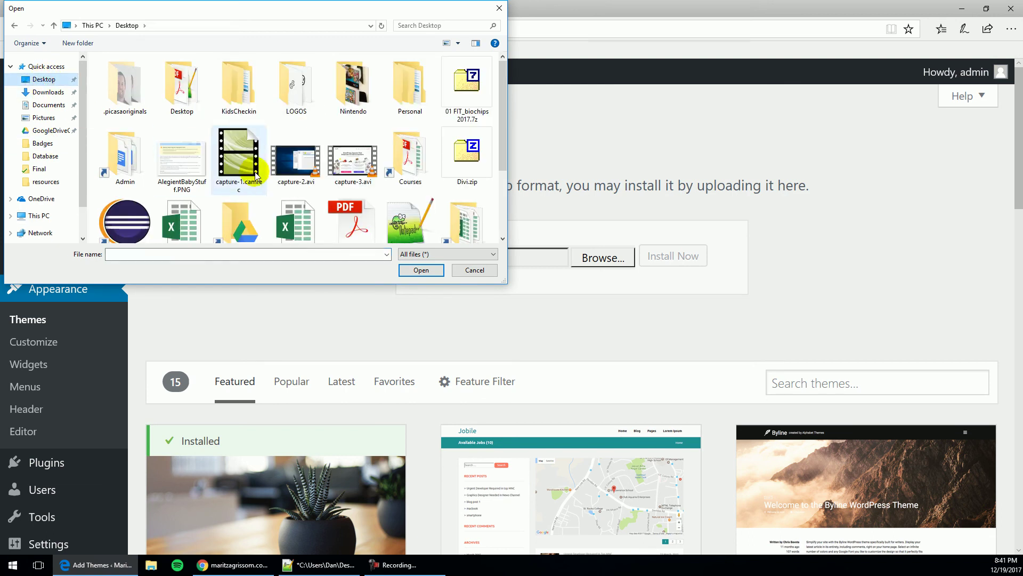
pyautogui.scroll(-3, 268, 174)
pyautogui.moveTo(501, 167); pyautogui.dragTo(513, 85)
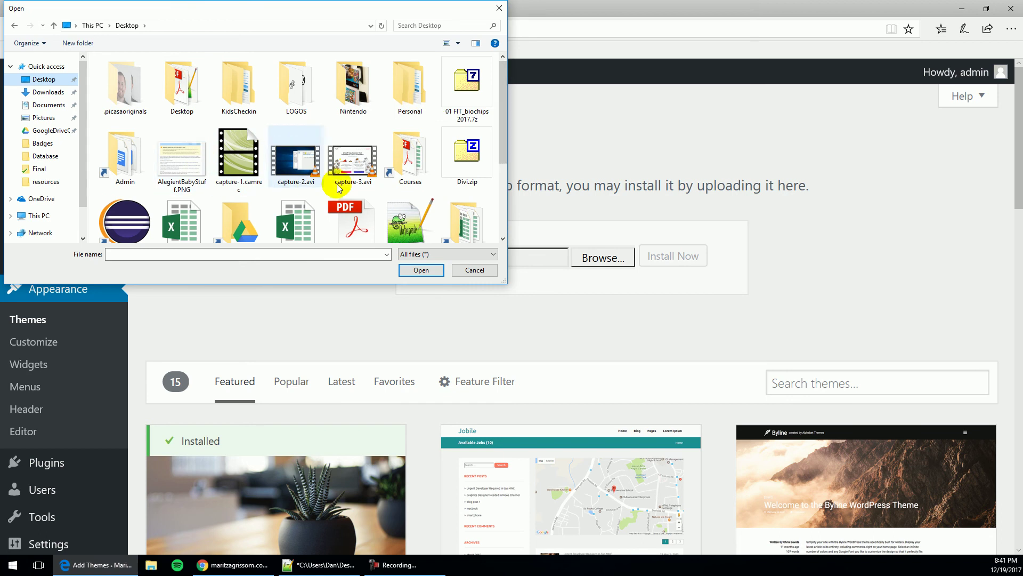
pyautogui.doubleClick(477, 156)
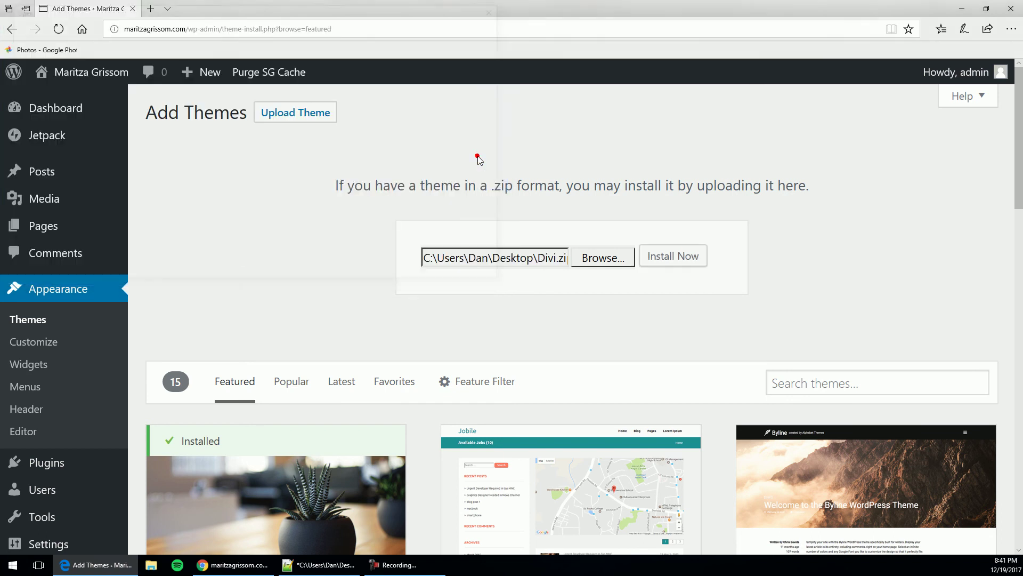
# Install the Divi theme from Divi.zip and activate it
pyautogui.click(665, 258)
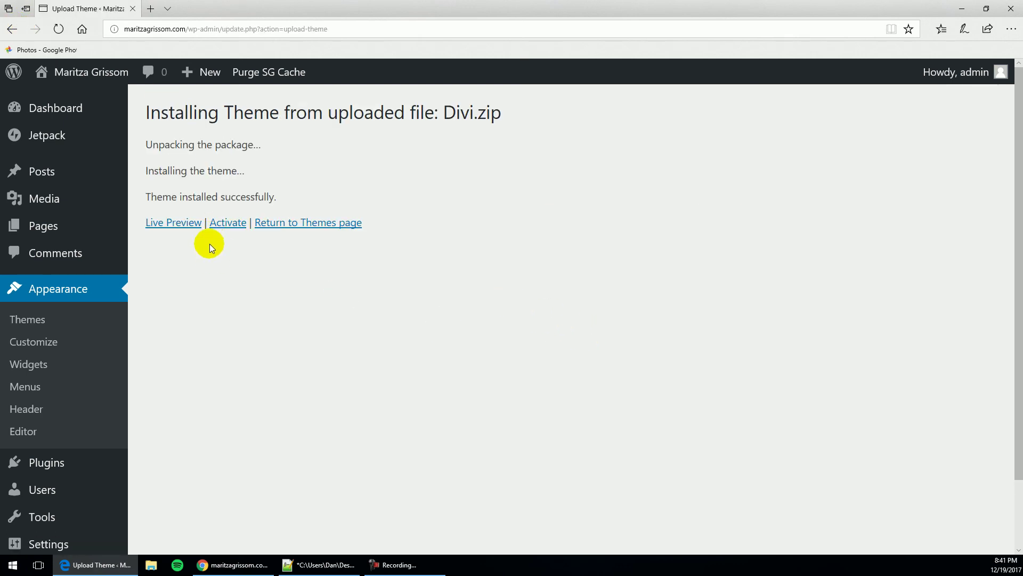
pyautogui.click(221, 230)
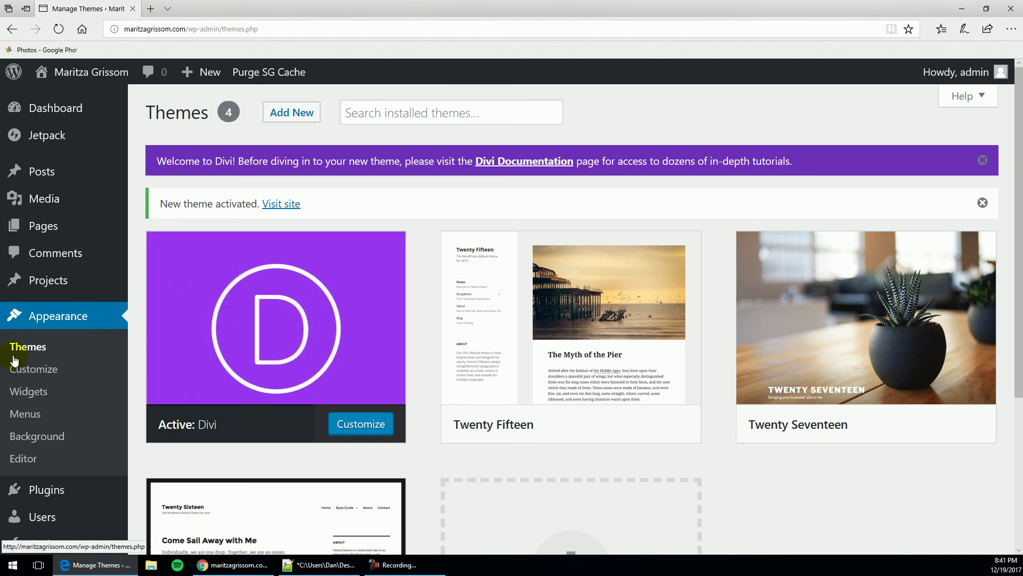
pyautogui.moveTo(108, 84)
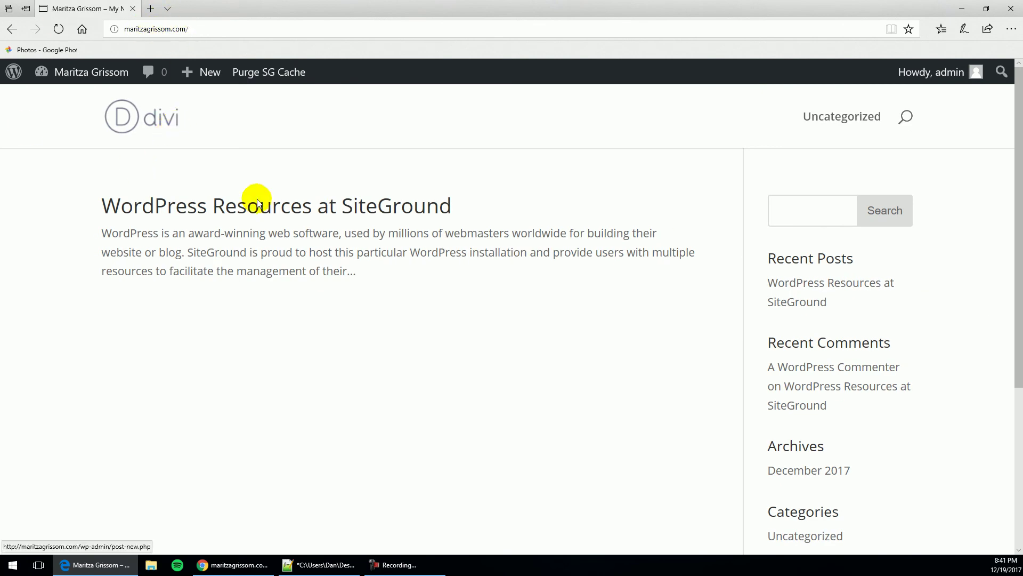
# Review the live Divi-styled front page with the WordPress Resources at SiteGround post
pyautogui.scroll(-5, 193, 252)
pyautogui.scroll(5, 194, 252)
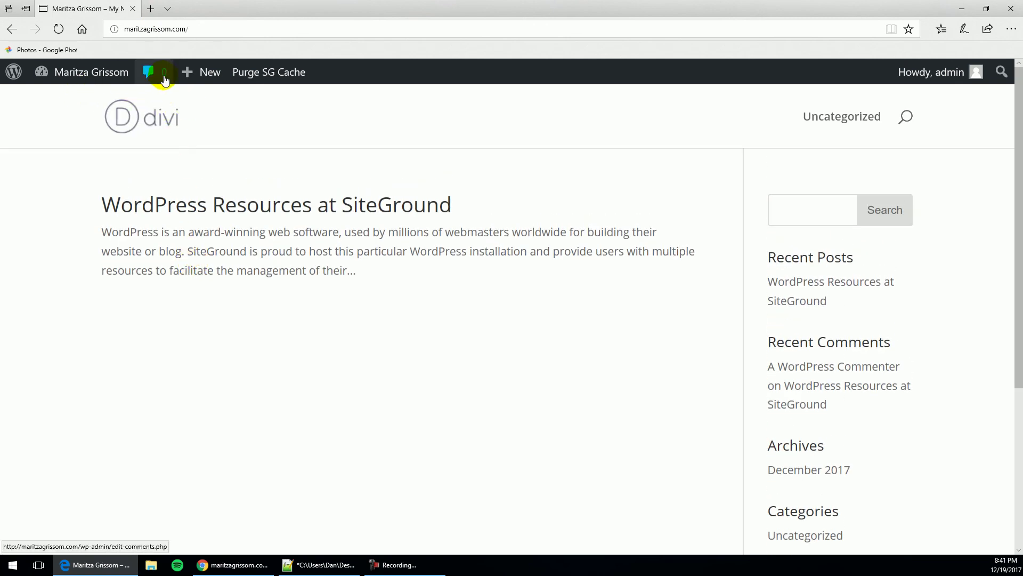
pyautogui.moveTo(183, 77)
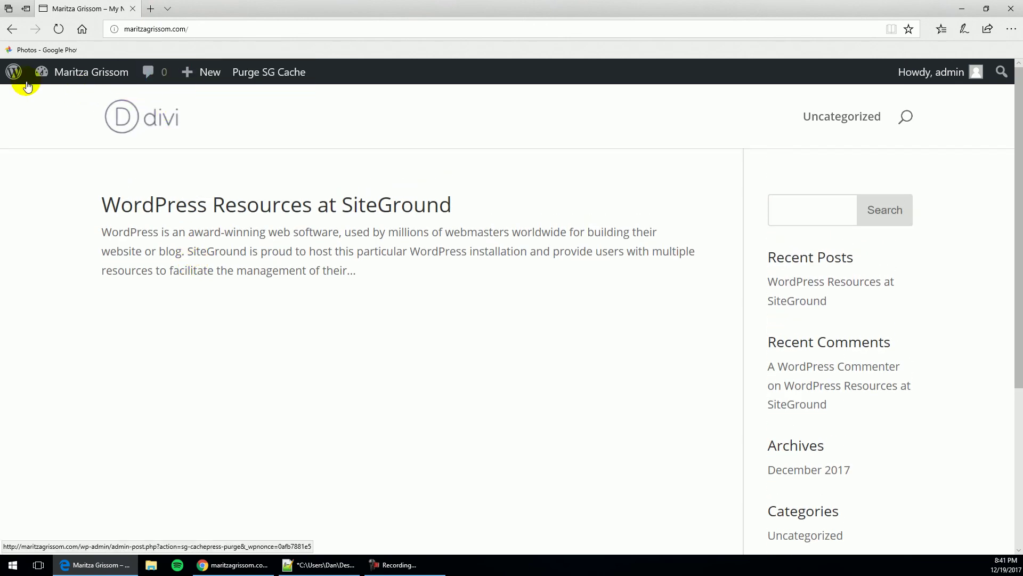
pyautogui.moveTo(53, 79)
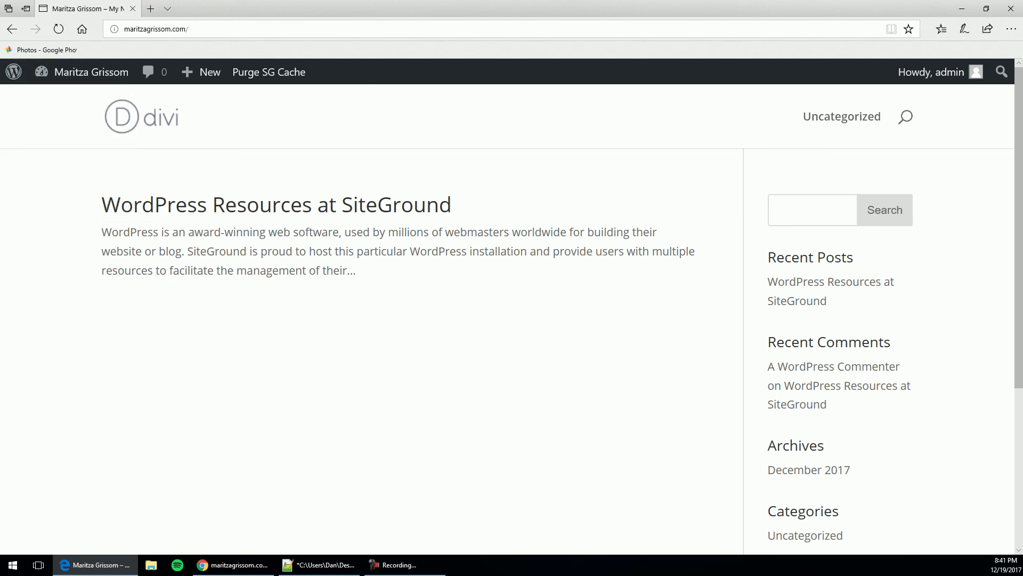
# Return to Chrome's technicallysocial.io Website 102 article at its five-step Getting Started with WordPress list
pyautogui.click(238, 568)
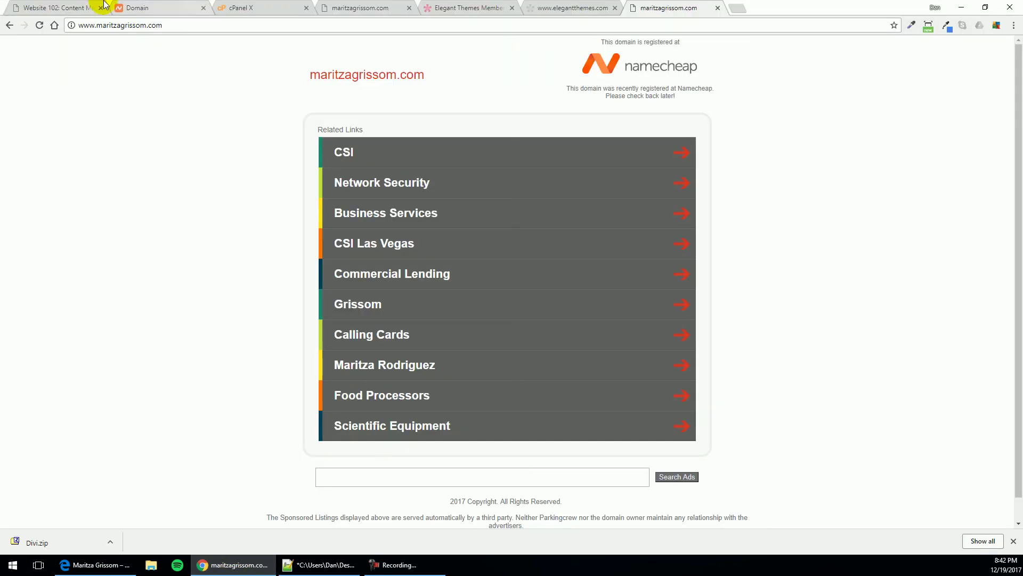
pyautogui.click(61, 8)
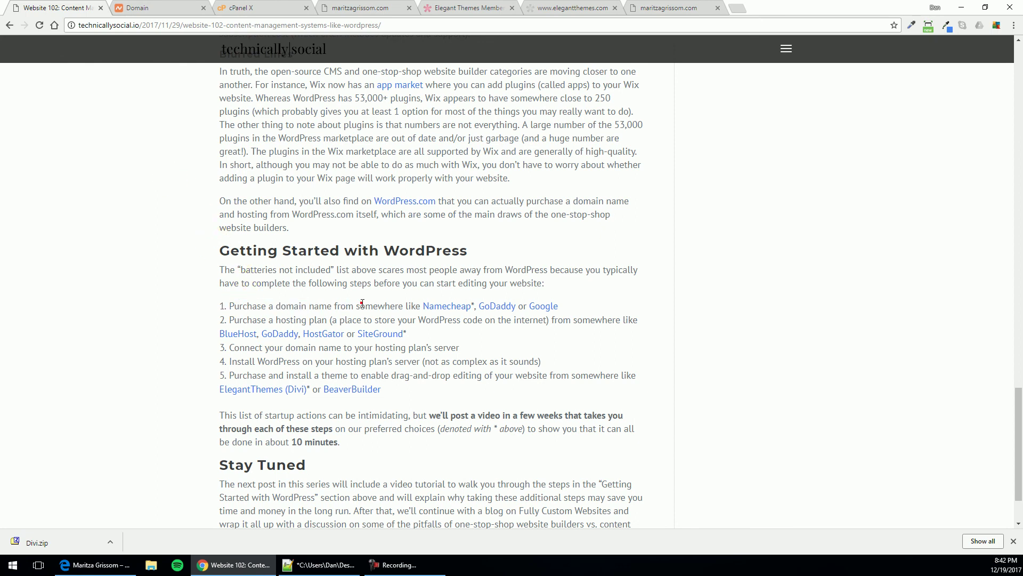
pyautogui.click(244, 303)
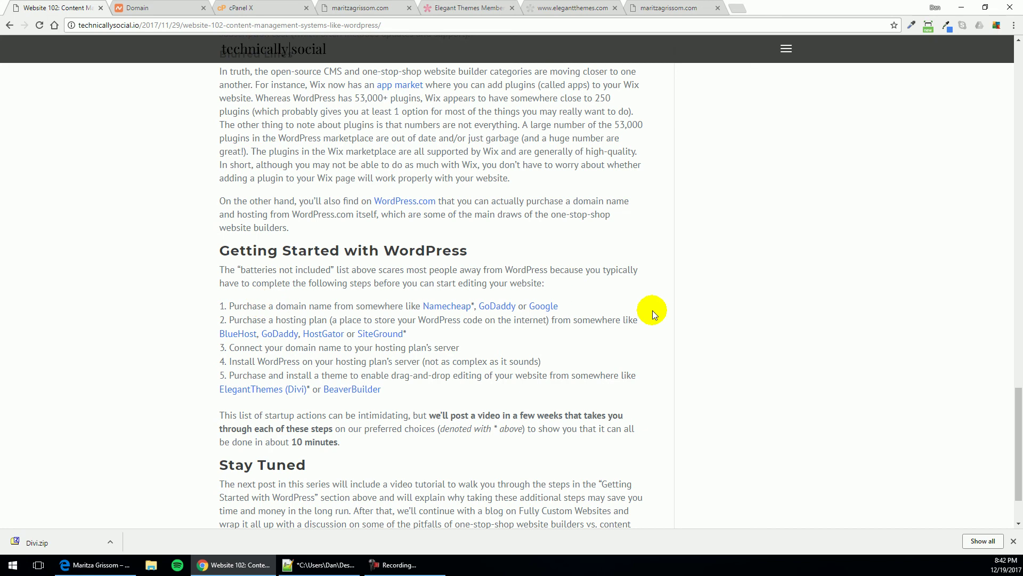